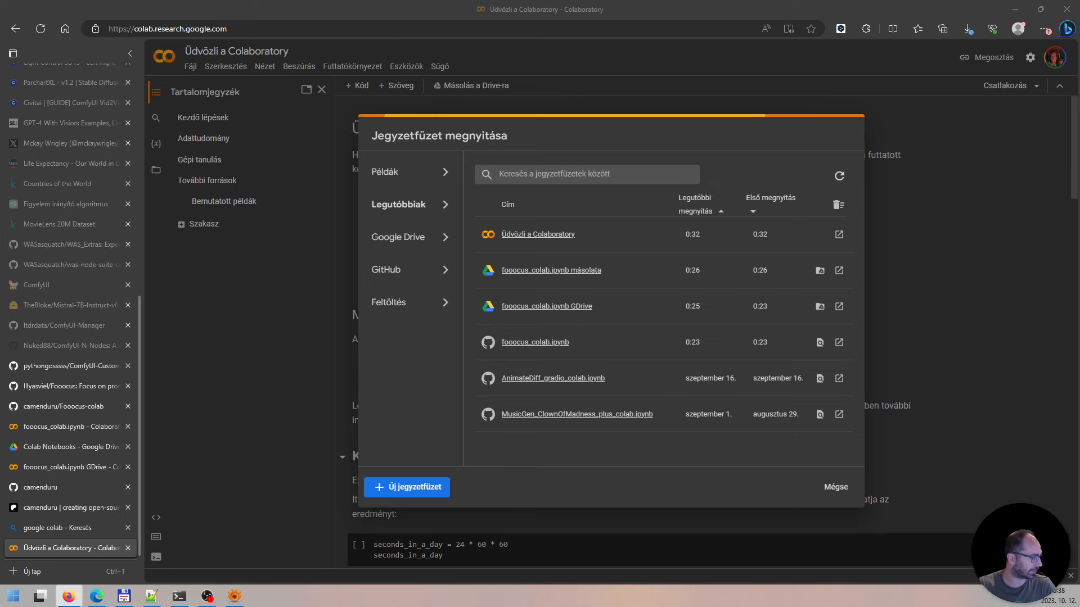
Step: Open the Fooocus repository on GitHub and launch the official Fooocus Colab notebook from its readme
left_click(49, 387)
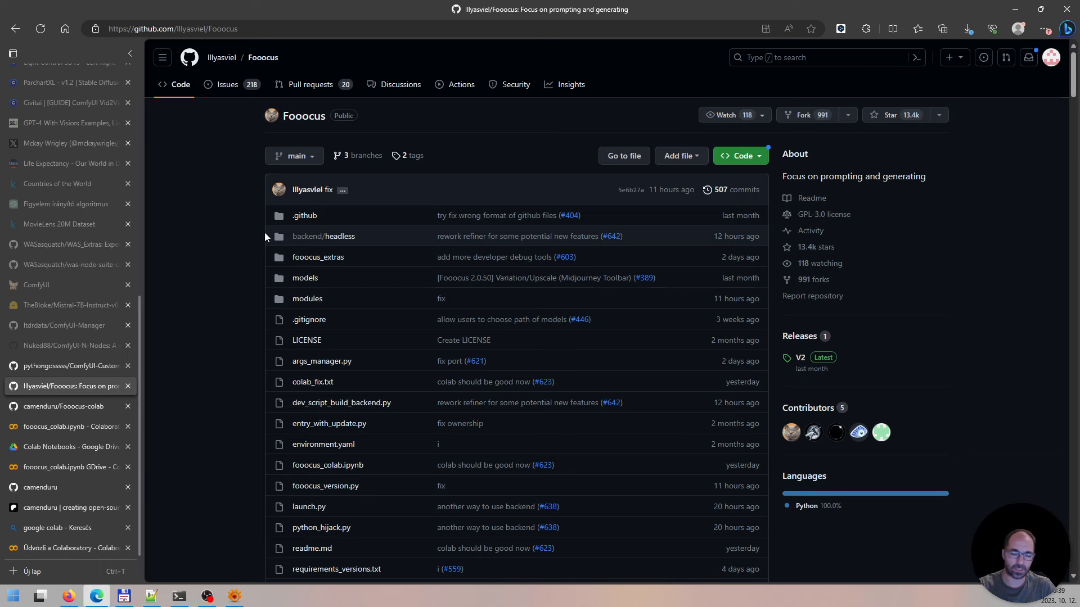
key("alt+Tab")
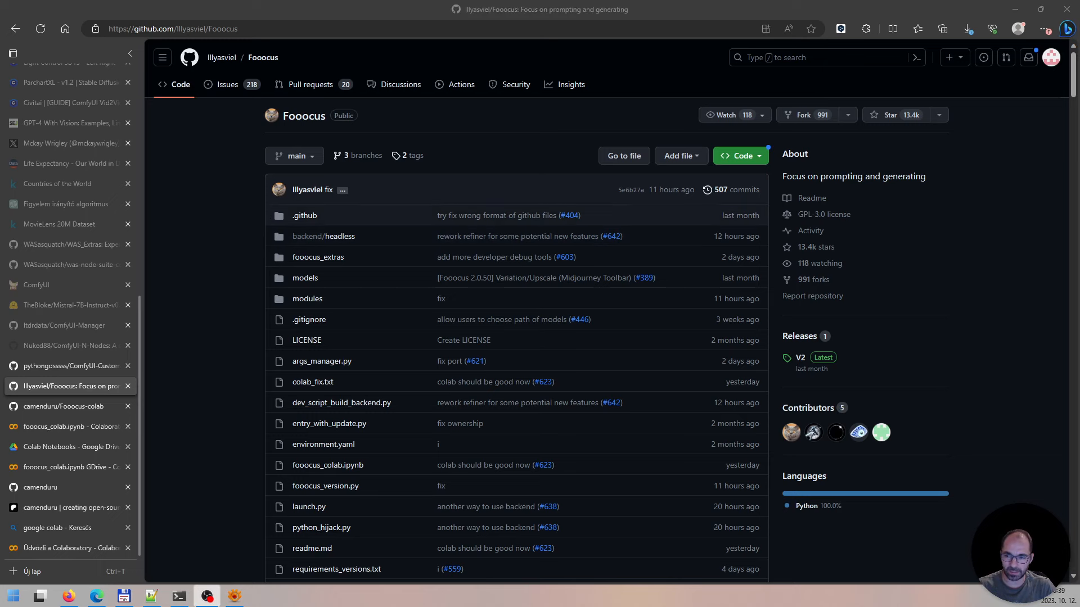
scroll(421, 225, "down", 3)
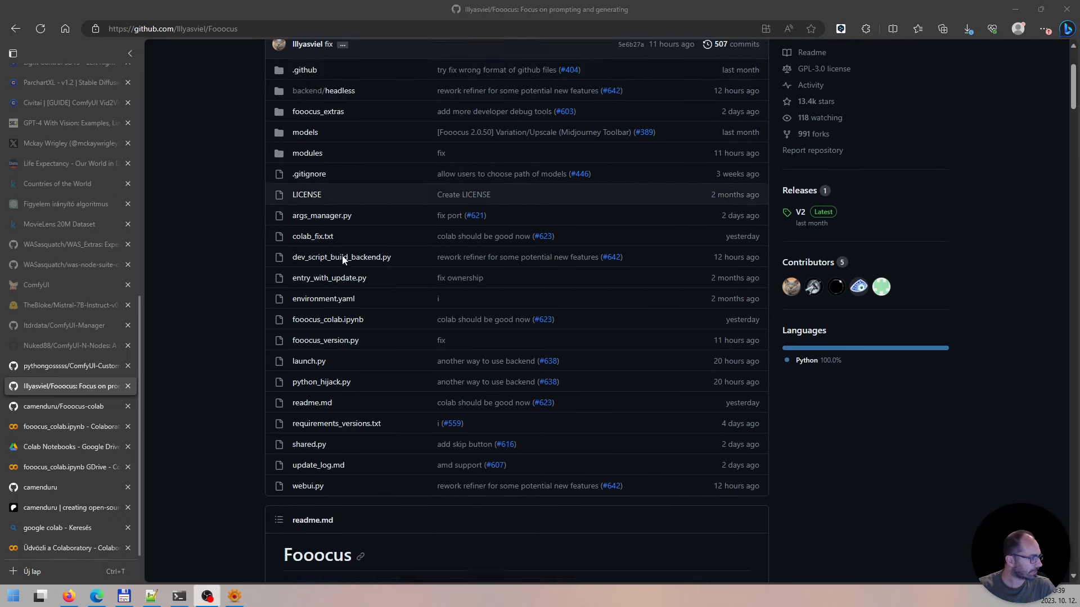
scroll(420, 248, "down", 15)
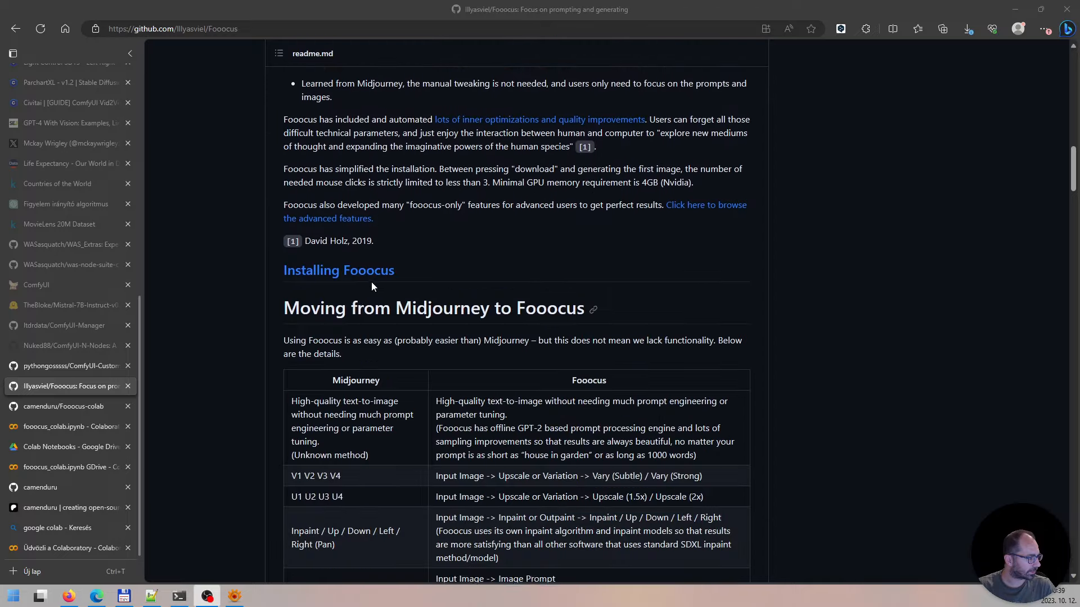
scroll(373, 282, "down", 15)
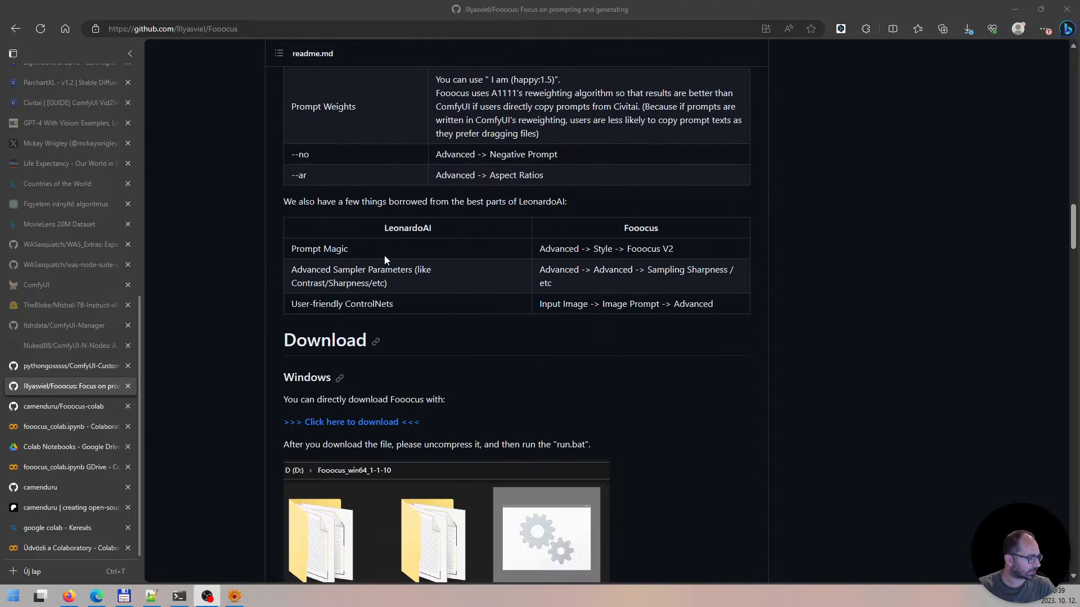
scroll(394, 269, "down", 15)
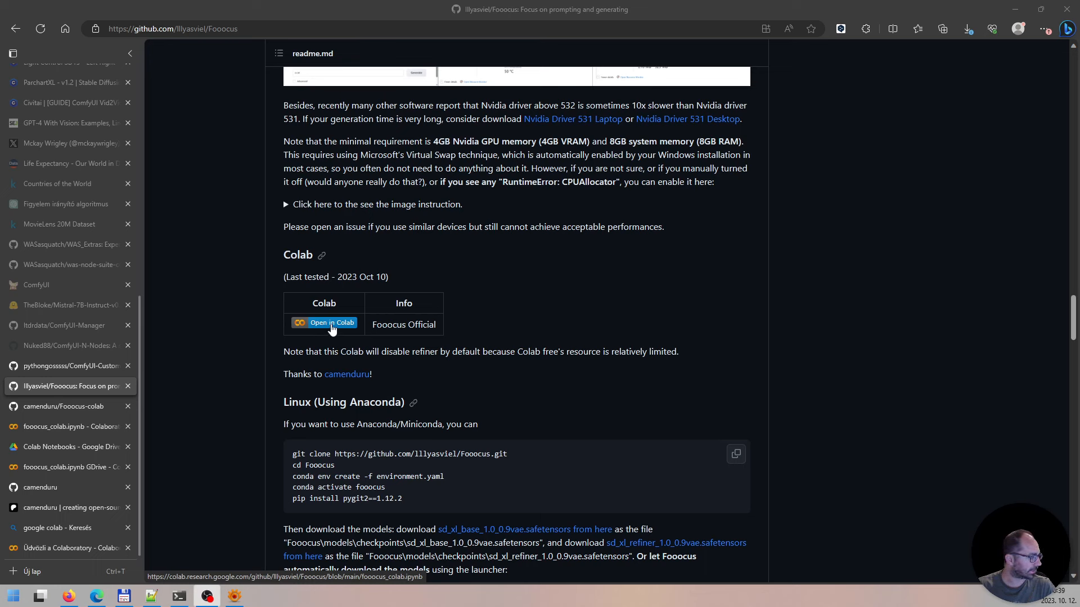
left_click(332, 329)
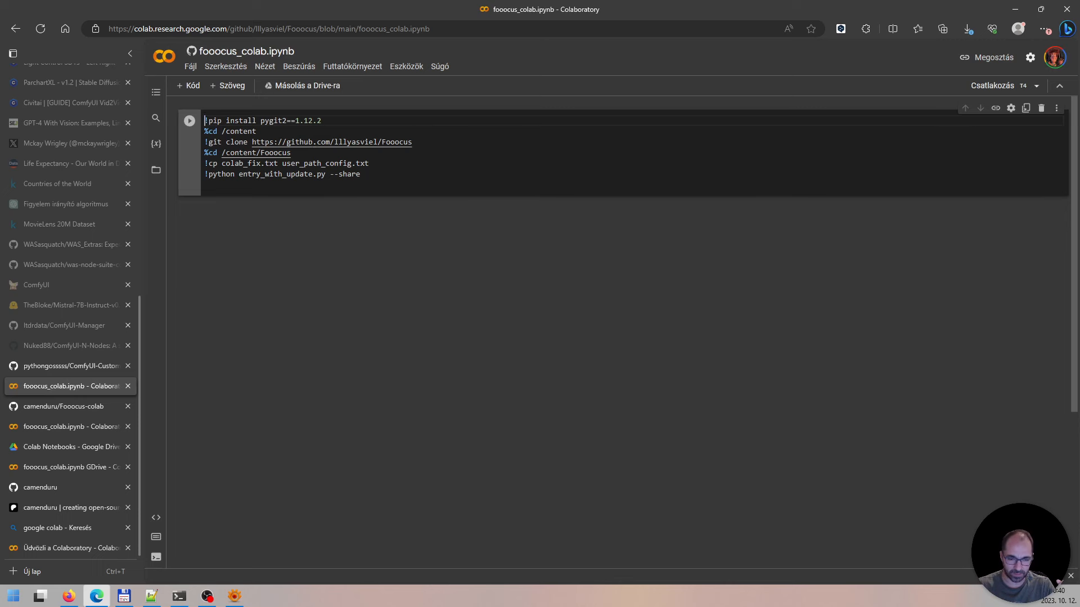
key("alt+Tab")
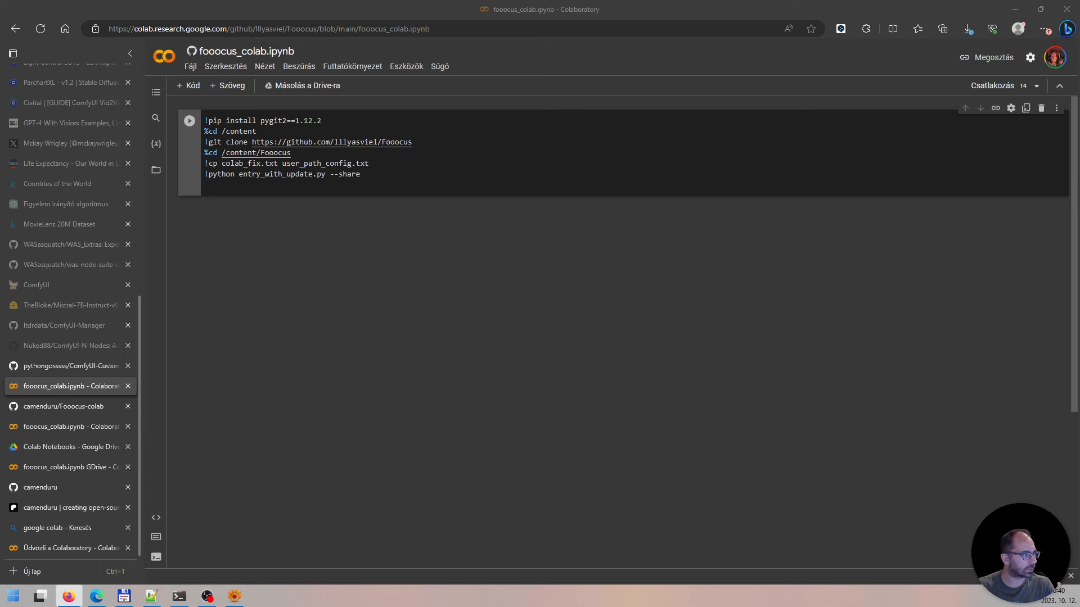
Step: Look at the Colab Notebooks folder in Google Drive and switch to the fooocus_colab.ipynb GDrive notebook
left_click(191, 67)
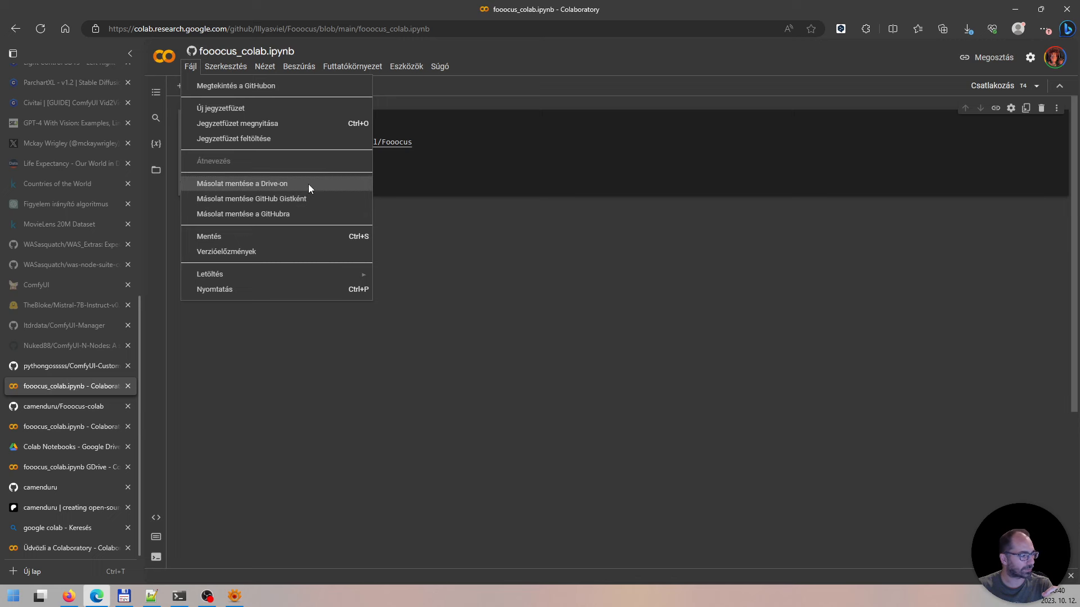
left_click(670, 277)
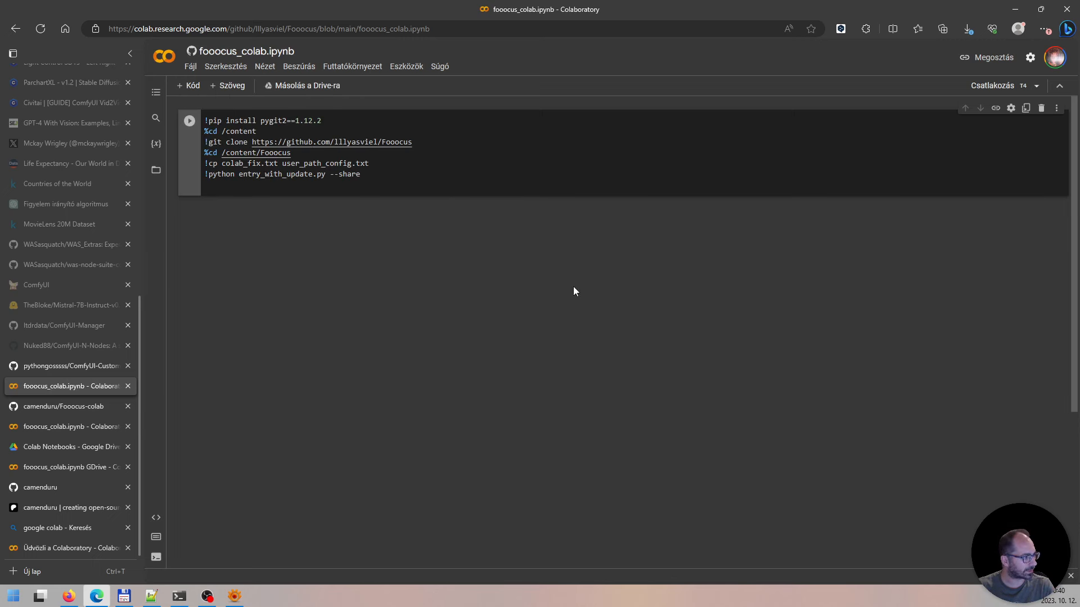
left_click(45, 447)
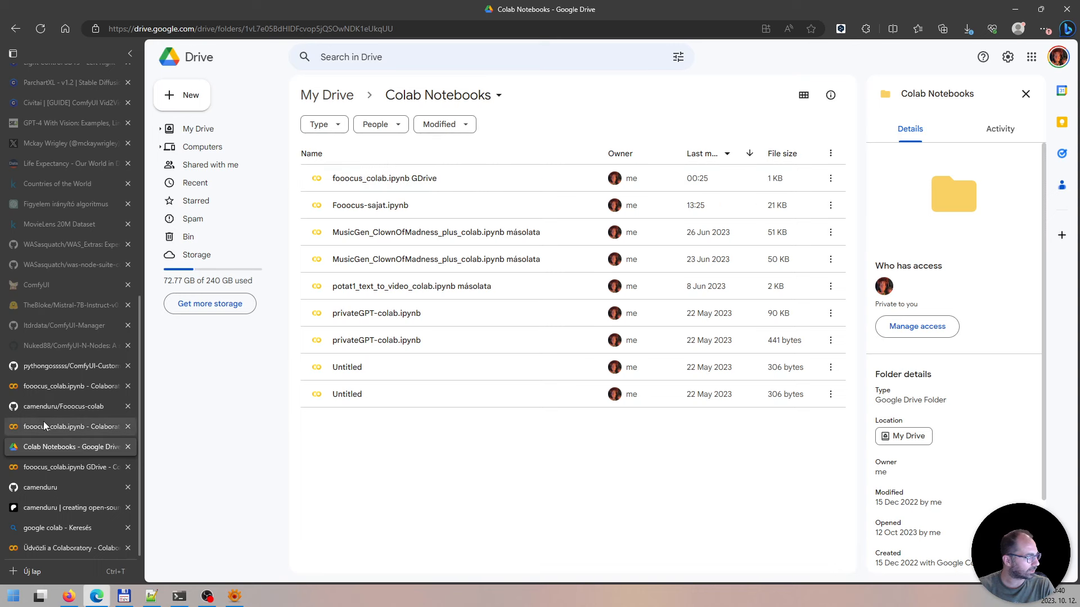
left_click(42, 470)
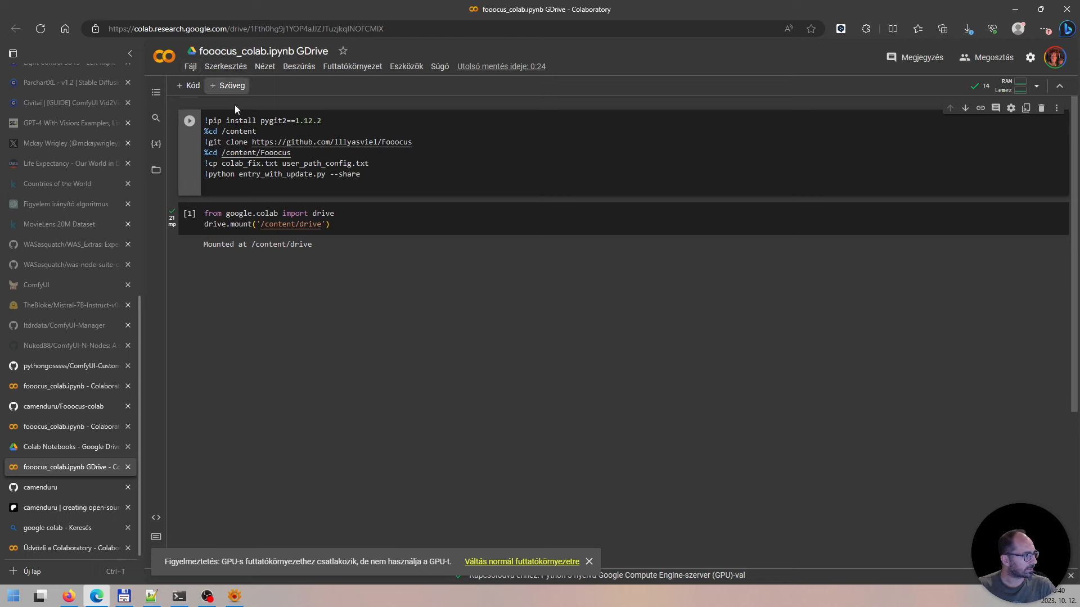
left_click(191, 67)
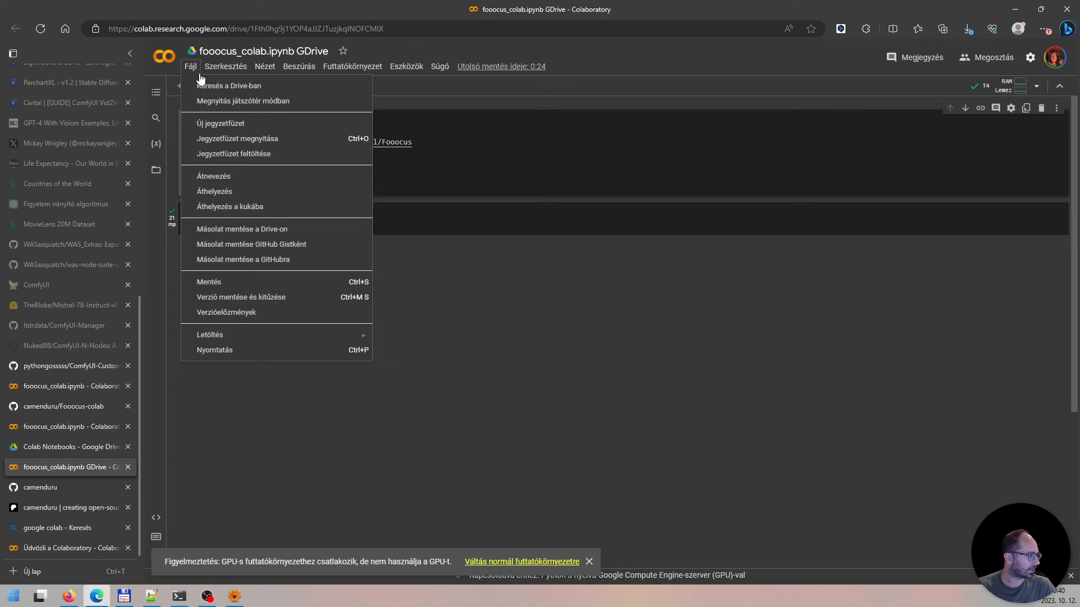
left_click(491, 298)
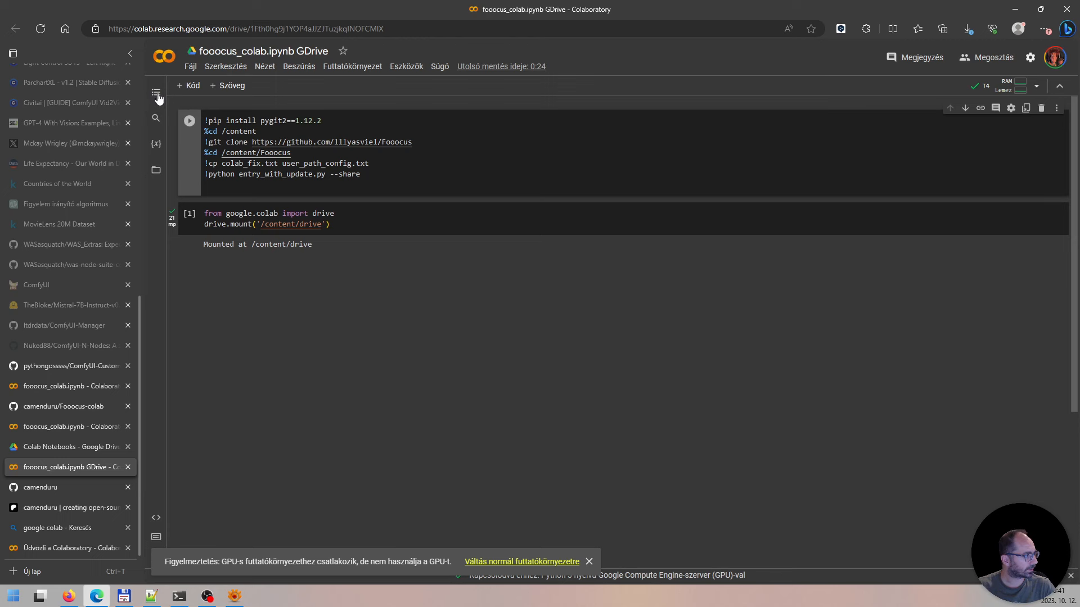
Step: Show the notebook's file browser, request the Google Drive mount and dismiss the hint at the mount cell
left_click(157, 94)
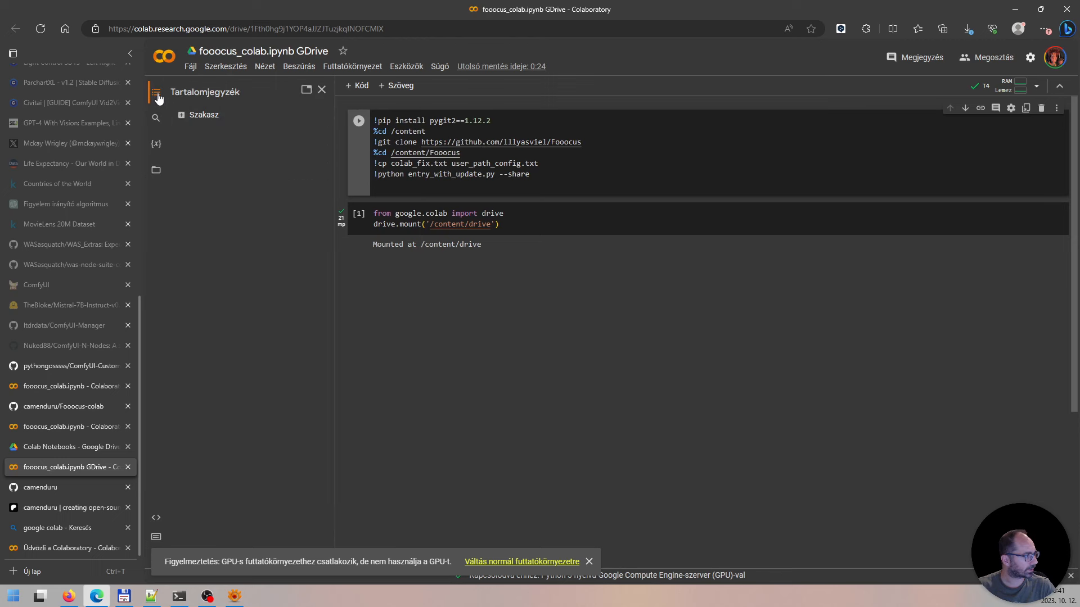
left_click(155, 170)
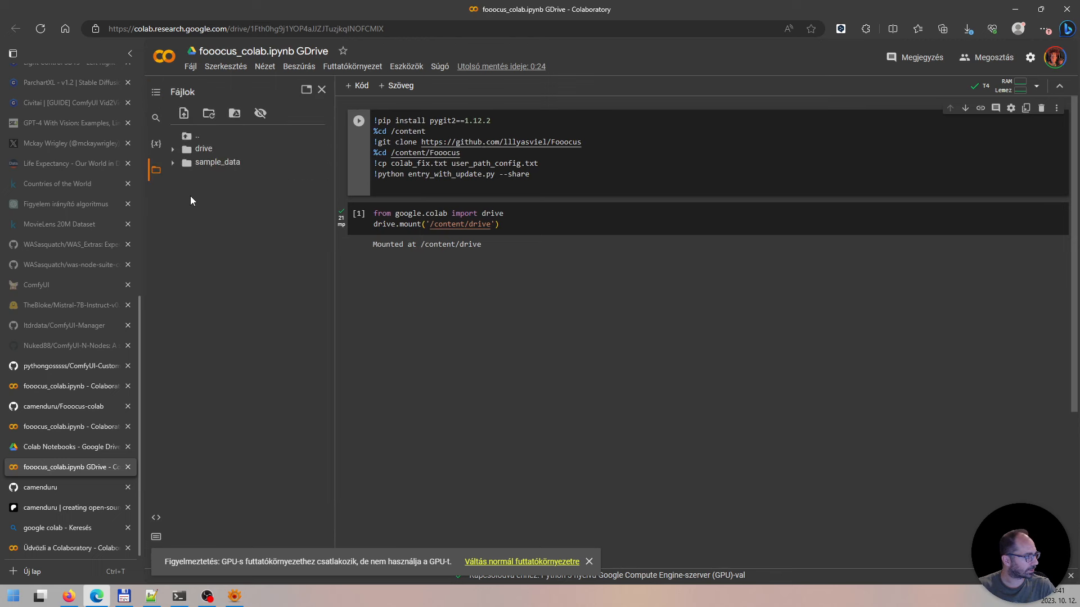
left_click(235, 115)
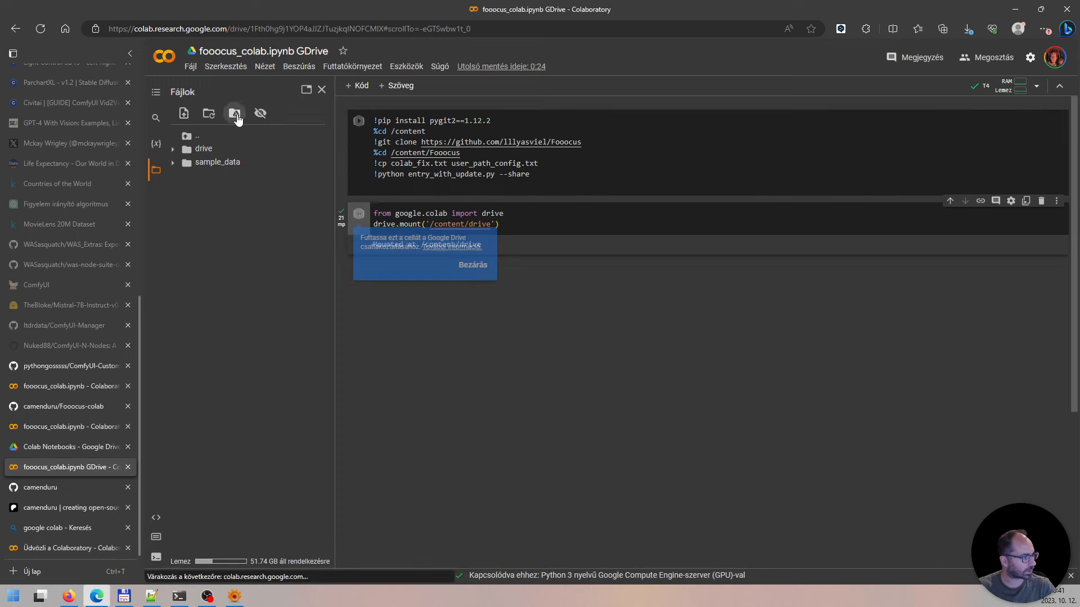
left_click(473, 265)
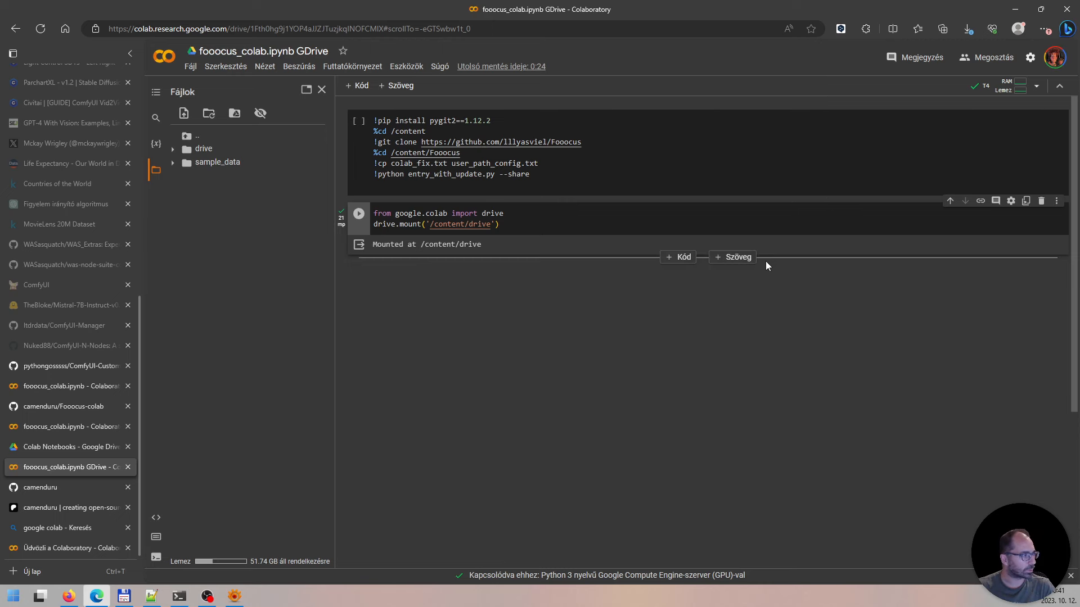
Step: Collapse the browser's tab list, run the cell that installs and launches Fooocus, and show the runtime's resource usage
left_click(130, 54)
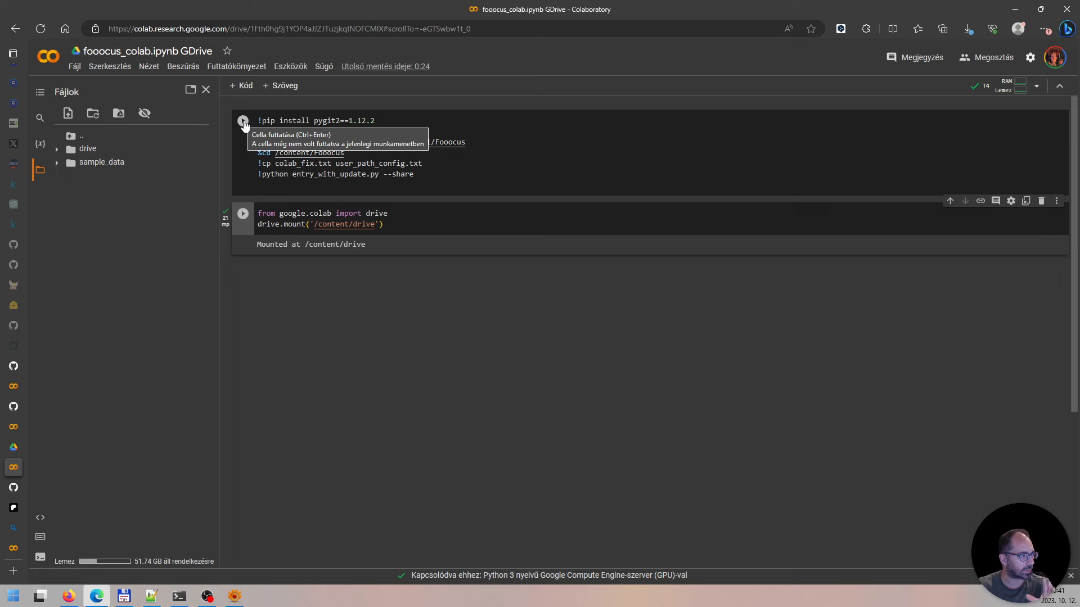
left_click(242, 122)
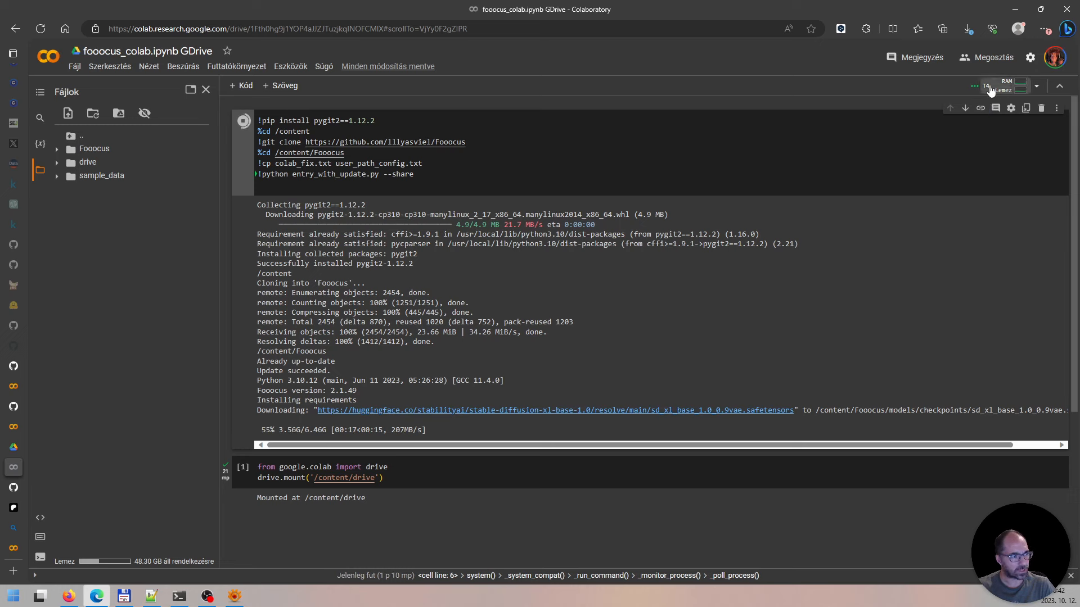
left_click(1017, 91)
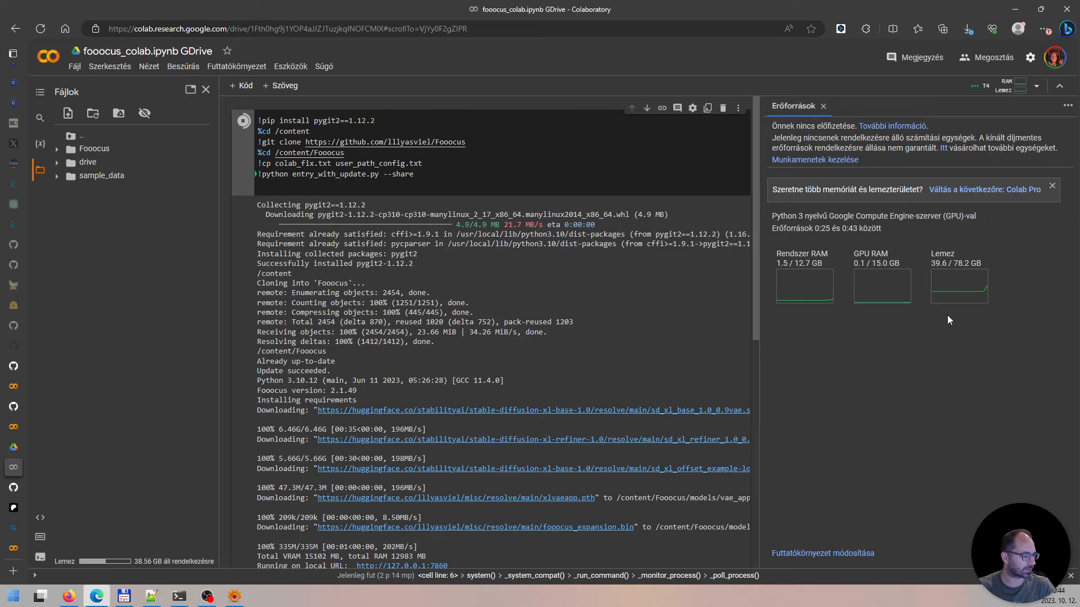
Step: Review the launch cell's output and open the public gradio.live link of the running Fooocus app
scroll(700, 303, "down", 5)
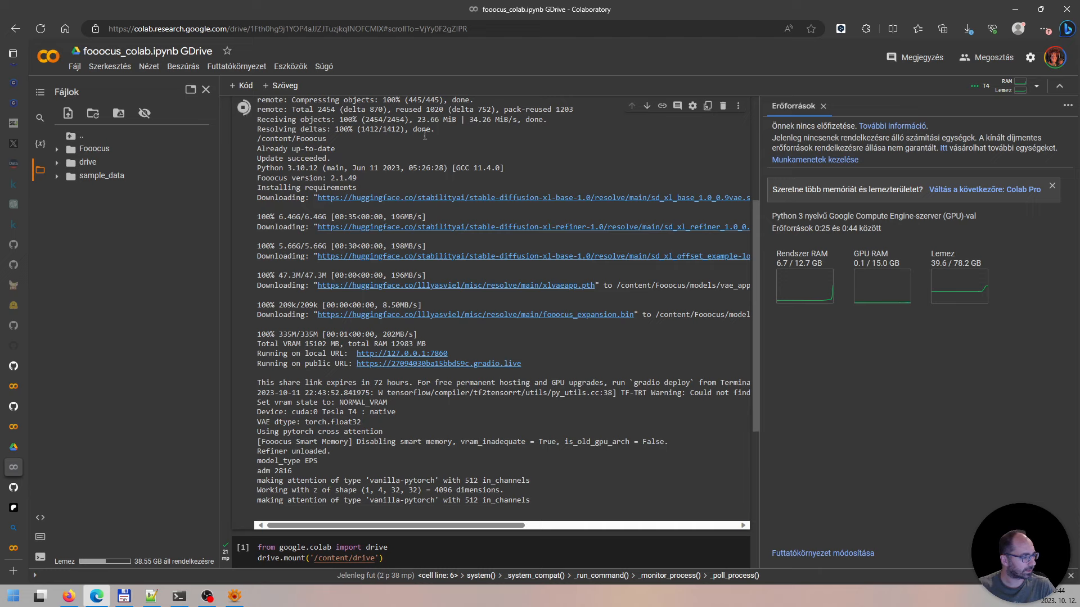
scroll(542, 295, "up", 4)
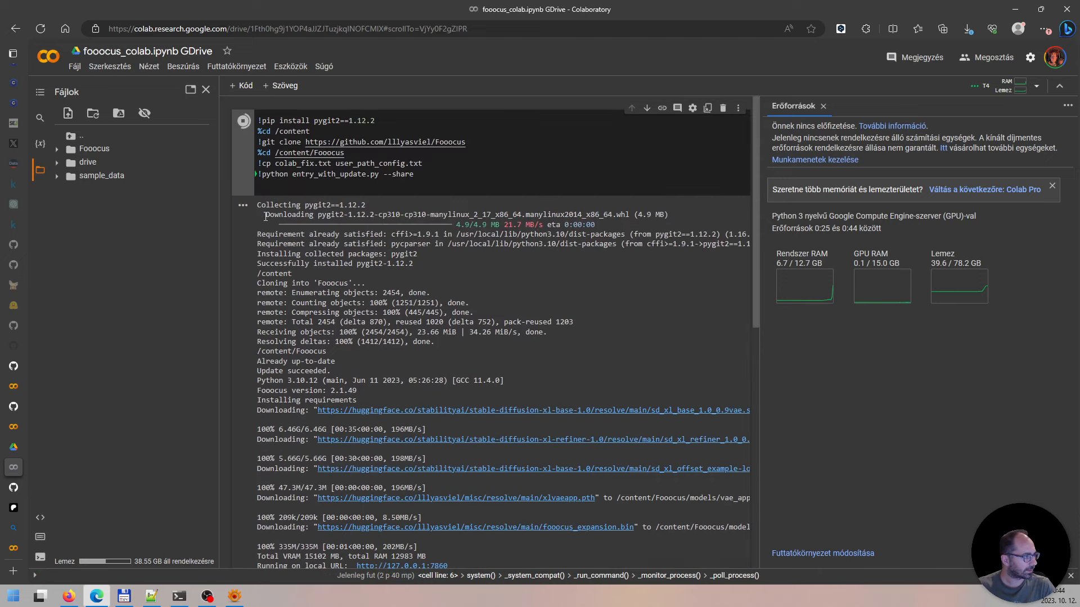
scroll(402, 241, "down", 4)
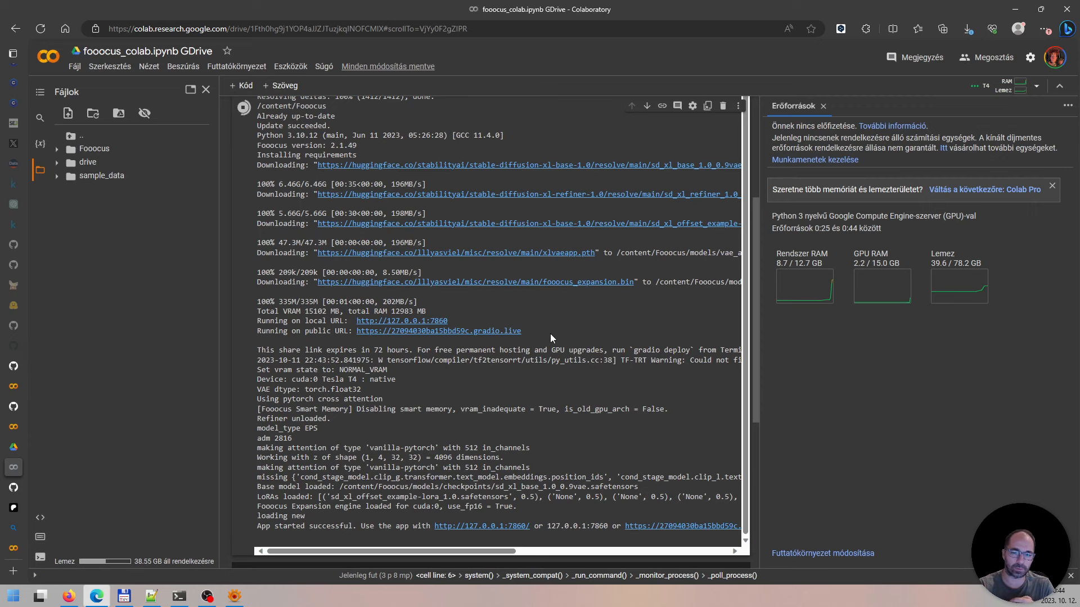
scroll(550, 333, "up", 1)
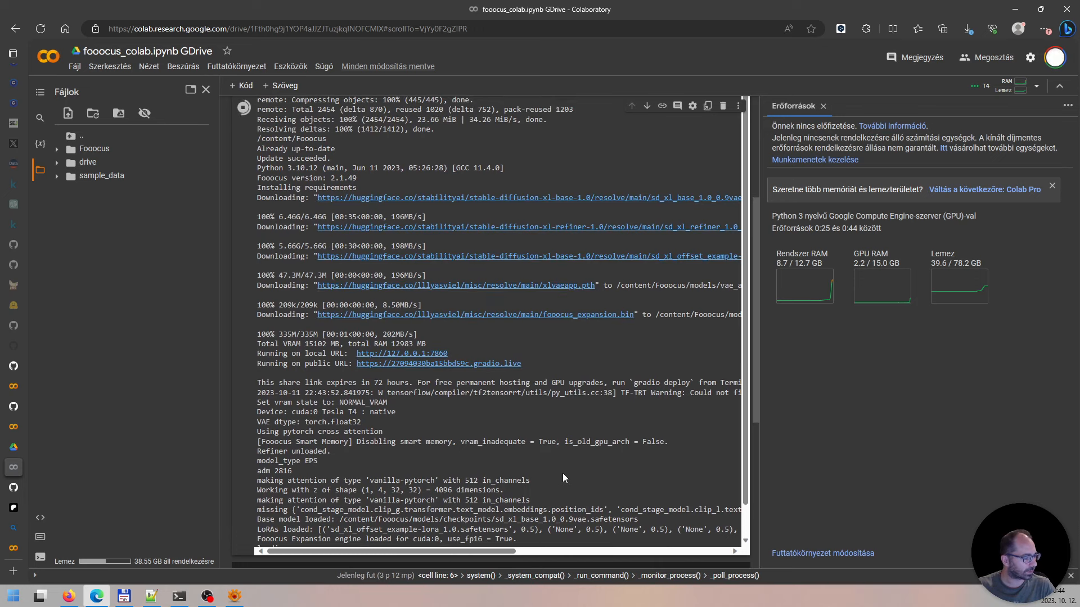
scroll(562, 474, "down", 1)
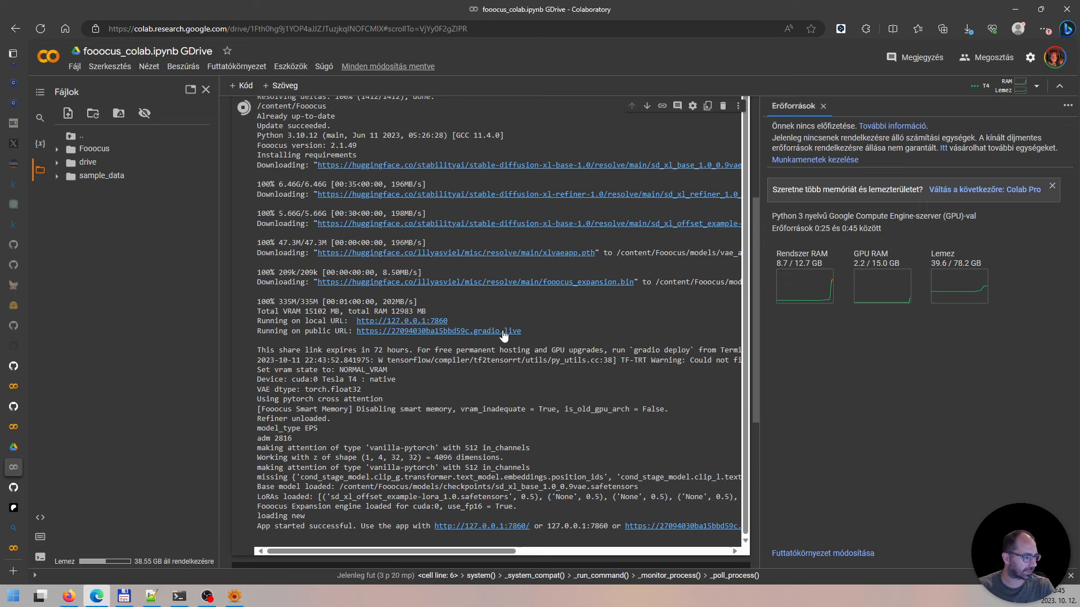
left_click(433, 331)
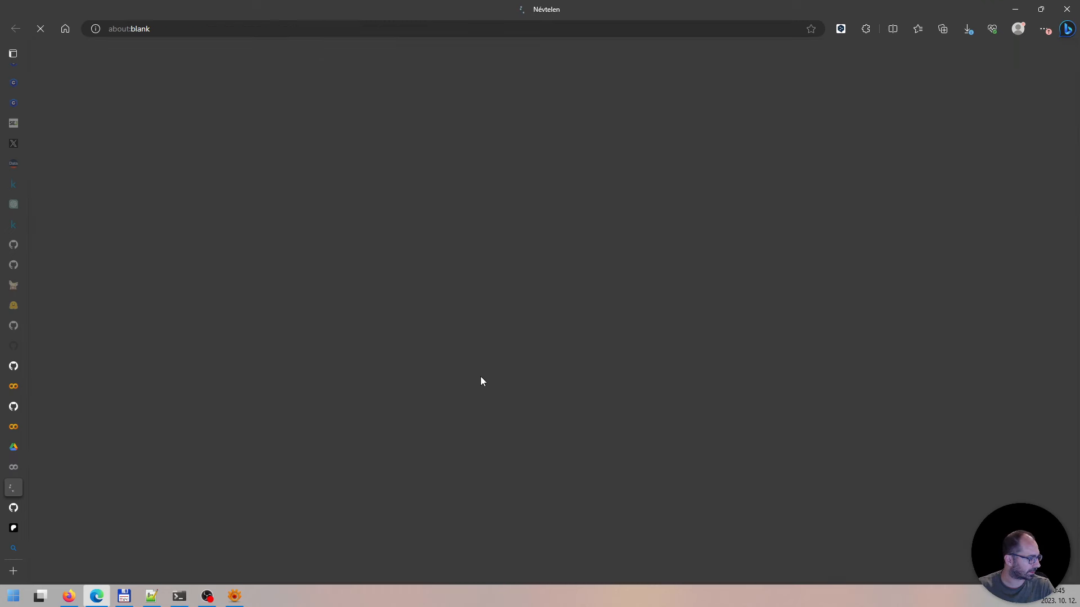
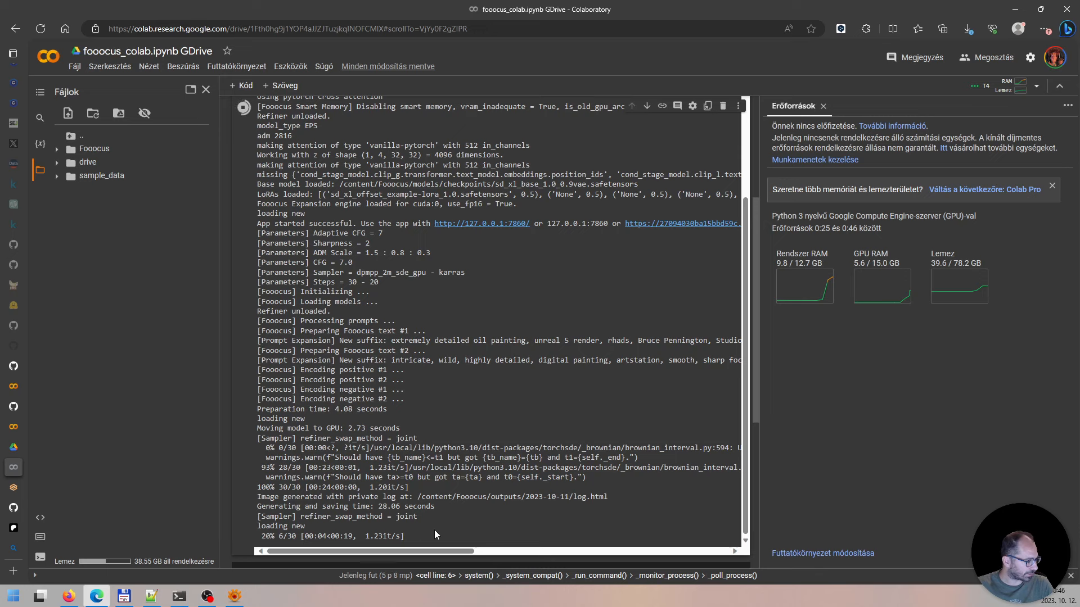
Step: Return to the Fooocus page and enlarge the generated image of the bird with spread flaming wings
left_click(35, 485)
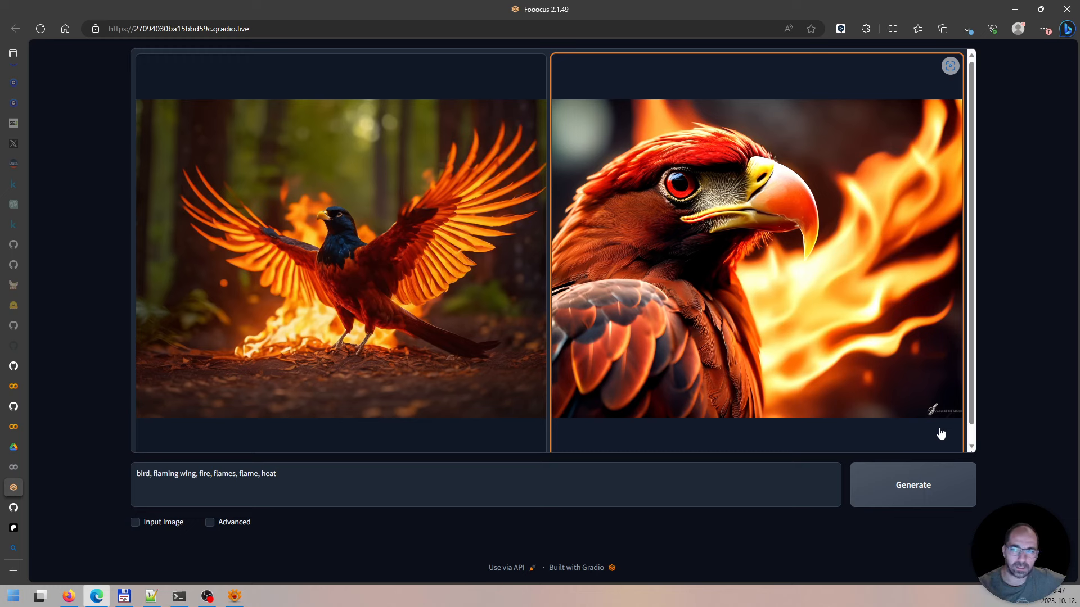
key("alt+Tab")
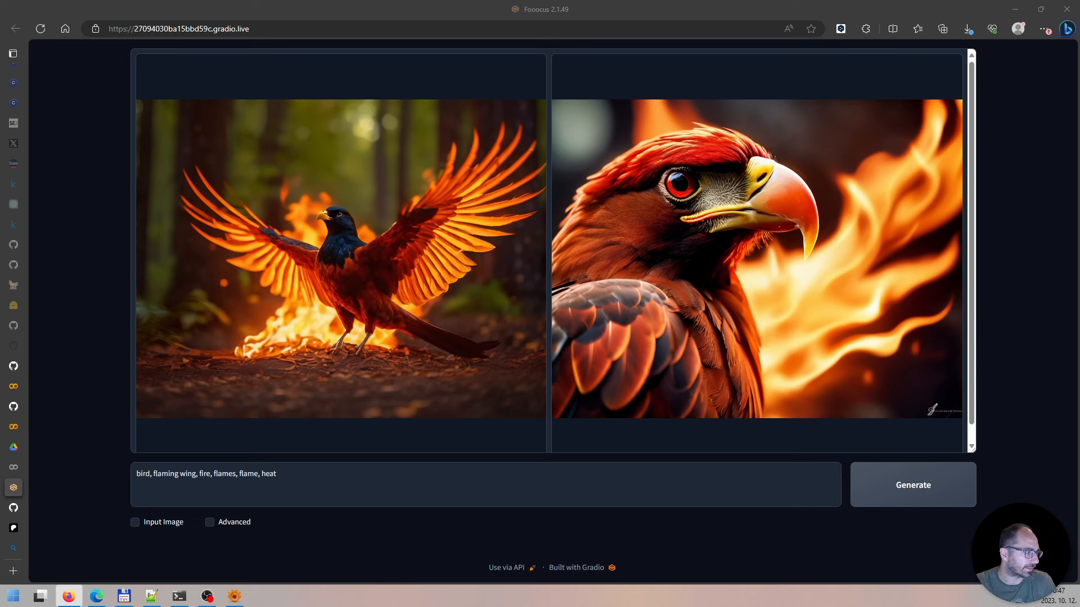
left_click(298, 276)
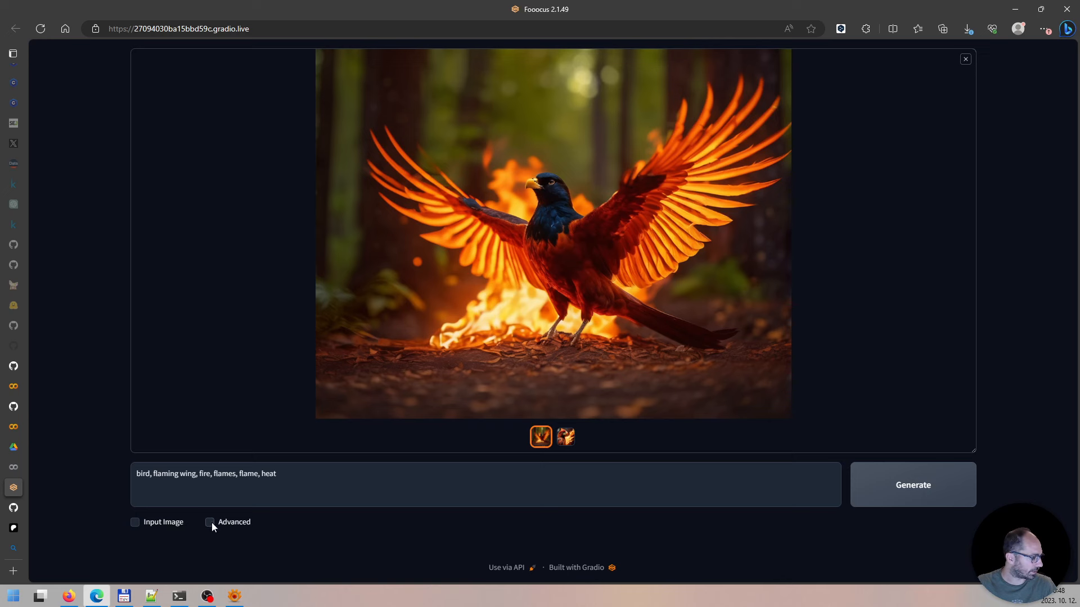
Step: Enable Input Image and show the Inpaint or Outpaint (beta) options
left_click(151, 524)
scroll(385, 448, "down", 3)
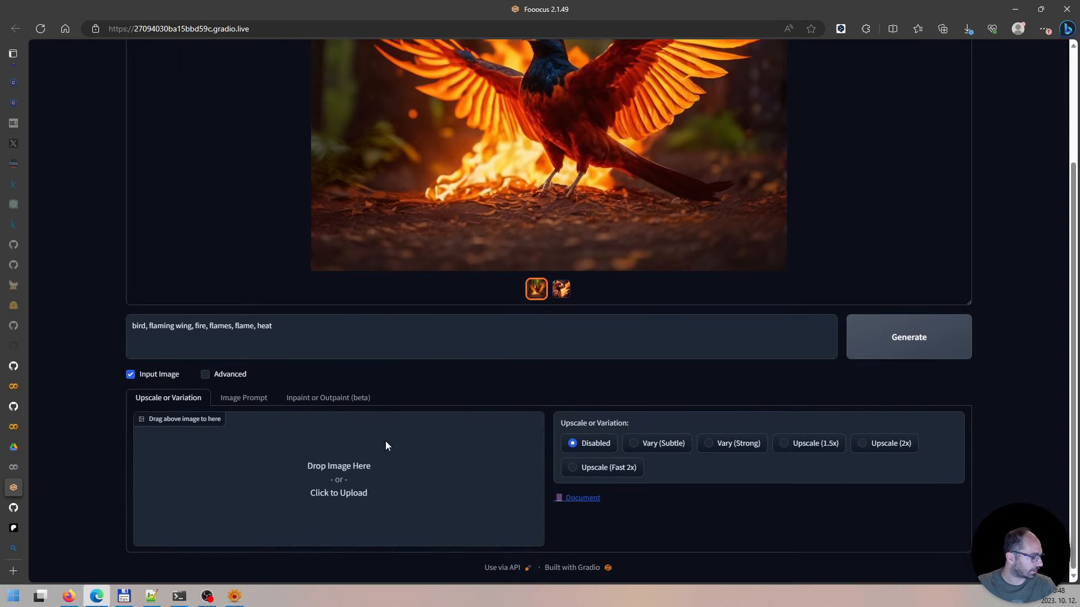
left_click(308, 399)
scroll(403, 417, "down", 4)
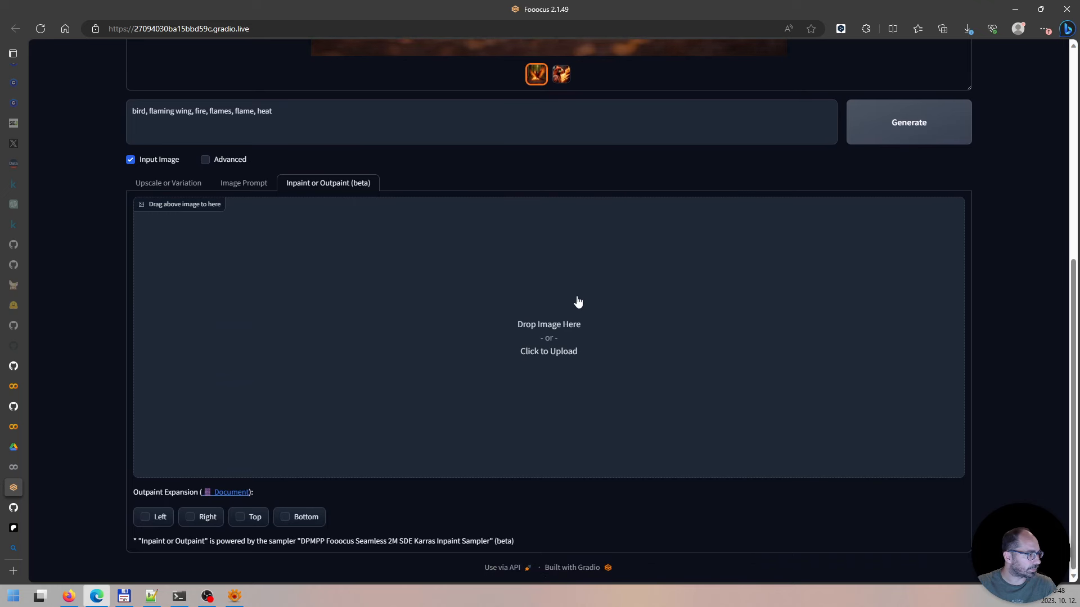
Step: Load the enlarged flaming-wing bird image from the gallery as the source for Inpaint or Outpaint
scroll(601, 326, "up", 4)
scroll(596, 332, "up", 1)
scroll(669, 329, "down", 1)
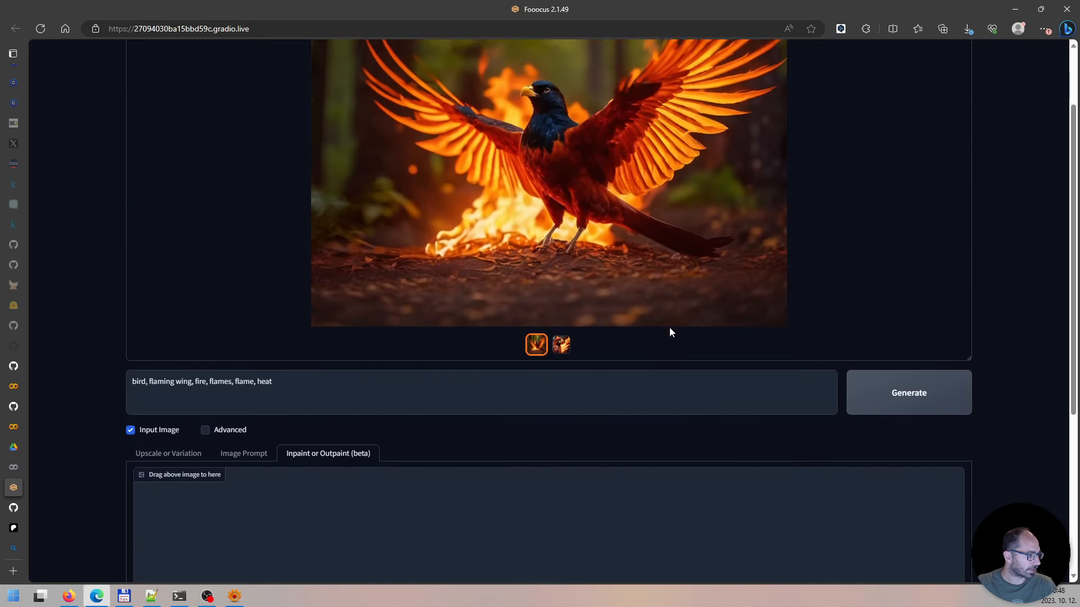
left_click_drag(577, 150, 531, 545)
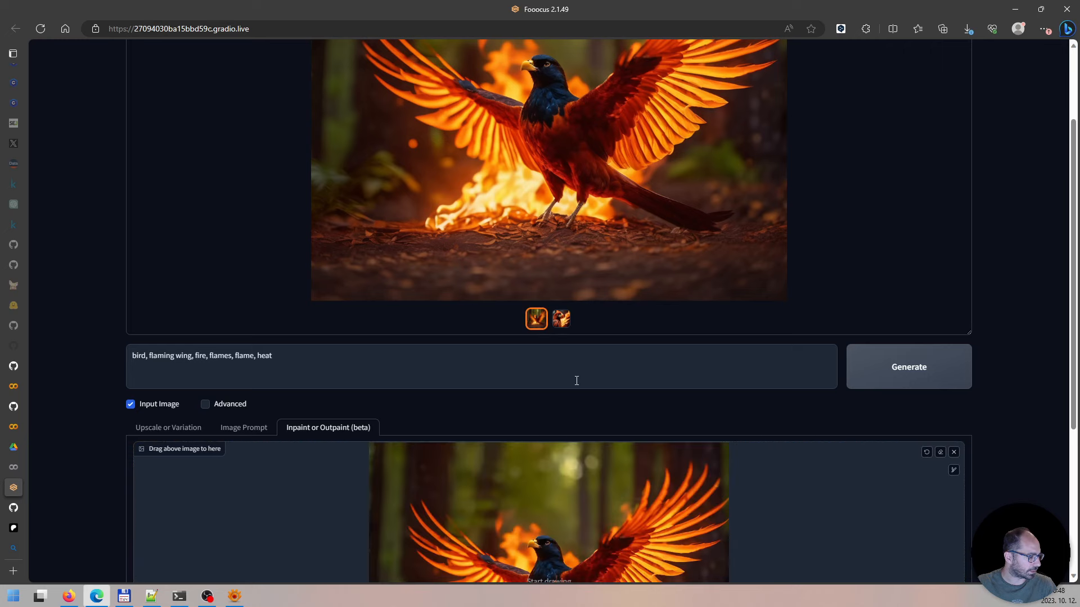
Step: Set the outpaint expansion to Left and Right and generate the widened flaming-wing bird images
scroll(574, 379, "down", 4)
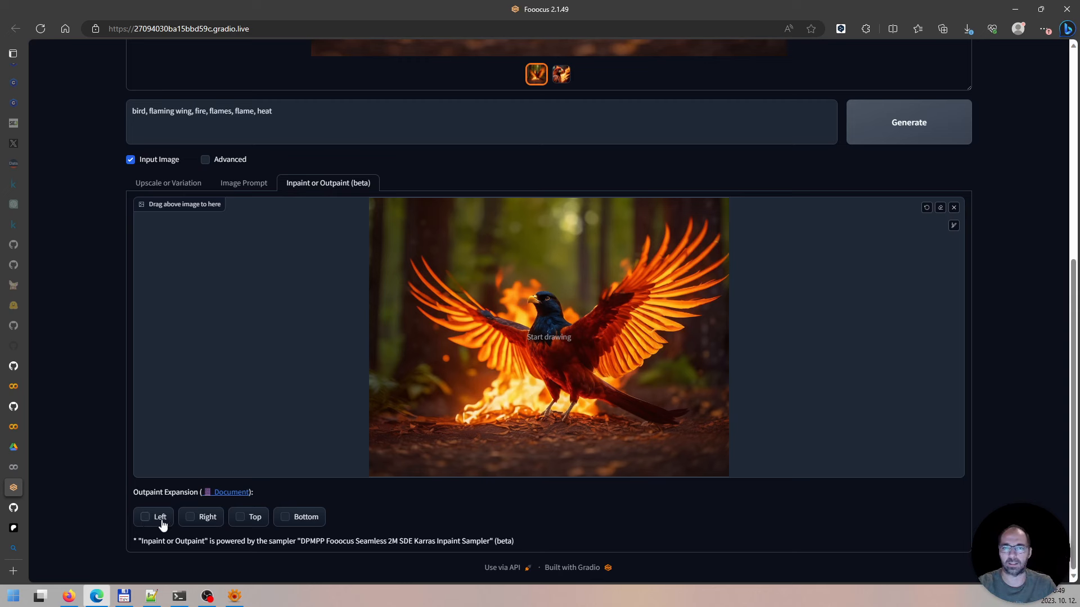
left_click(160, 517)
left_click(207, 517)
left_click(920, 134)
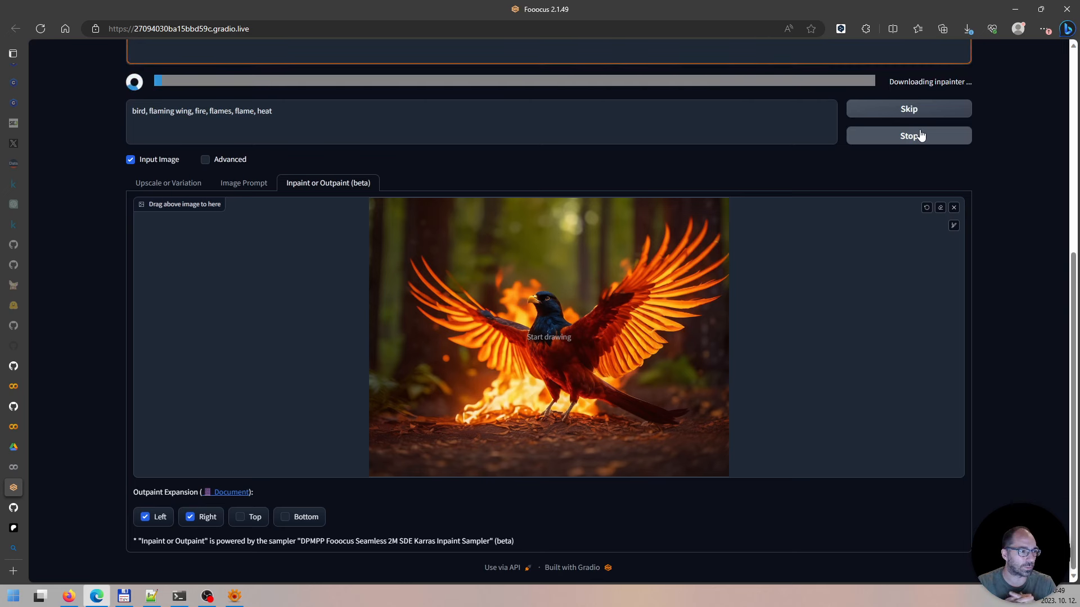
Step: Check the outpainting run's log in the fooocus_colab.ipynb GDrive notebook and follow its progress on the Fooocus page
scroll(994, 231, "up", 3)
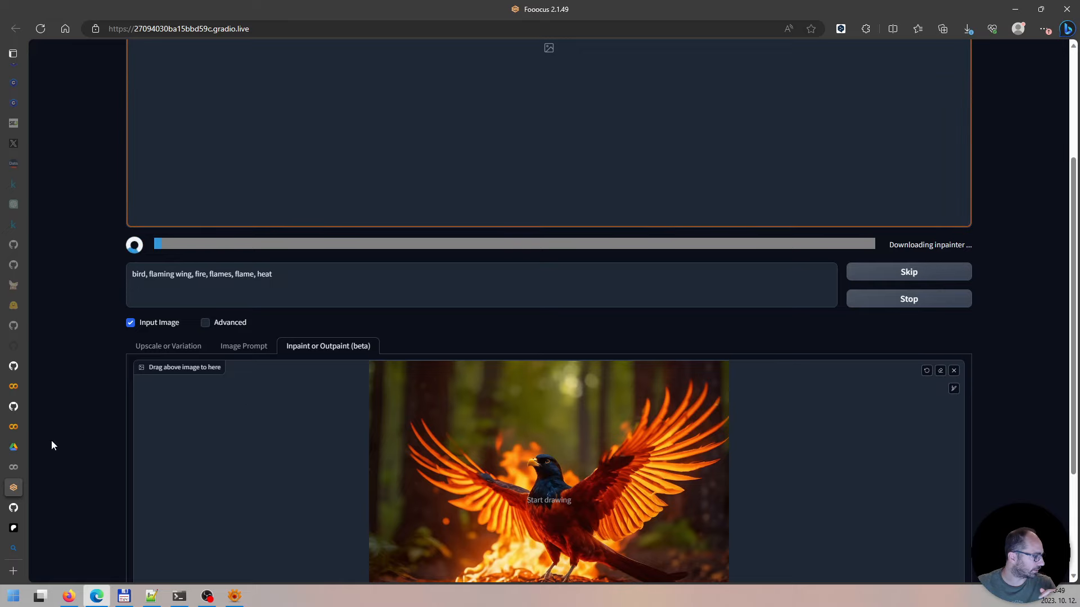
left_click(47, 464)
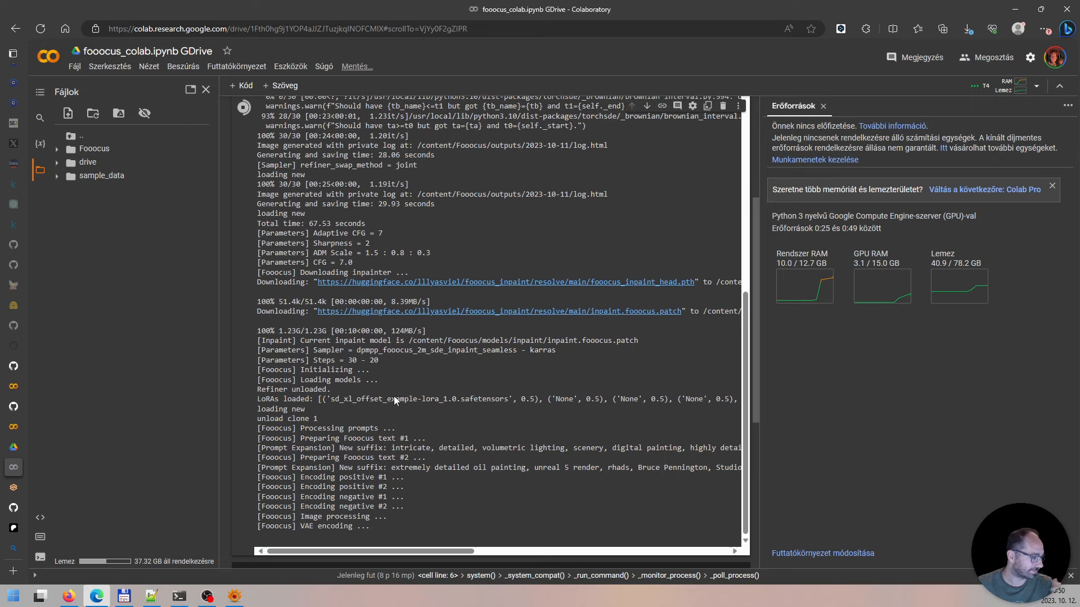
mouse_move(13, 467)
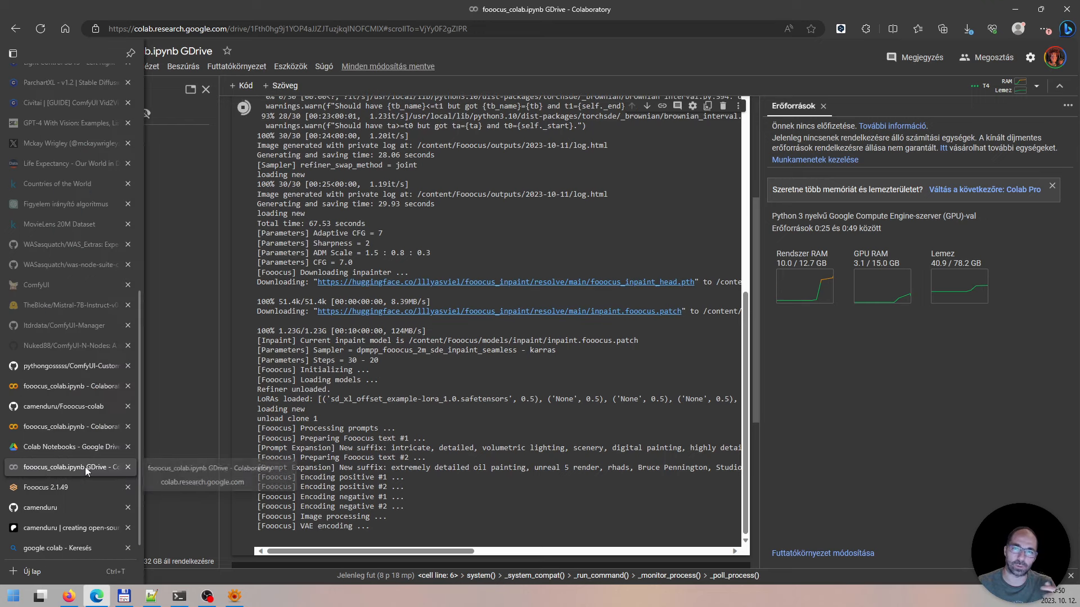
left_click(59, 489)
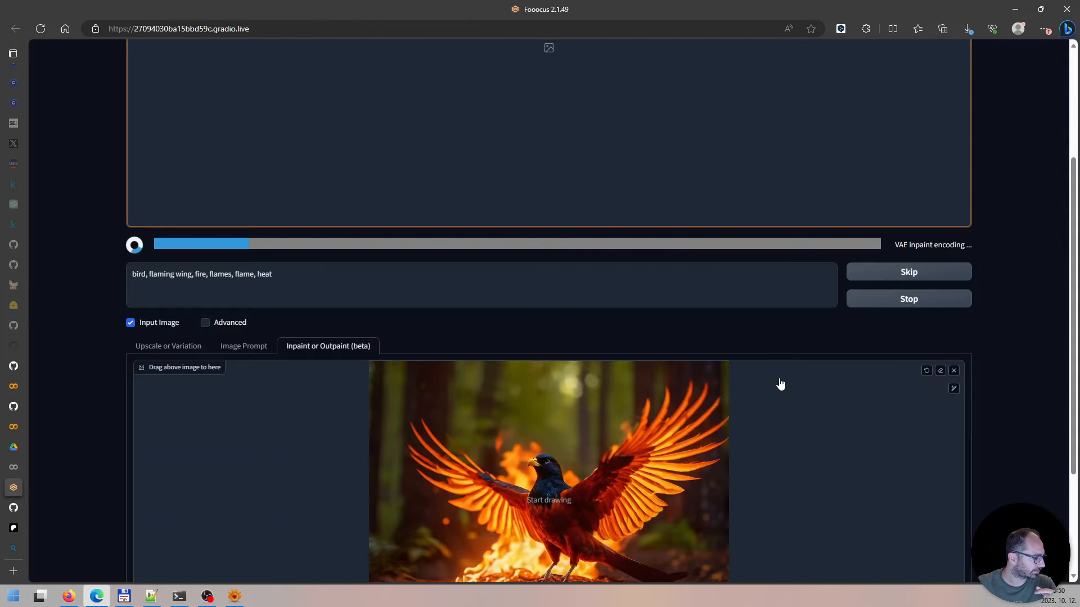
scroll(783, 387, "down", 3)
scroll(782, 386, "up", 1)
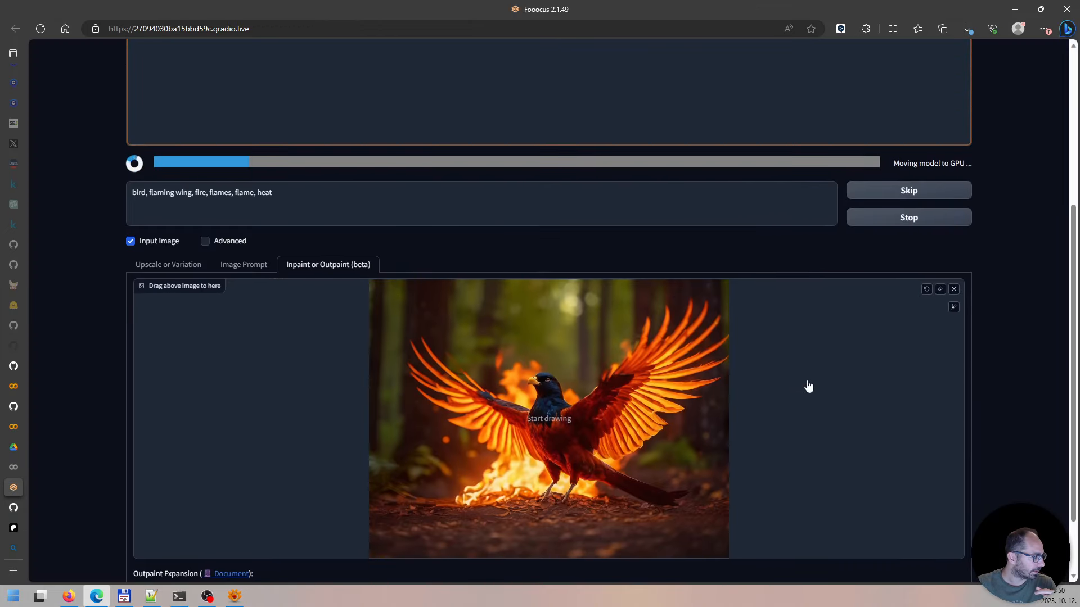
scroll(807, 385, "up", 2)
scroll(807, 385, "up", 3)
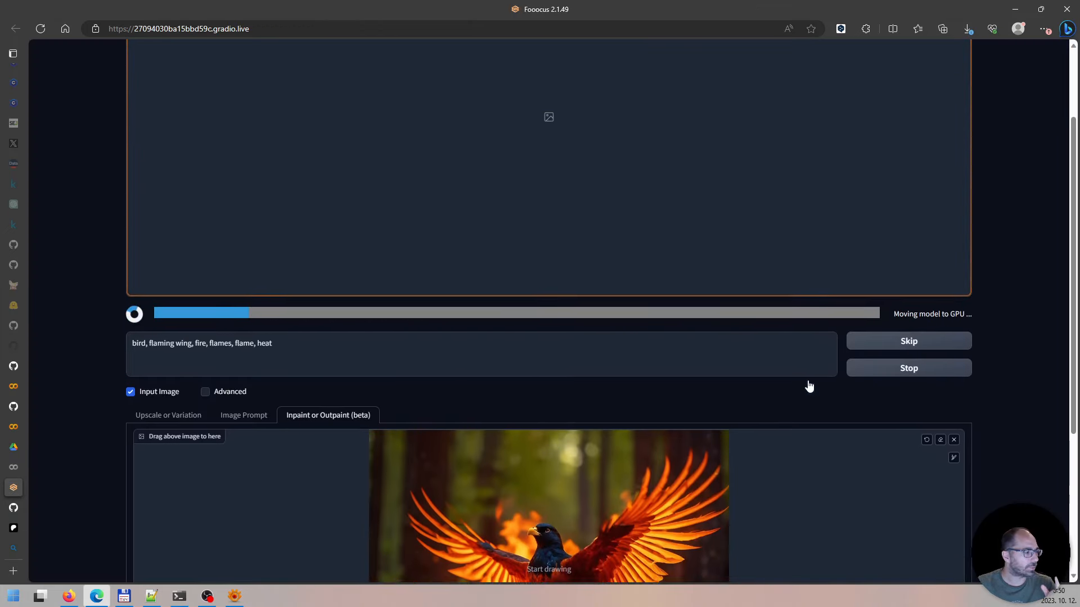
scroll(777, 389, "down", 3)
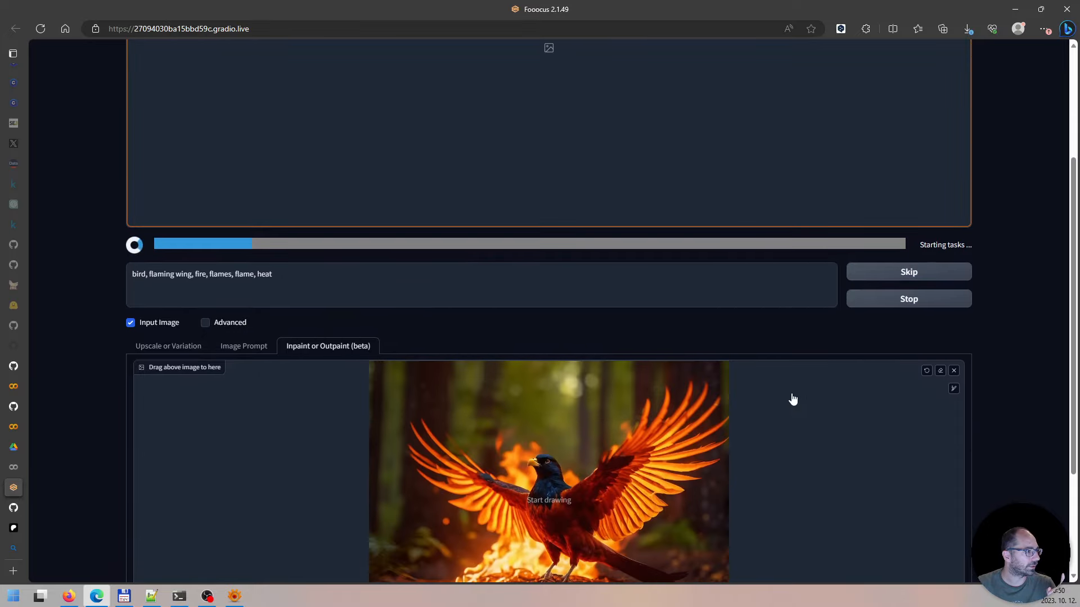
Step: Review the launch cell's commands and initial output in the Colab notebook and return to the Fooocus page
left_click(18, 470)
scroll(621, 361, "up", 15)
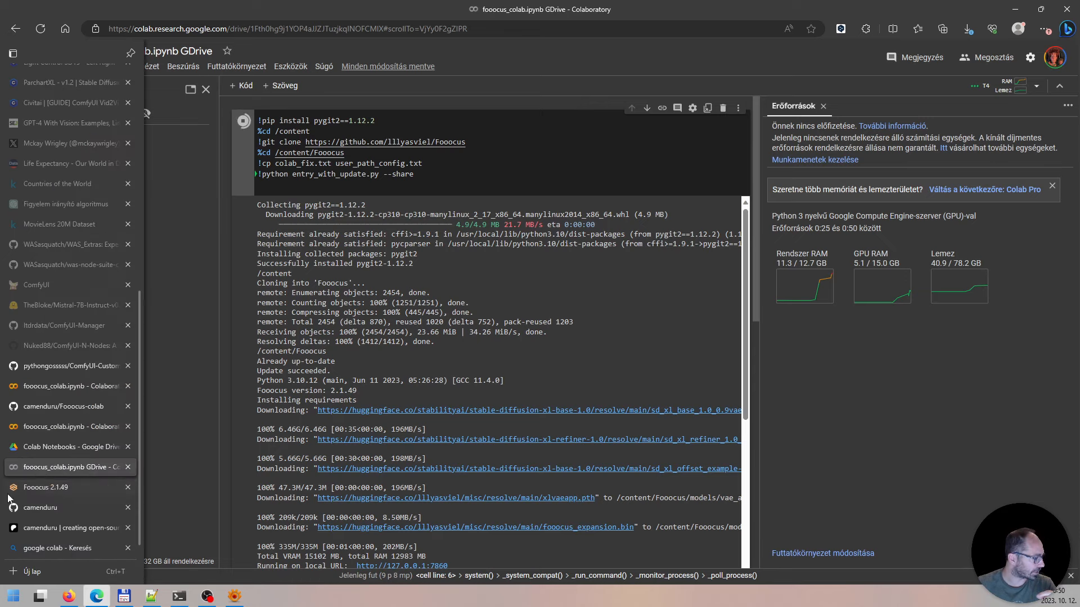
left_click(62, 488)
mouse_move(21, 487)
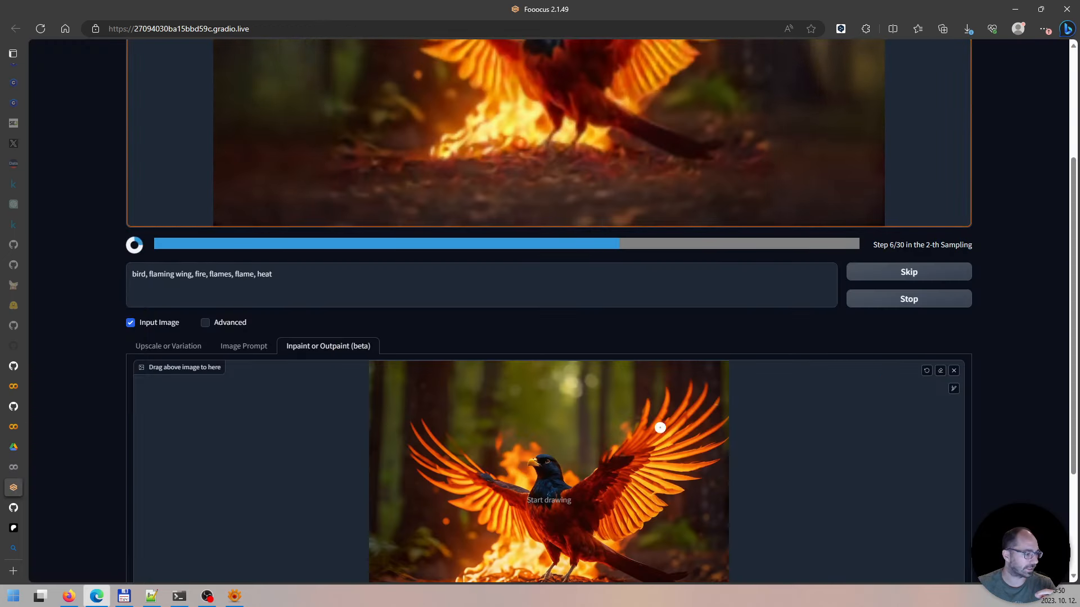
Step: Watch the outpainting sampling finish and enlarge the first widened bird image in the gallery
scroll(852, 360, "down", 2)
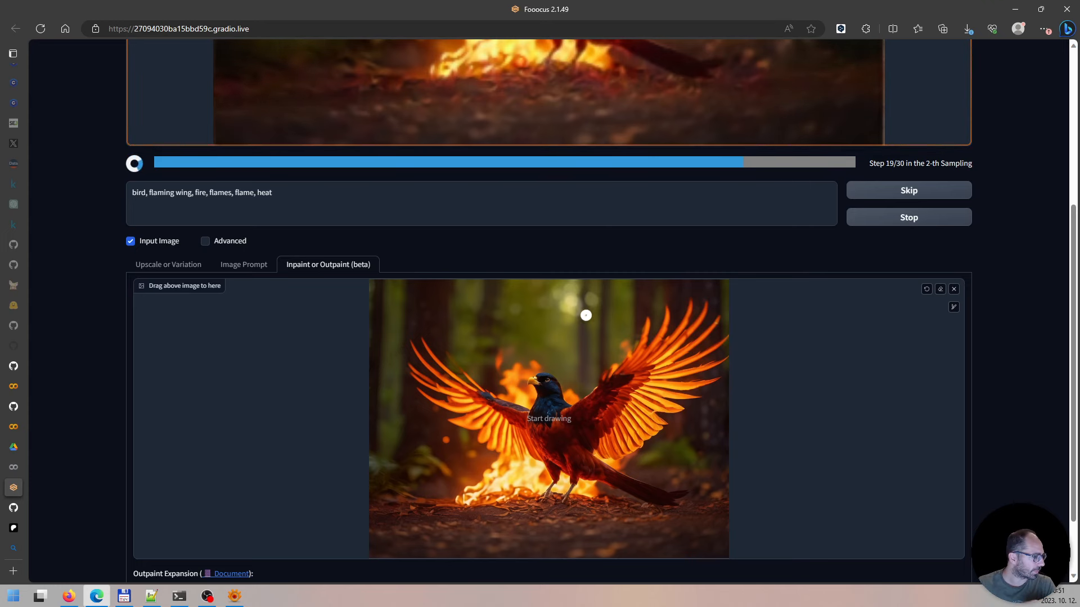
scroll(618, 323, "up", 5)
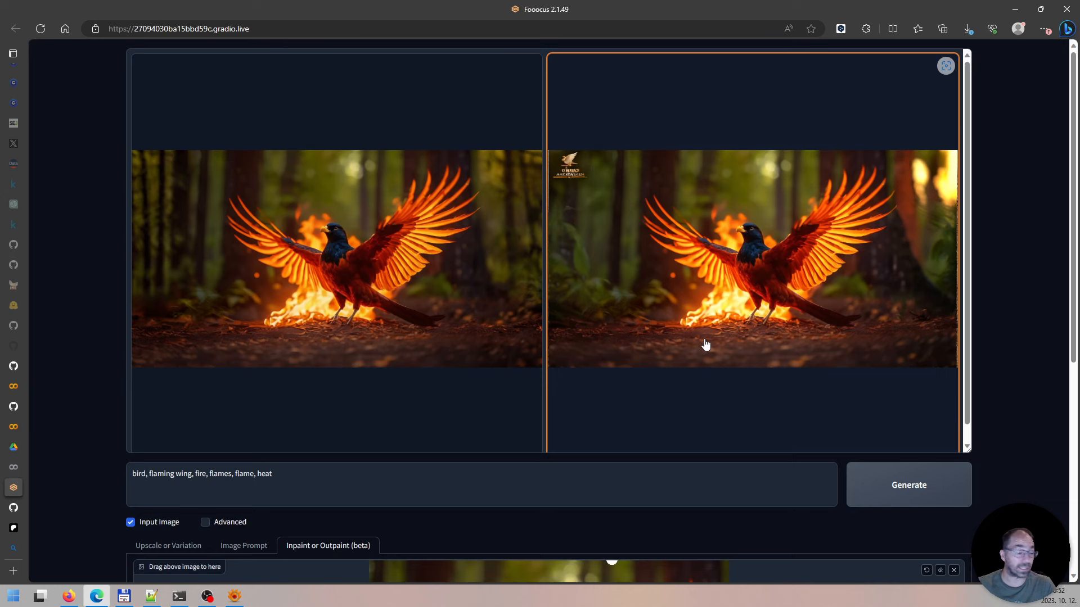
left_click(564, 306)
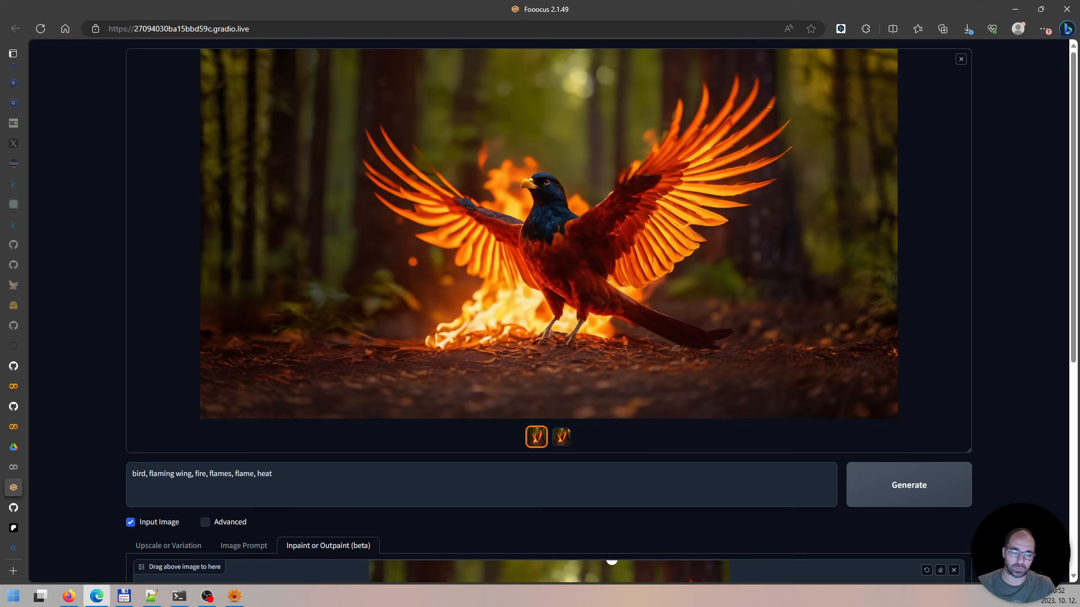
key("alt+Tab")
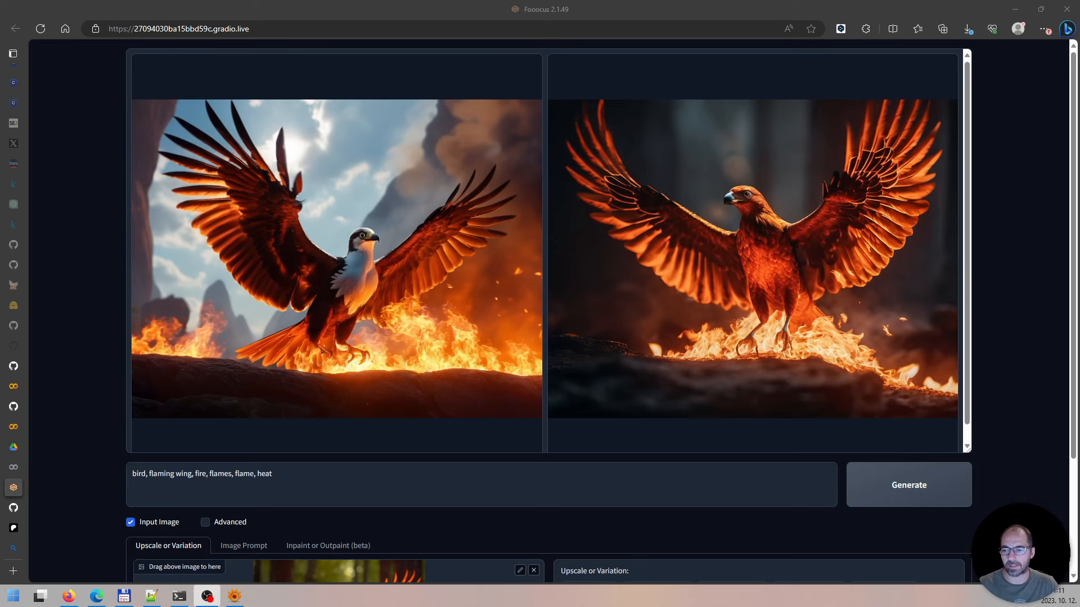
Step: Enlarge the generated white-breasted bird image and try saving it as a PNG in the bemutato66 folder
left_click(370, 266)
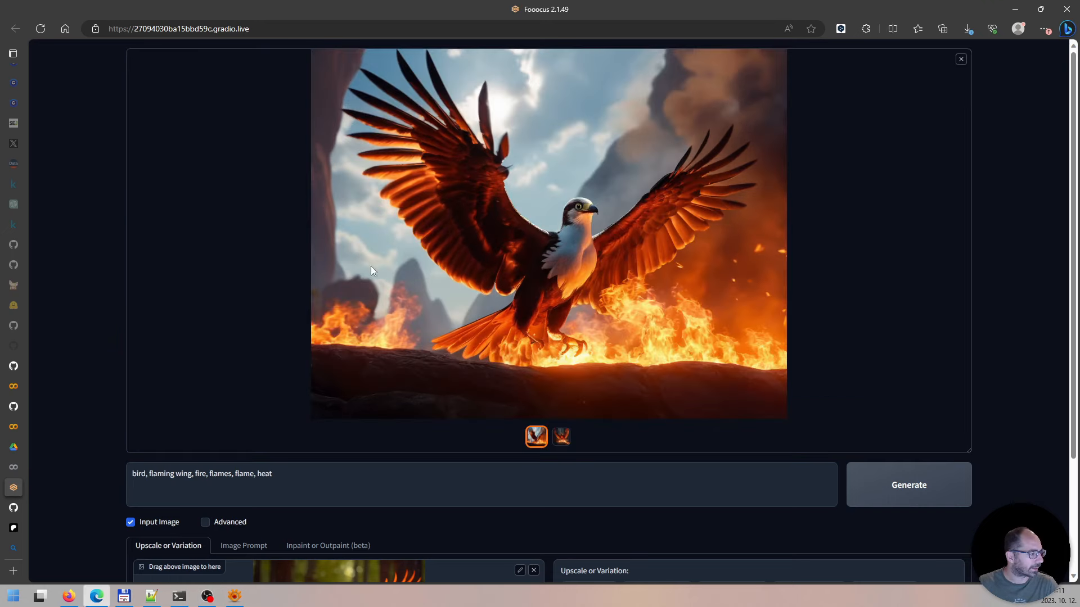
right_click(566, 230)
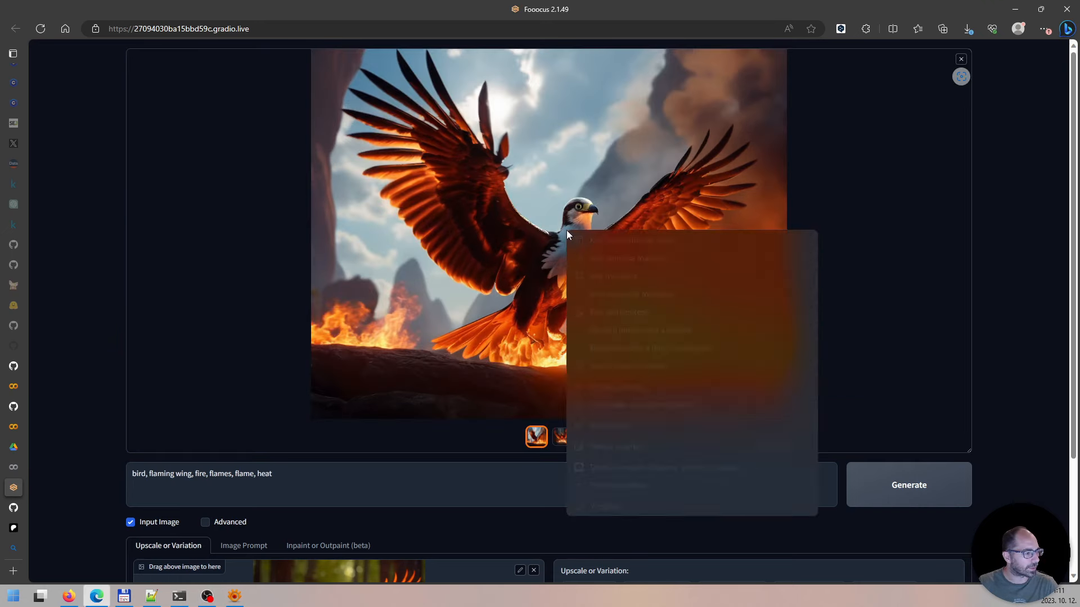
left_click(648, 258)
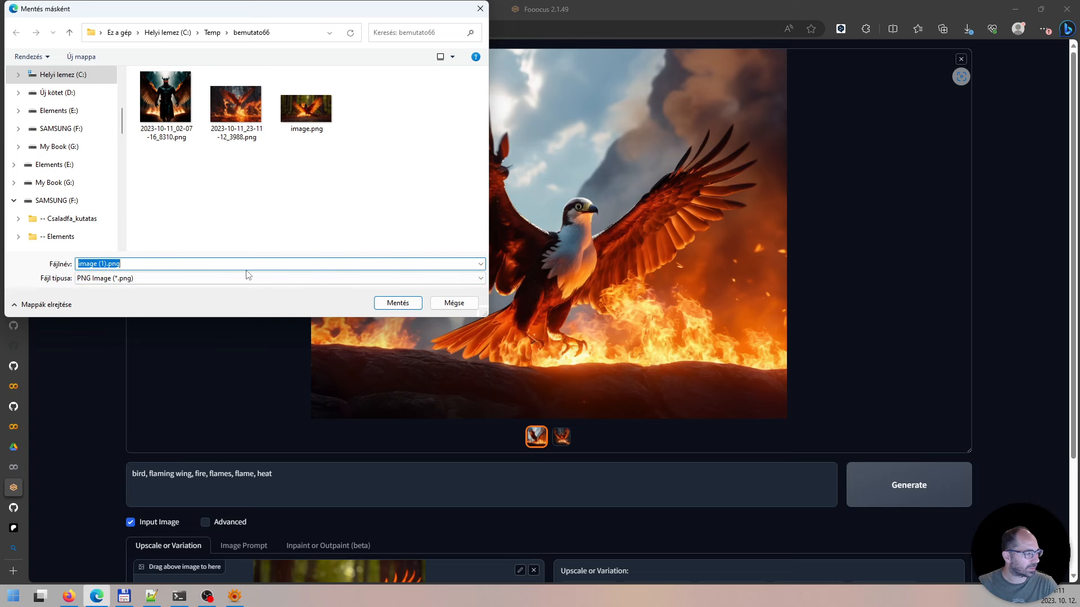
left_click(462, 302)
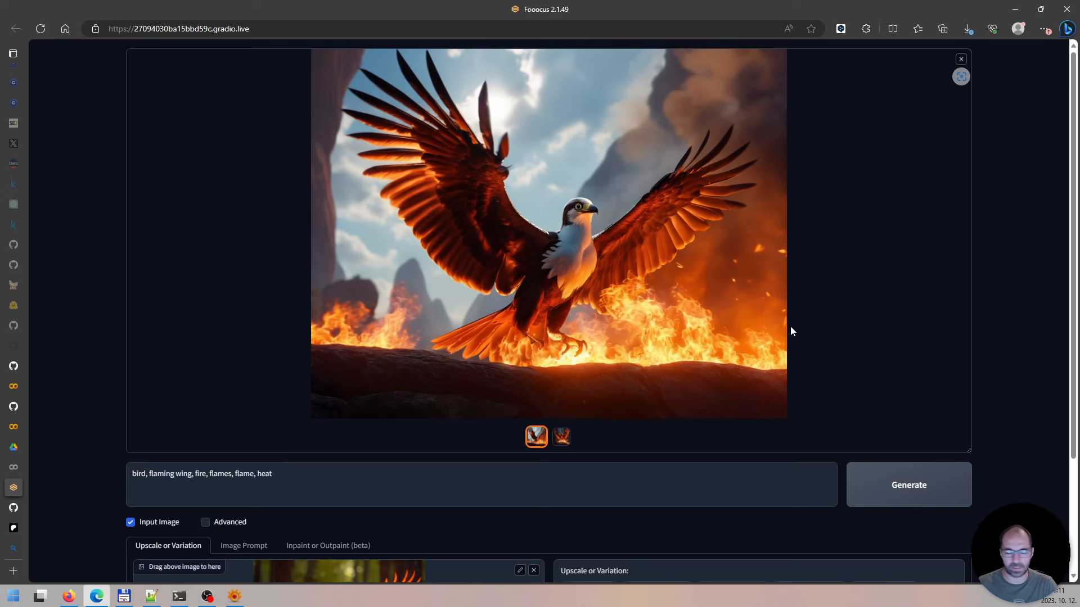
Step: Pin the browser's vertical tab list open and switch to the fooocus_colab.ipynb GDrive notebook
mouse_move(35, 429)
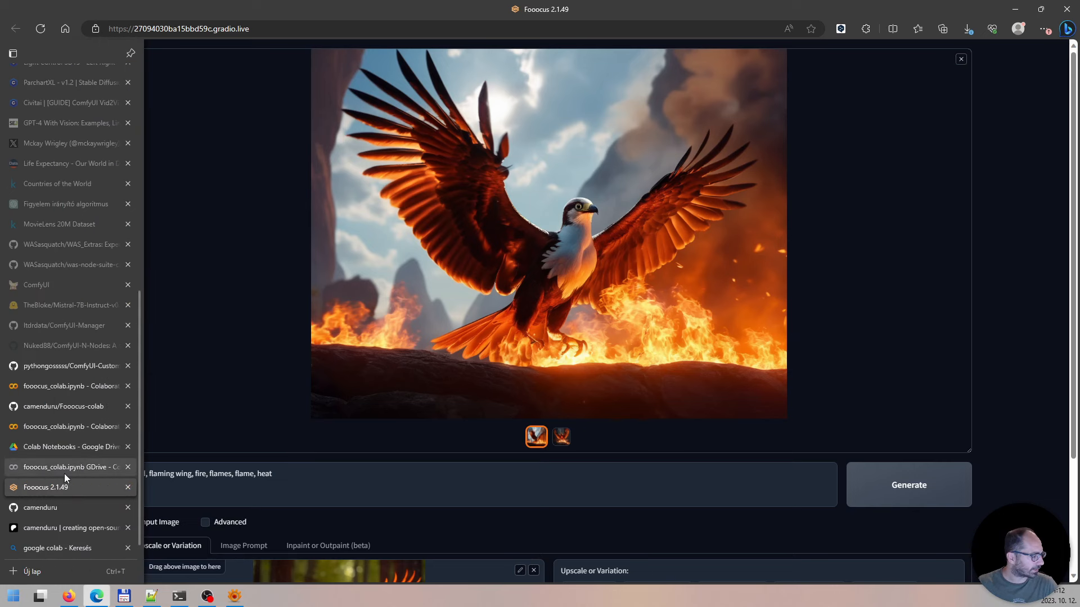
mouse_move(12, 61)
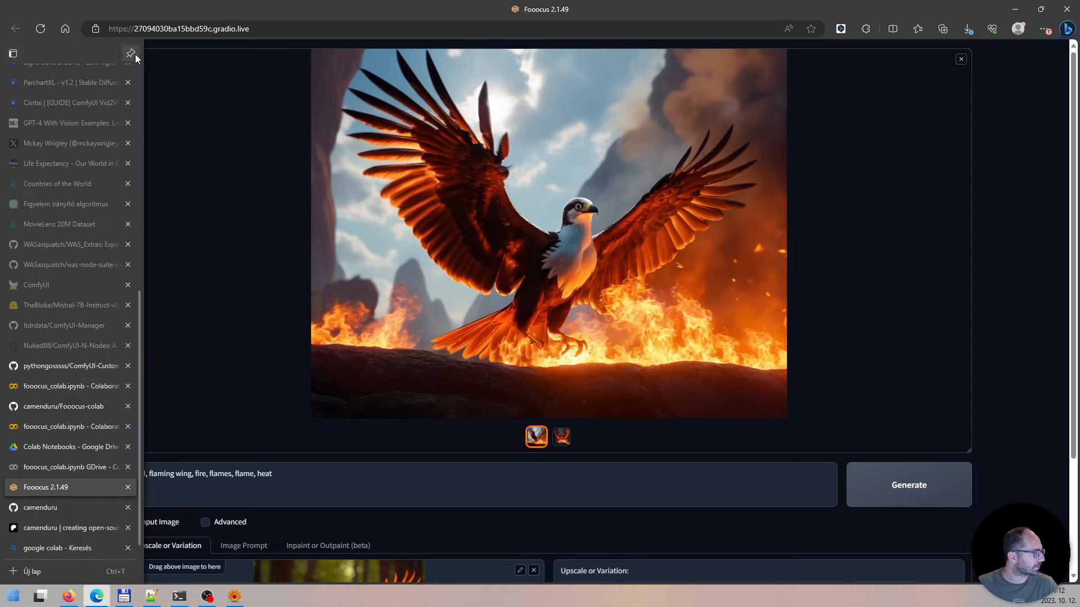
left_click(134, 54)
mouse_move(62, 467)
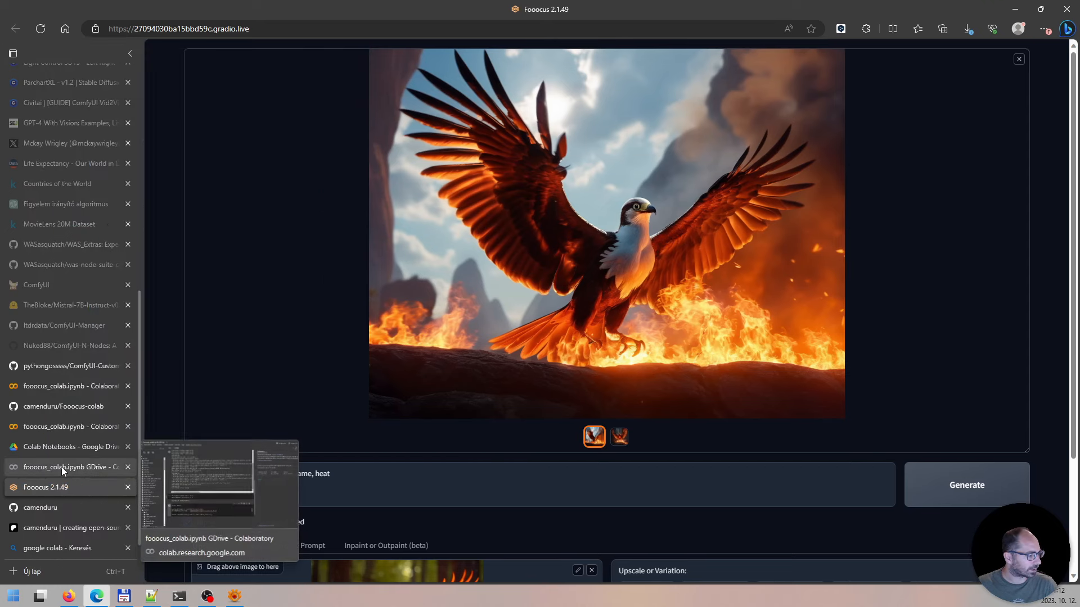
left_click(52, 466)
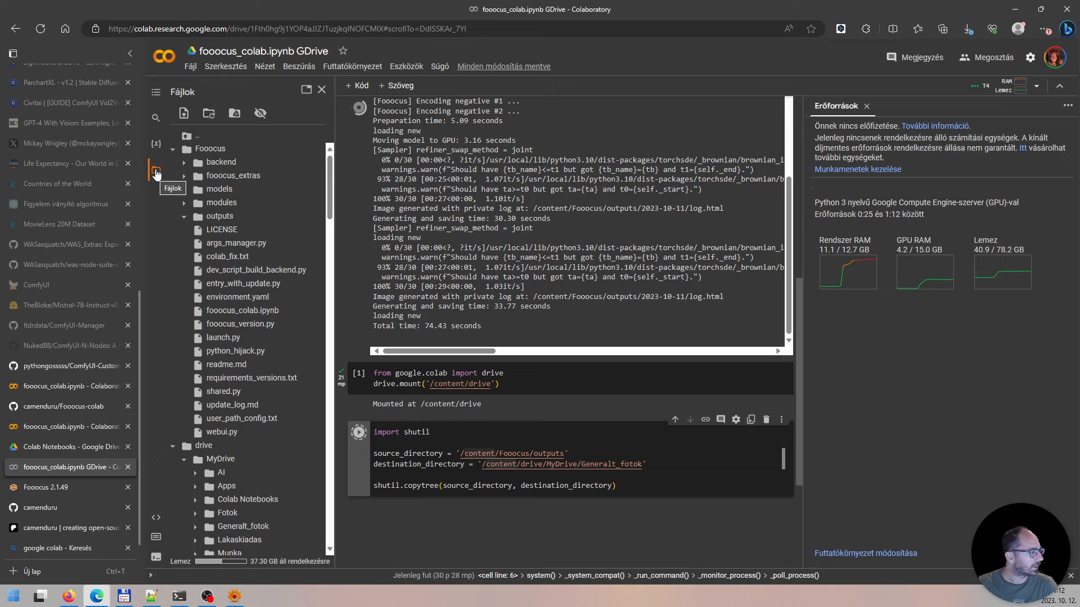
Step: Collapse the Fooocus and drive folders in the file tree and expand Fooocus/outputs/2023-10-11 to list the generated files
left_click(174, 149)
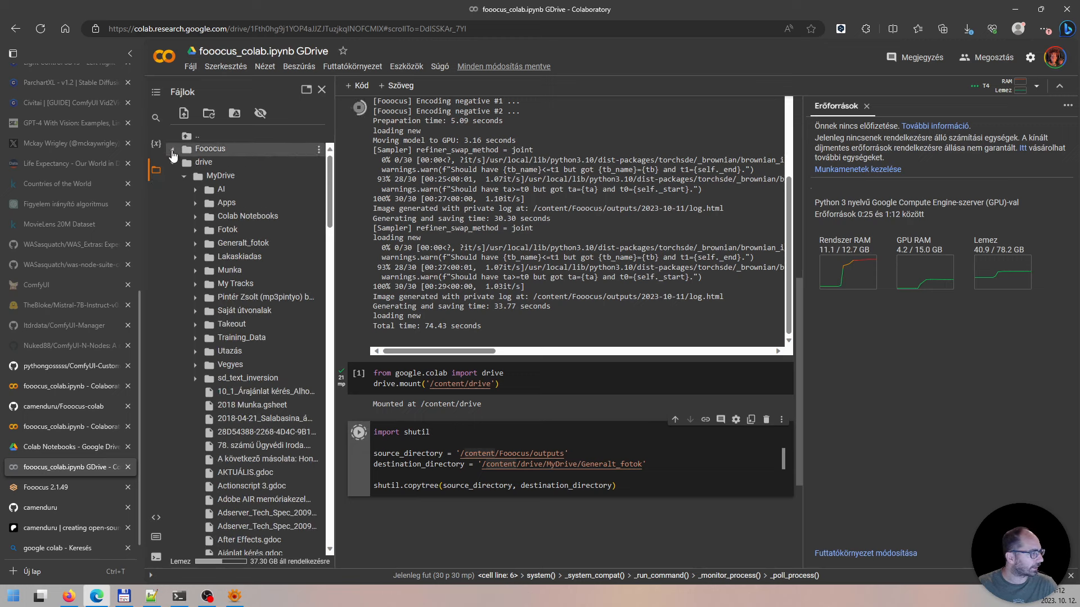
left_click(182, 164)
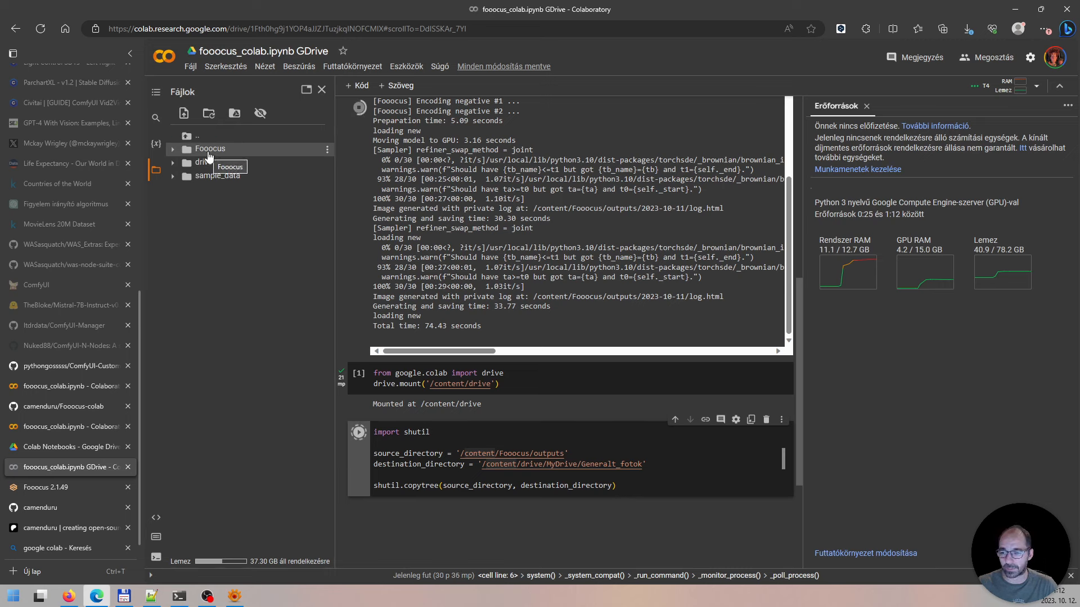
left_click(173, 150)
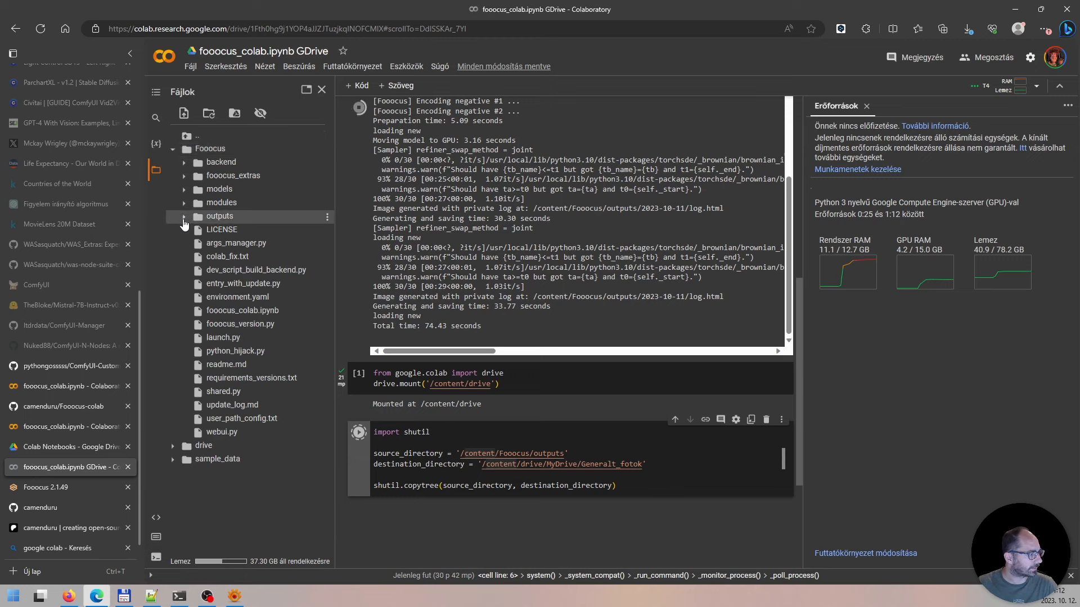
left_click(218, 220)
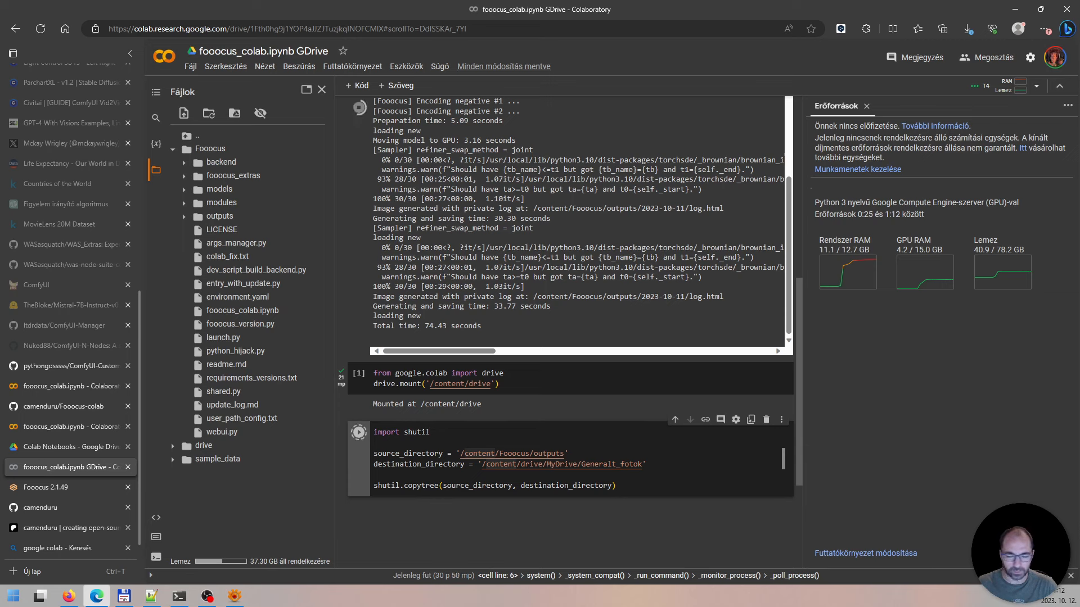
key("alt+Tab")
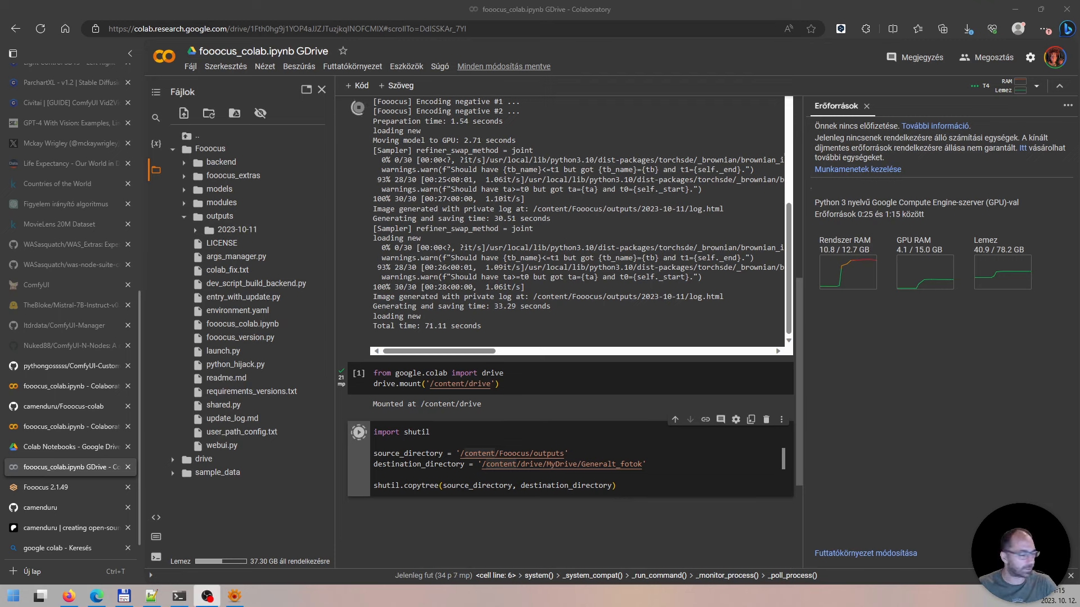
left_click(237, 231)
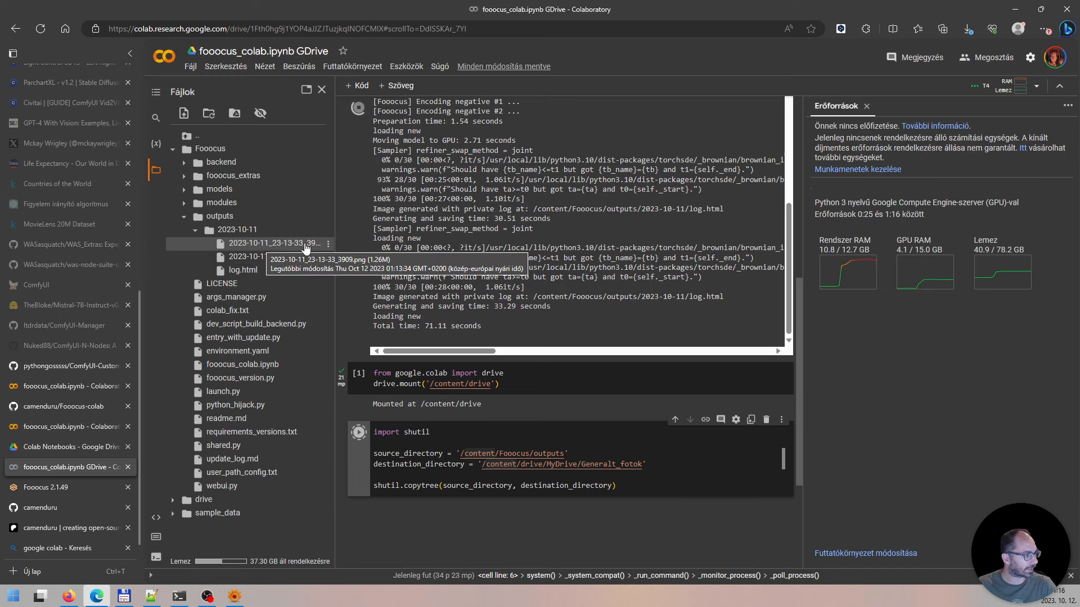
Step: Try downloading 2023-10-11_23-13-33_3909.png from the outputs folder and dismiss the download prompt and file options
right_click(269, 244)
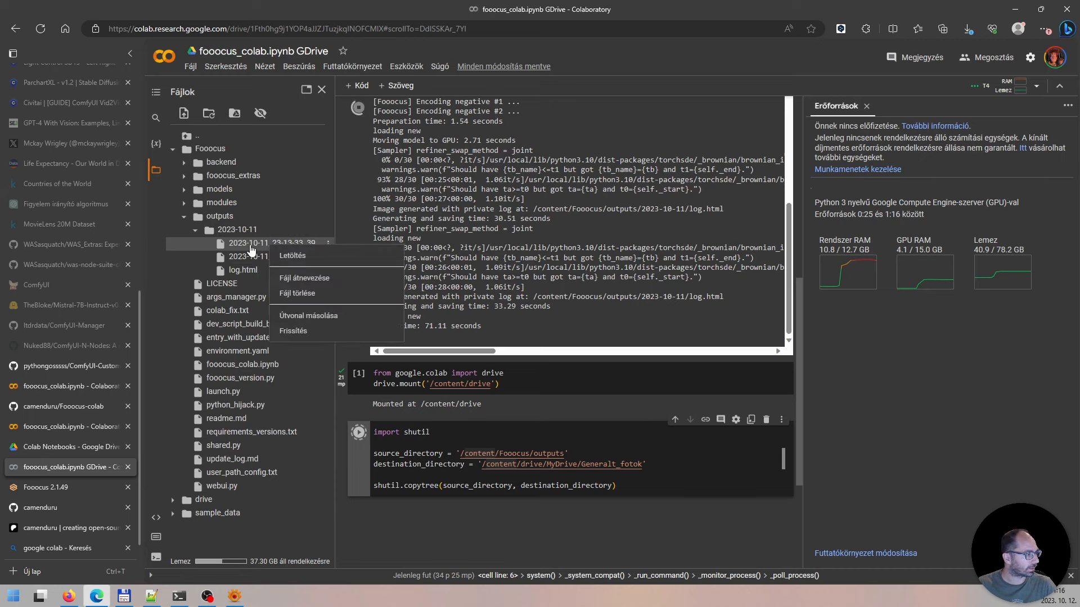
left_click(298, 258)
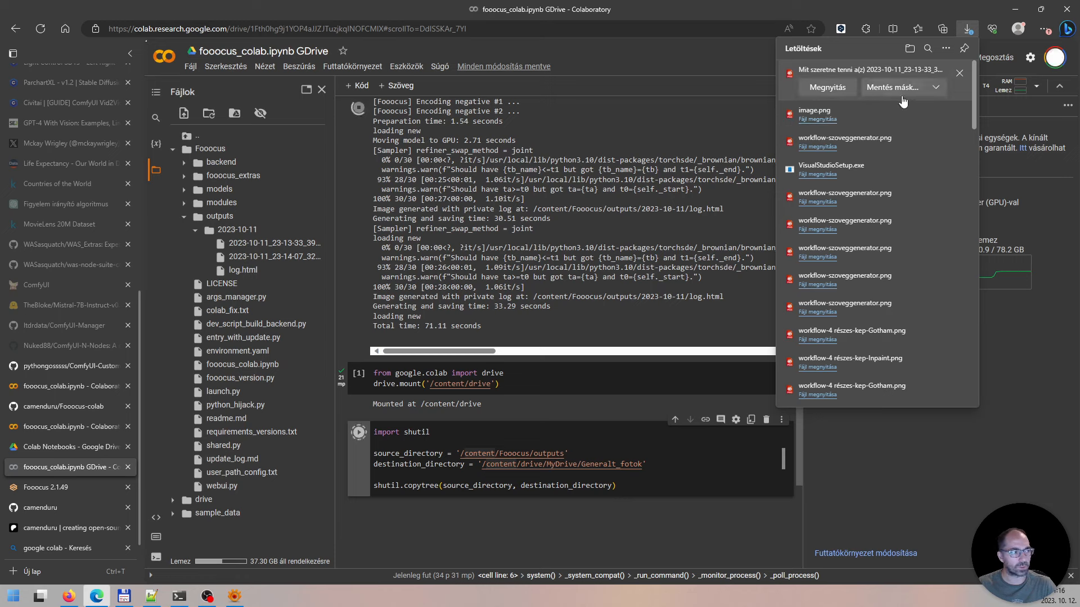
left_click(978, 452)
left_click(329, 244)
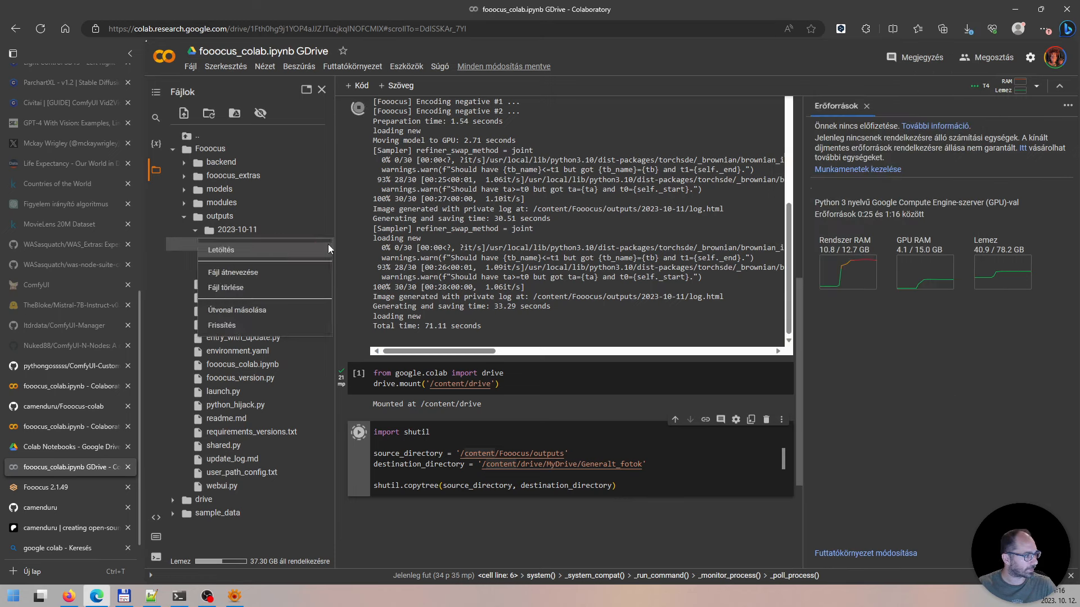
left_click(970, 391)
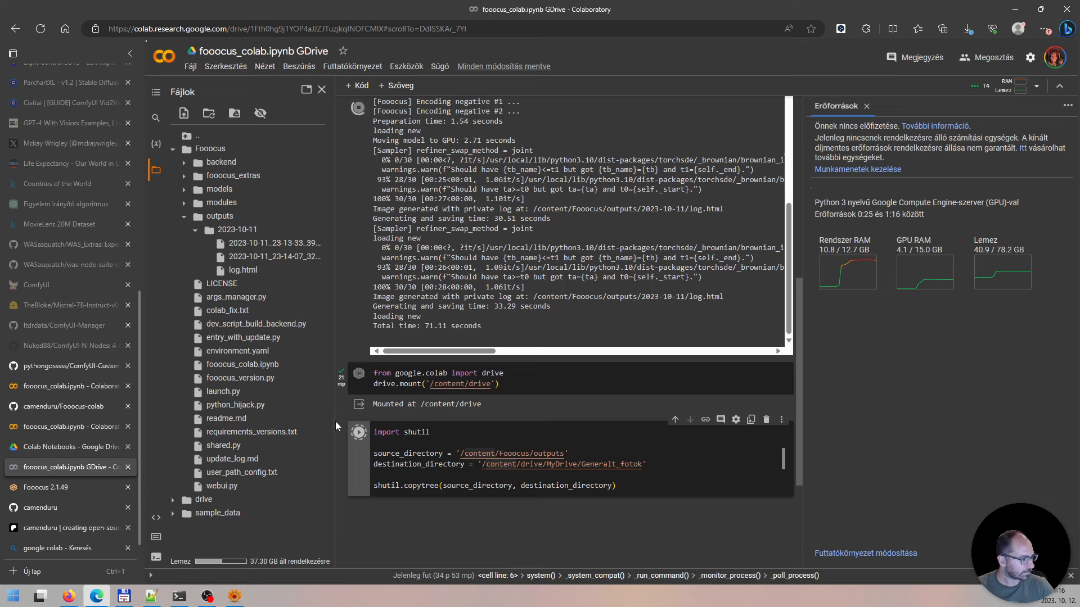
Step: Expand drive/MyDrive in the file tree and collapse the outputs/2023-10-11 folder
left_click(172, 502)
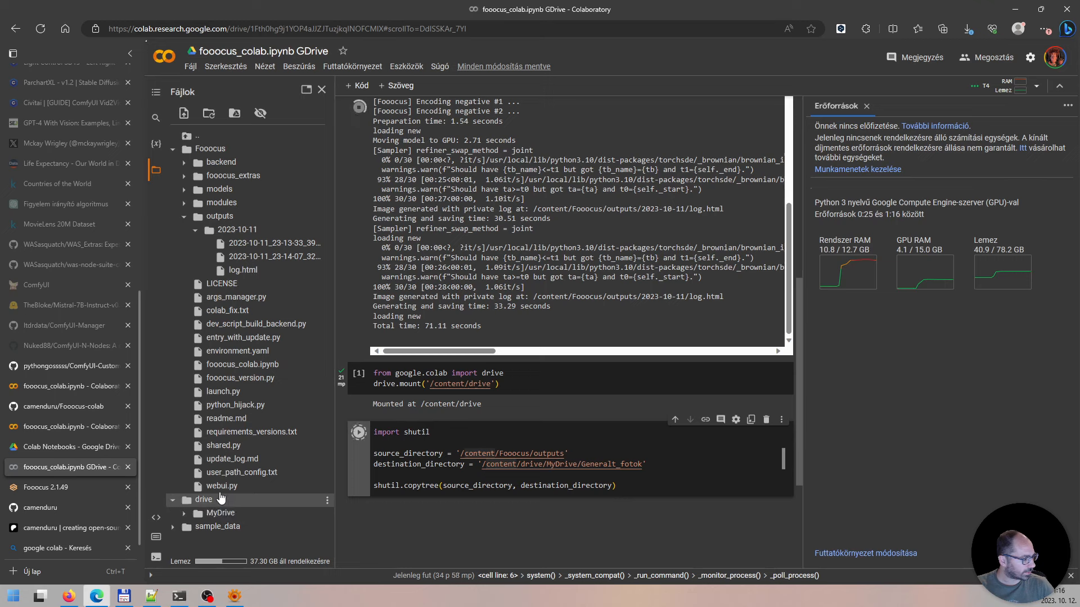
left_click(242, 514)
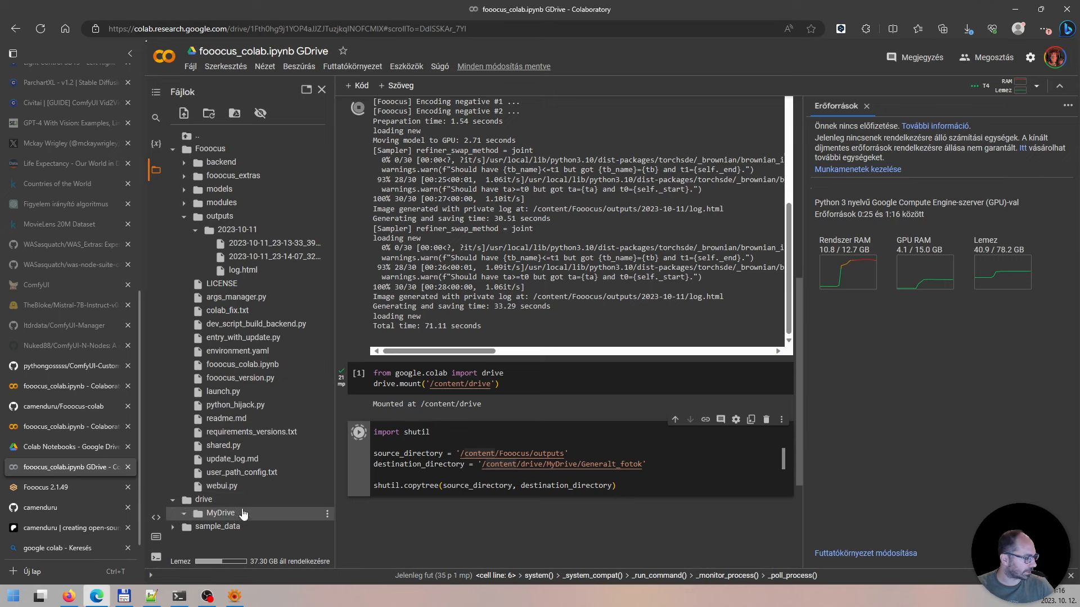
scroll(245, 466, "down", 1)
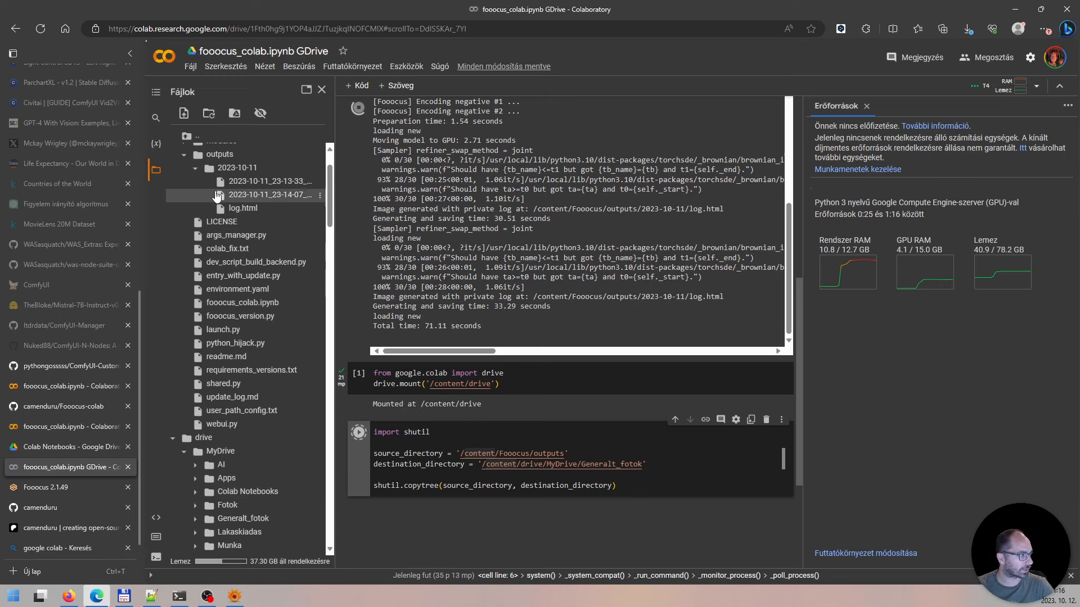
left_click(195, 168)
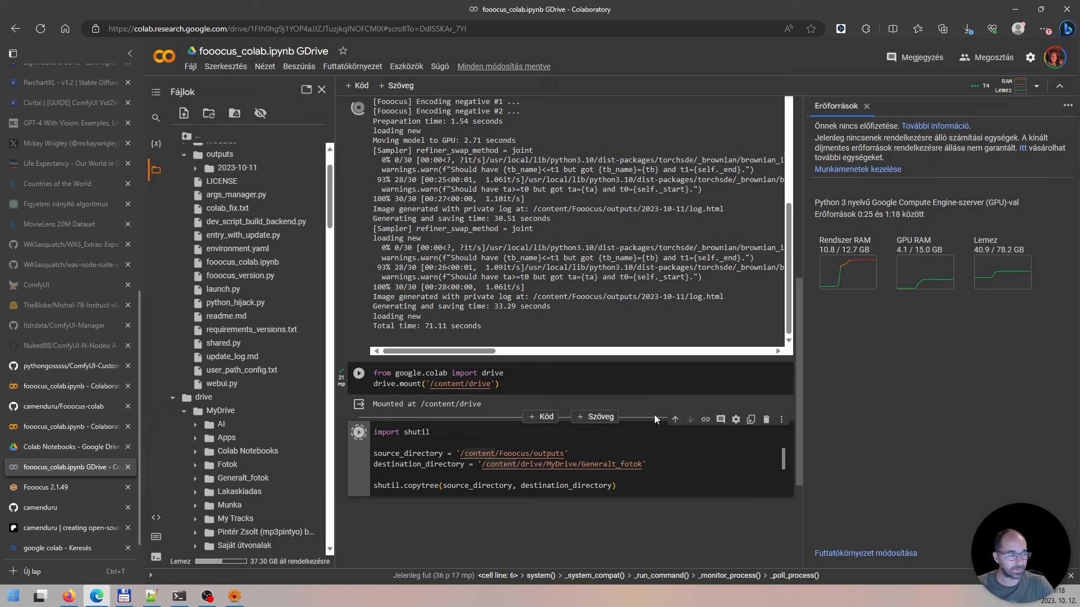
Step: Review the Fooocus setup cell and its output up to the public gradio link, and switch to the Fooocus 2.1.49 page
scroll(592, 246, "up", 5)
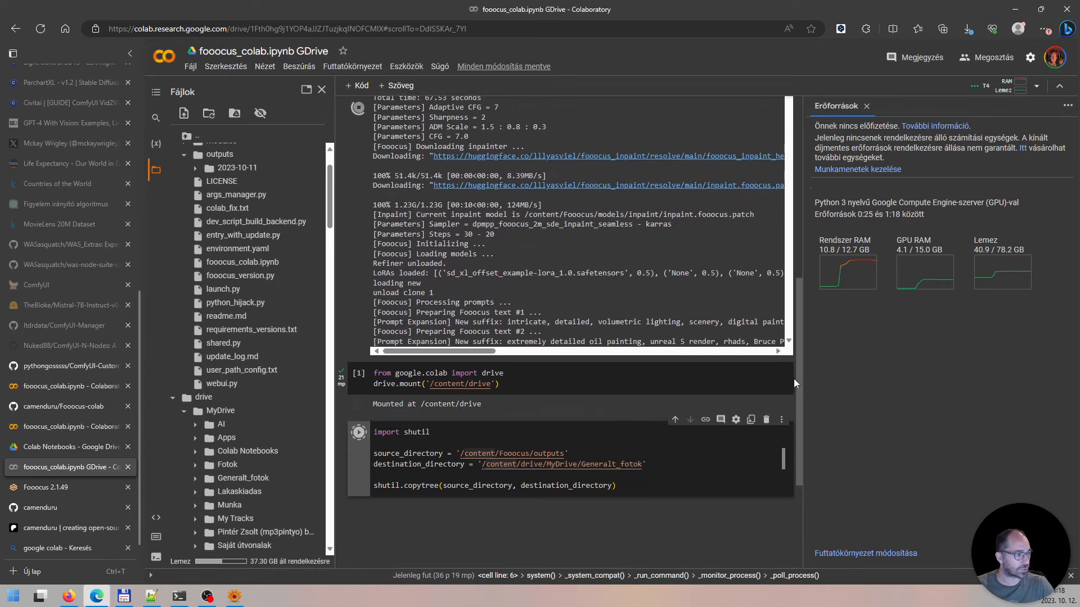
scroll(780, 226, "up", 5)
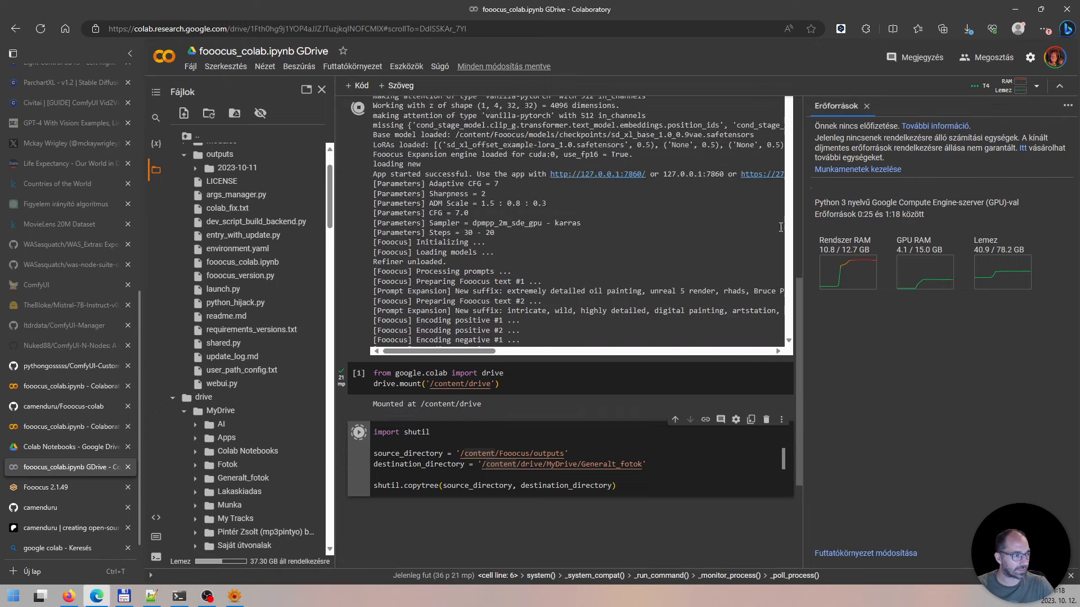
scroll(781, 227, "up", 10)
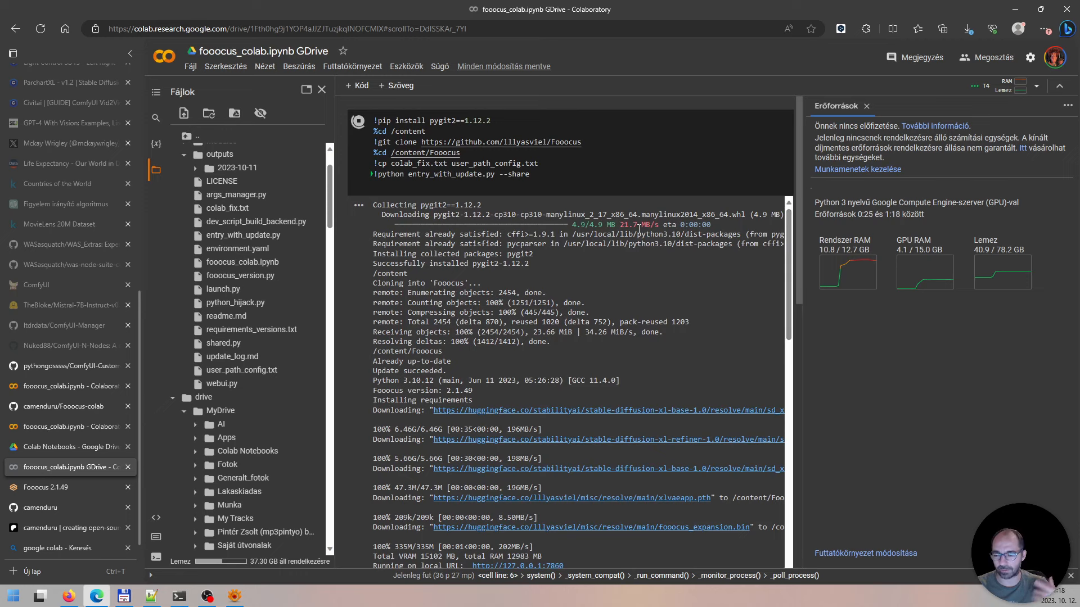
scroll(664, 340, "down", 5)
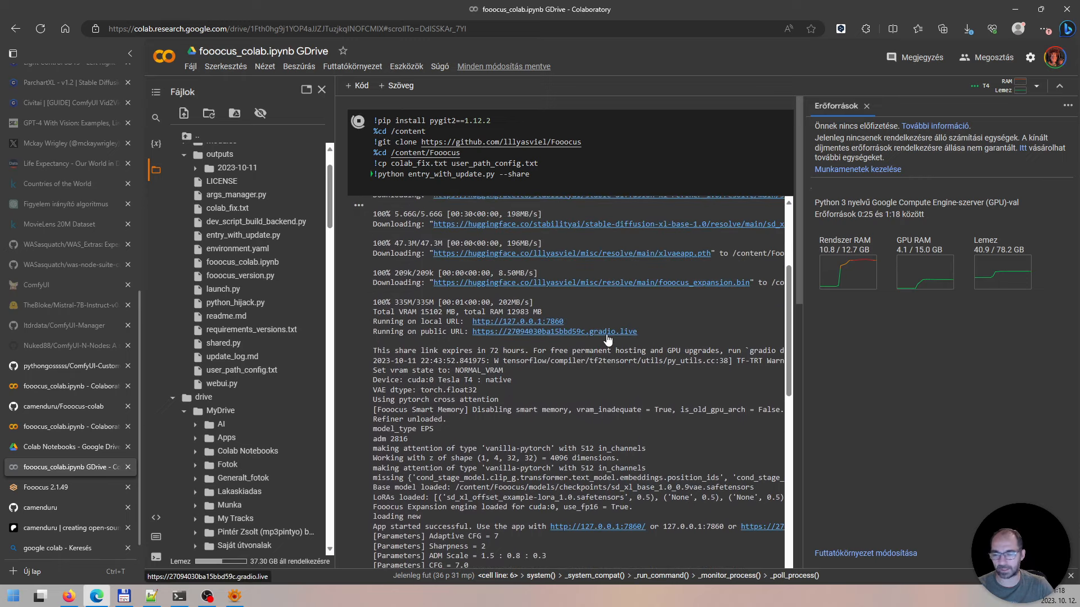
left_click(64, 487)
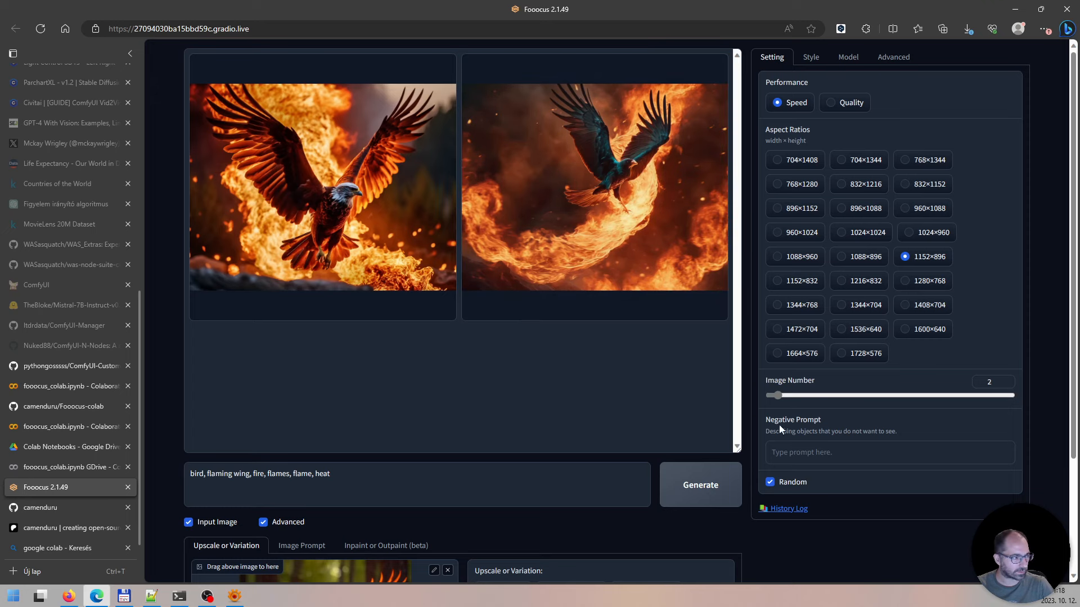
Step: Remove the uploaded input image, turn off Input Image with Advanced kept on, and set Performance to Quality
scroll(539, 410, "down", 1)
left_click(298, 446)
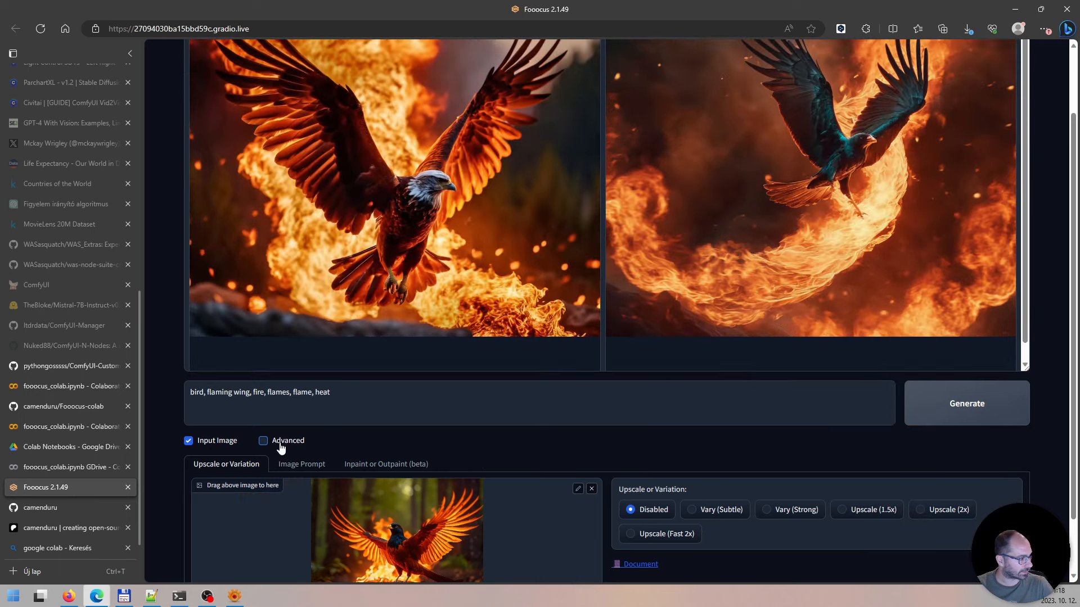
left_click(592, 489)
left_click(212, 446)
left_click(265, 522)
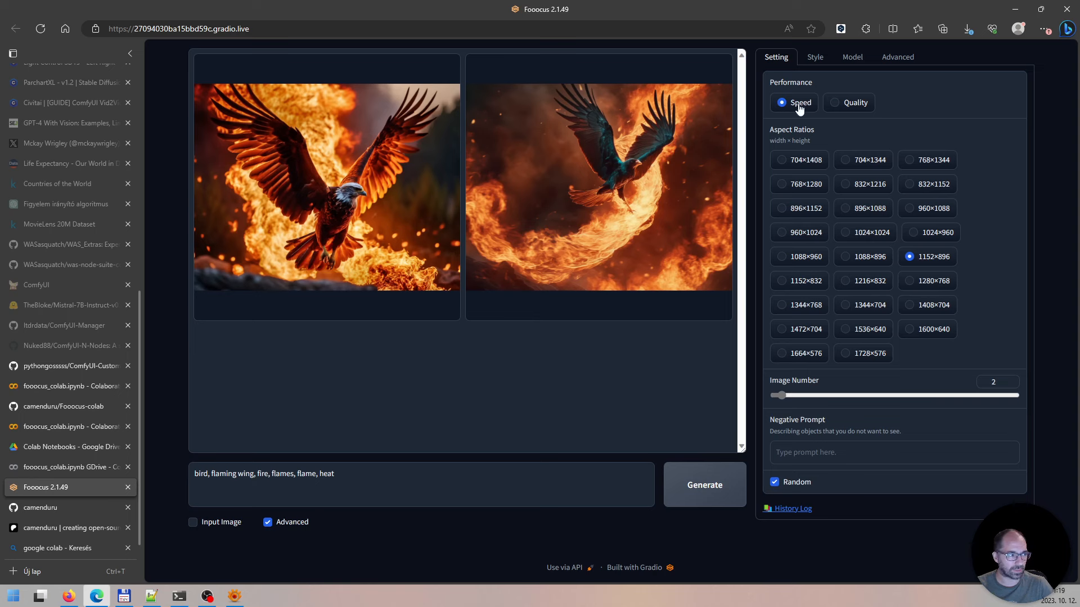
left_click(850, 107)
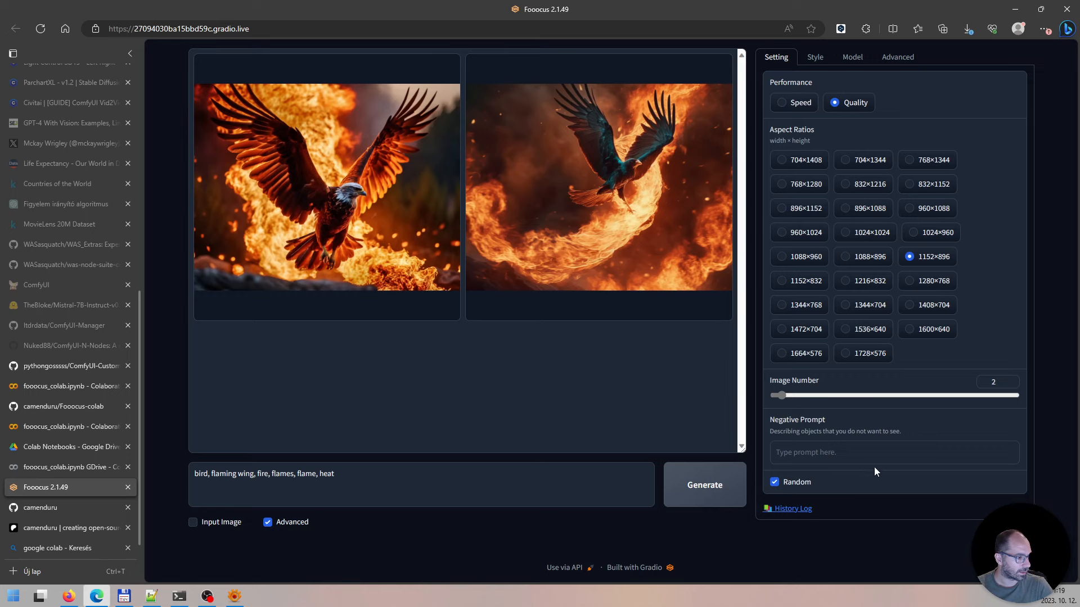
Step: Try replacing the Fooocus V2 and Default (Slightly Cinematic) styles with Artstyle Art Deco, and restore the original two styles
left_click(816, 57)
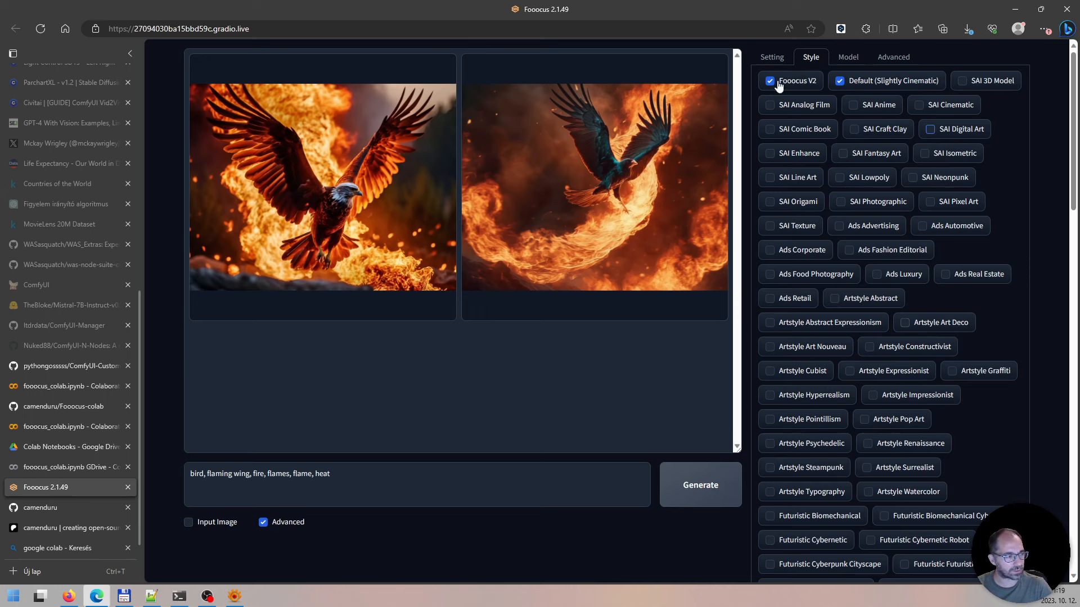
left_click(870, 86)
left_click(793, 85)
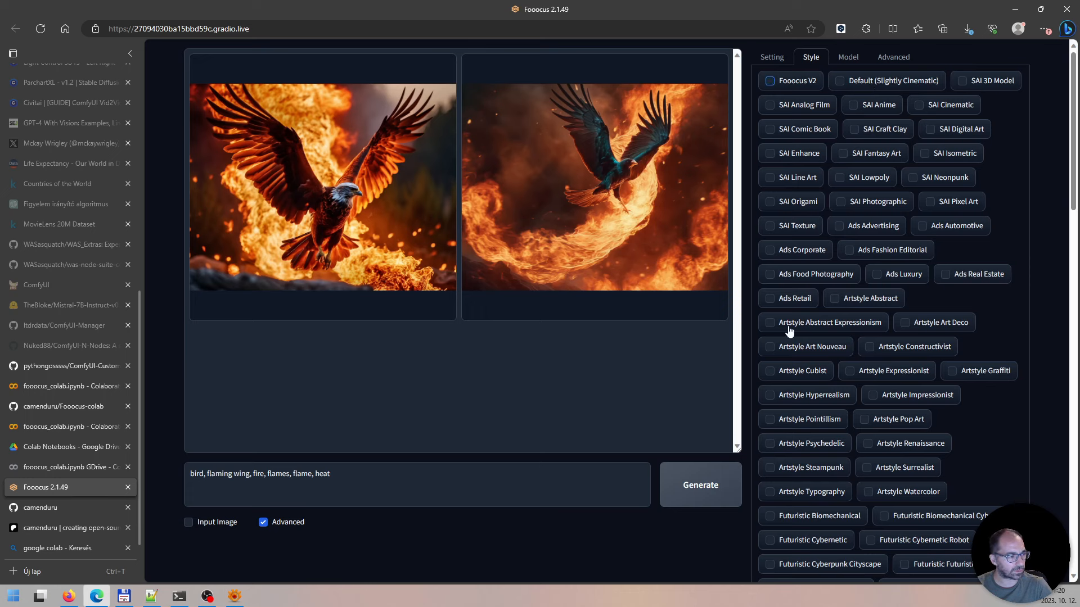
left_click(952, 328)
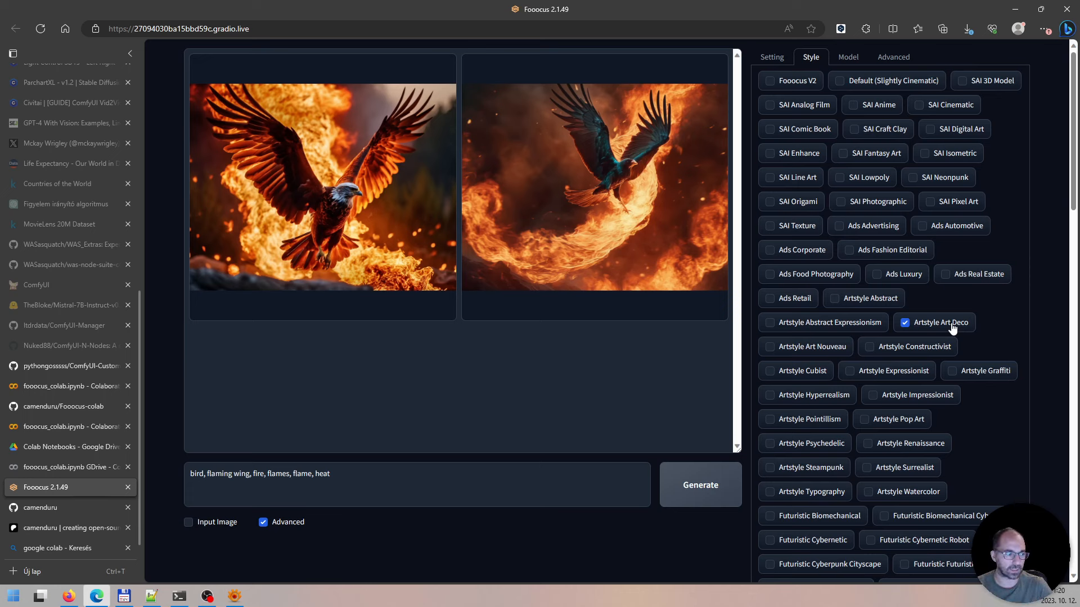
left_click(952, 327)
left_click(810, 87)
left_click(897, 87)
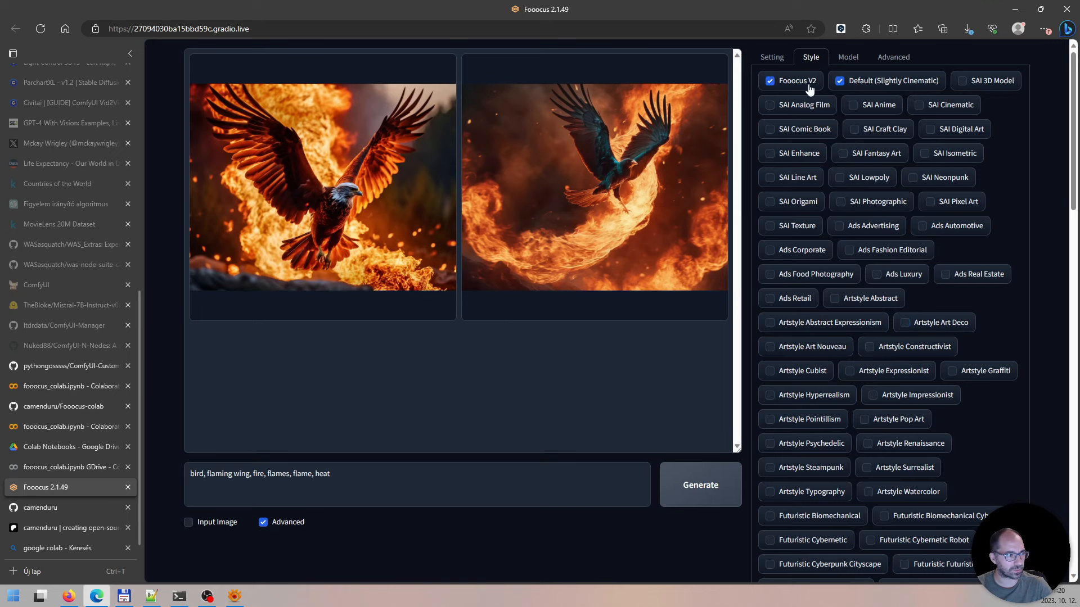
Step: Examine the available SDXL base models in the model settings and keep the sd_xl_base_1.0_0.9vae model selected
left_click(848, 57)
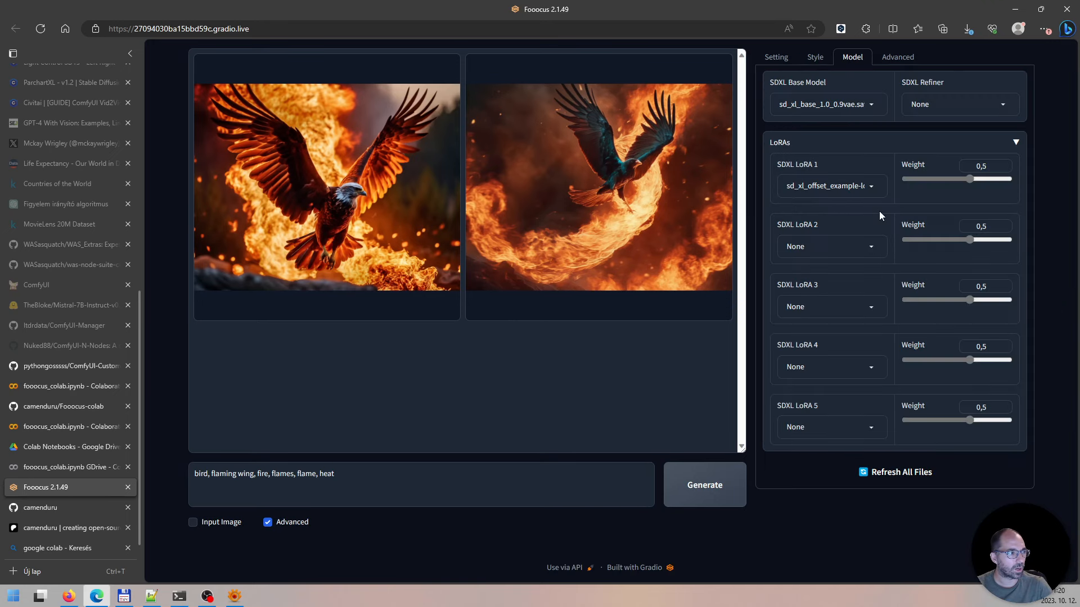
left_click(872, 106)
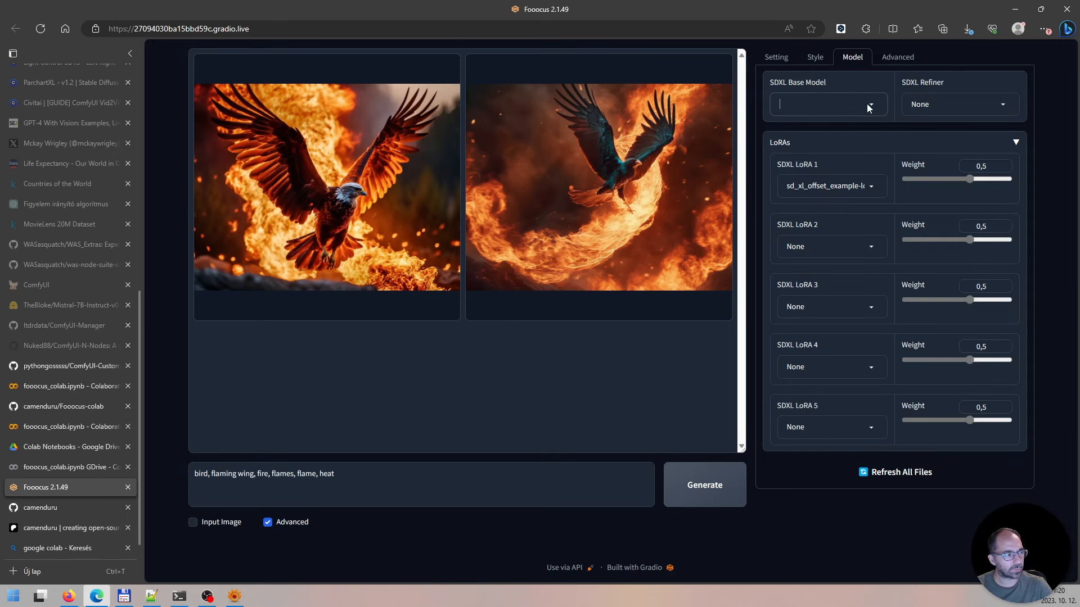
left_click(832, 128)
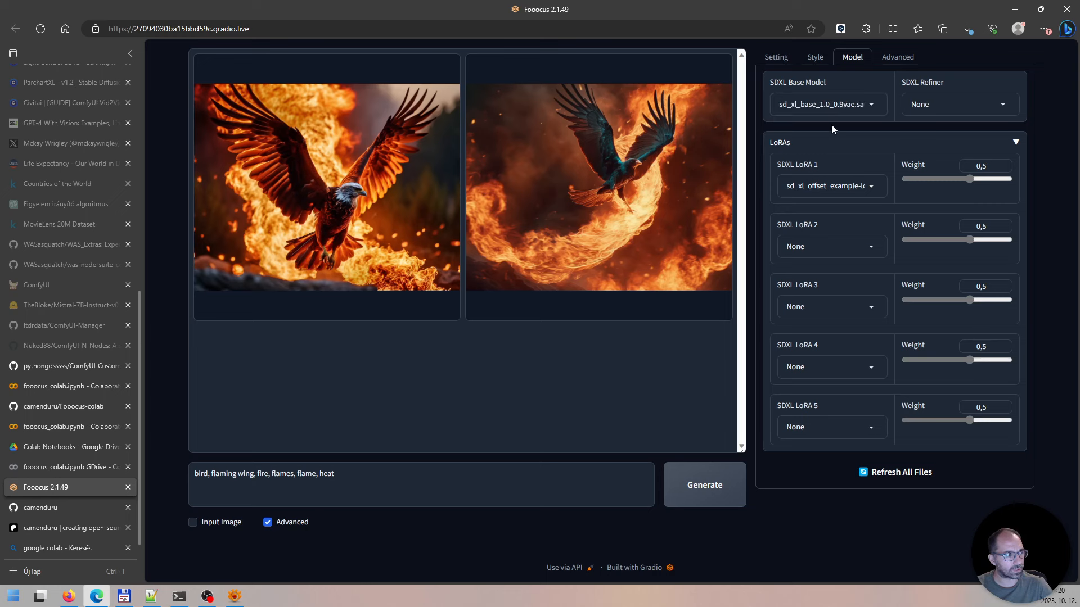
left_click(872, 105)
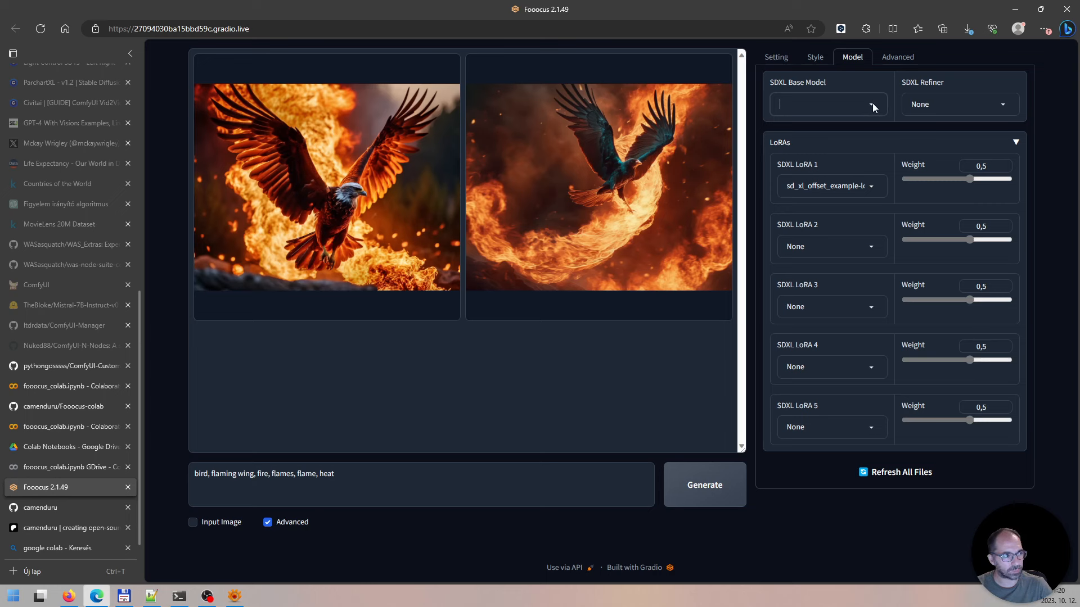
left_click(874, 129)
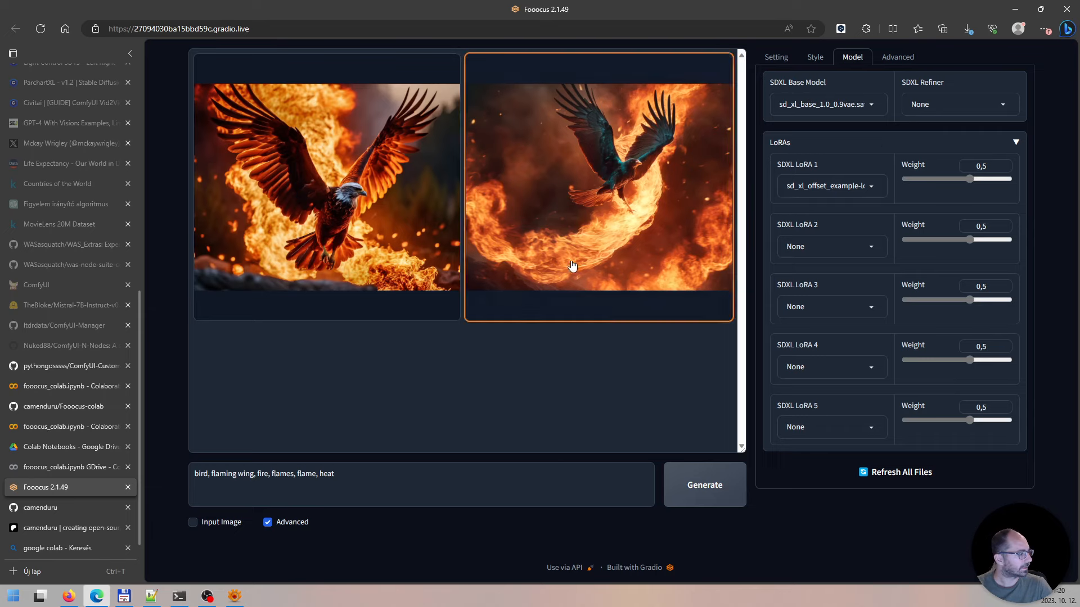
Step: Switch to the fooocus_colab.ipynb GDrive notebook and expand Fooocus/models/checkpoints in the file tree
left_click(43, 473)
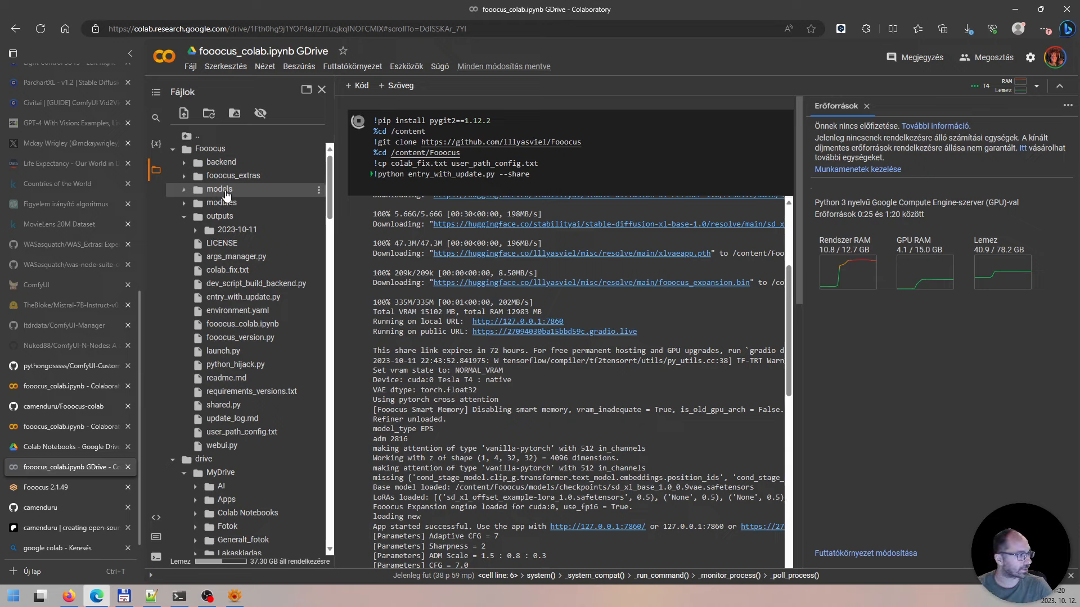
left_click(198, 191)
left_click(227, 205)
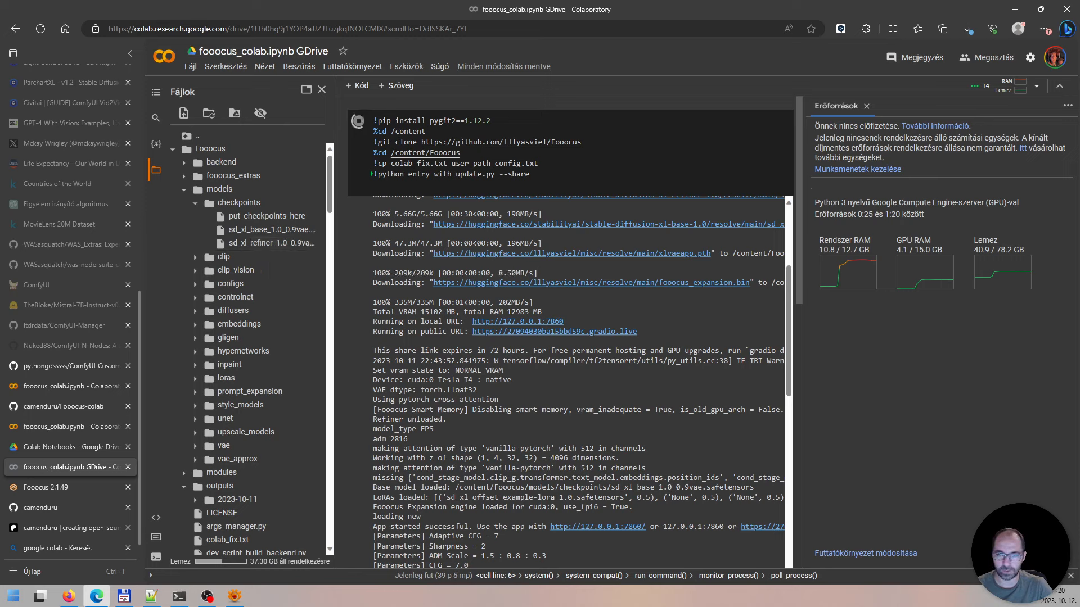
Step: Open civitai.com in a new browser tab and go to its Models listing
left_click(47, 577)
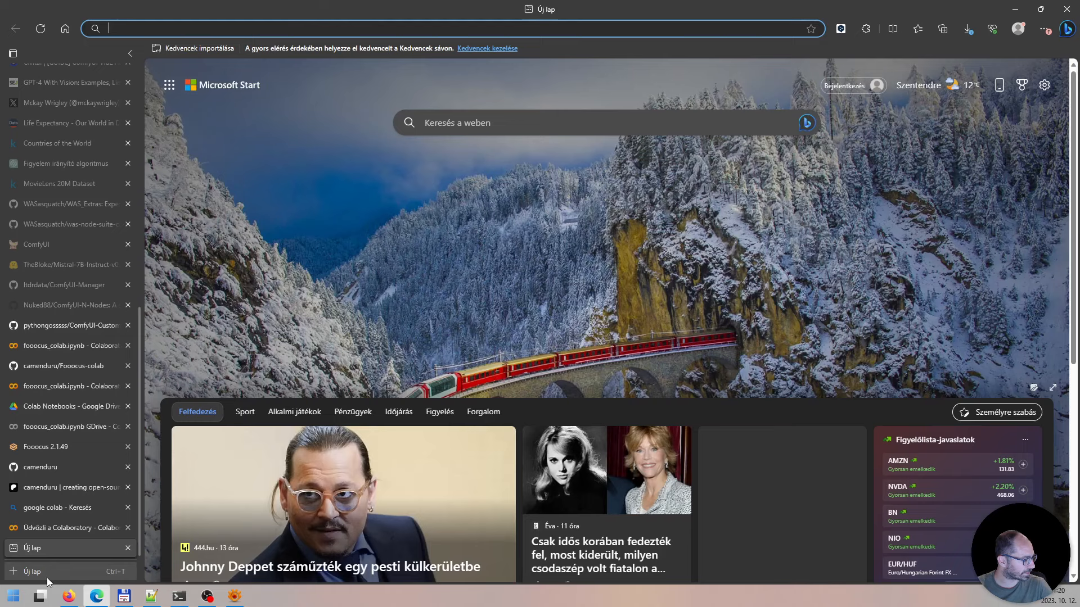
type("civitai.com")
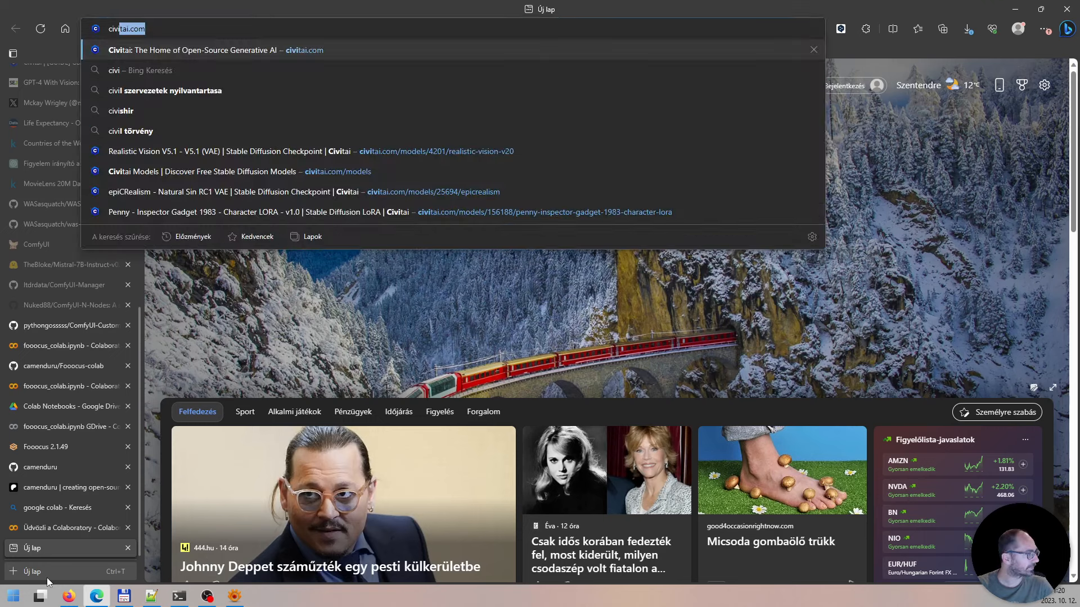
key("Return")
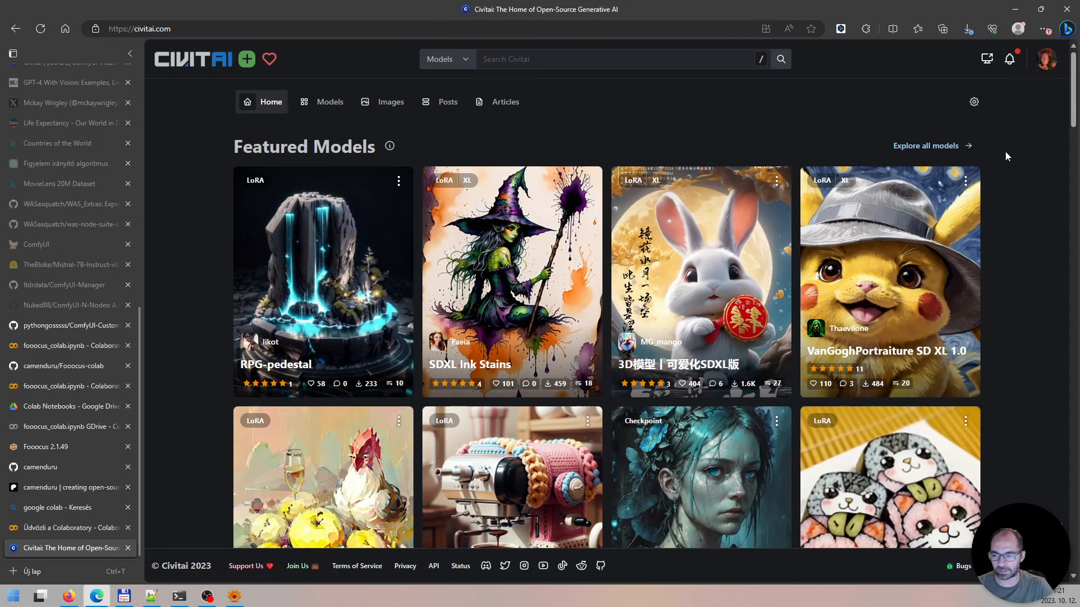
left_click(330, 107)
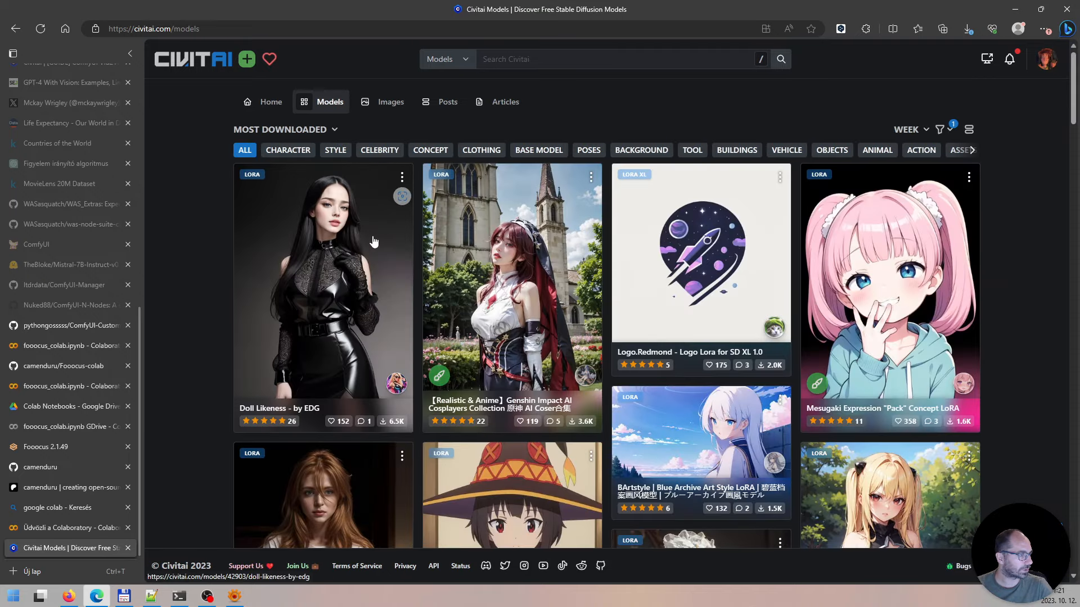
Step: Filter the models by the Checkpoint type instead of LoRA
left_click(949, 131)
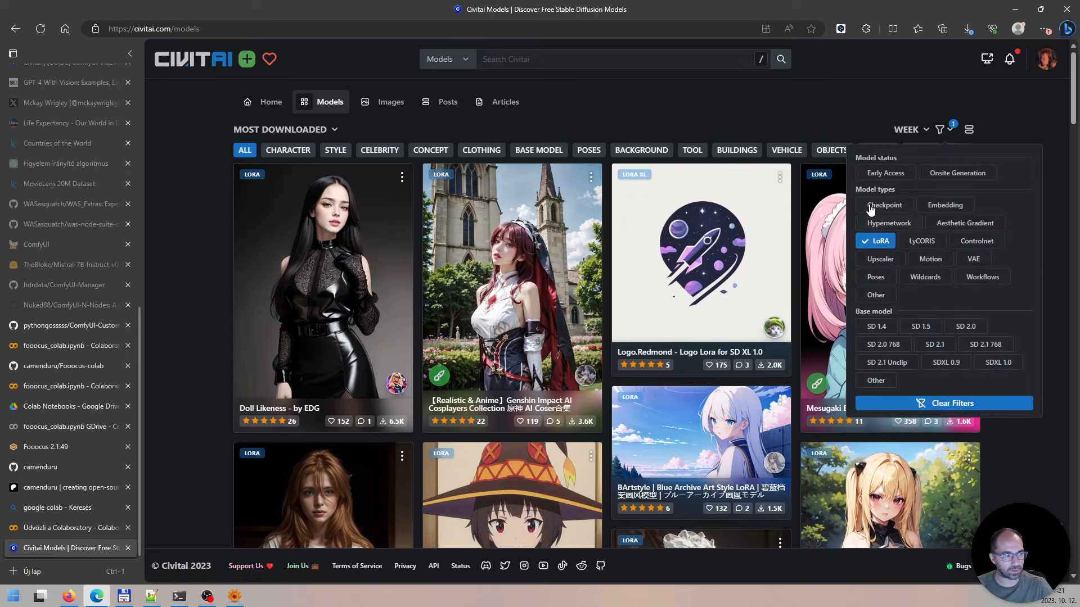
left_click(889, 208)
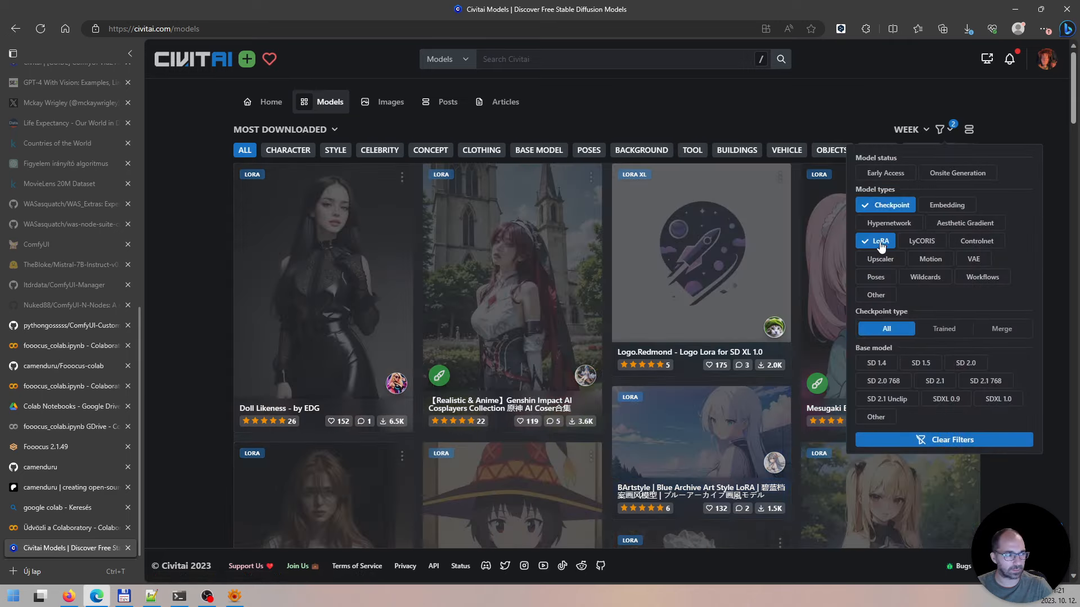
left_click(880, 243)
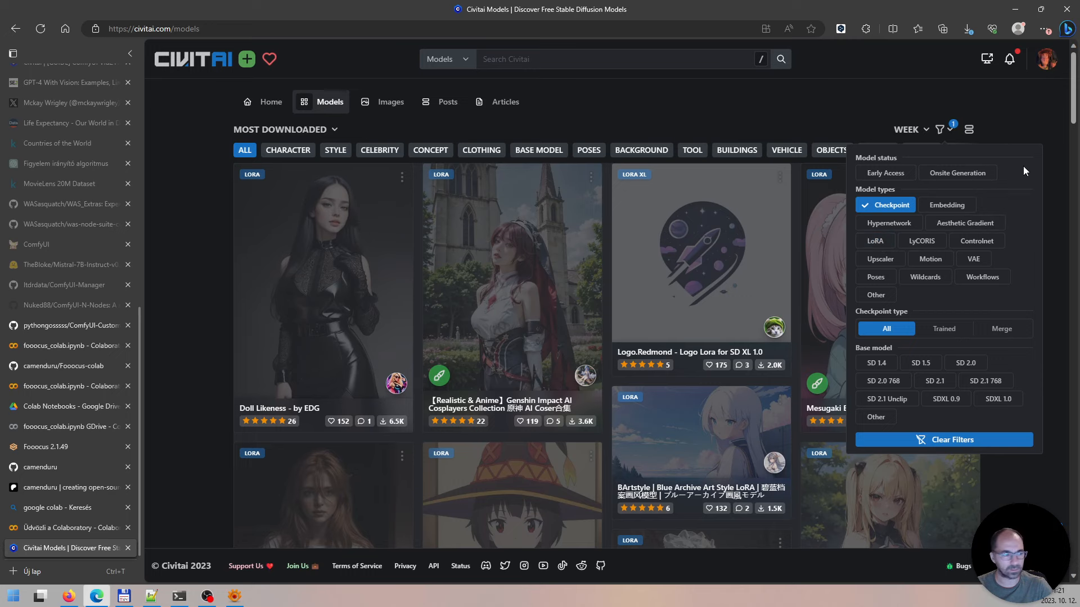
left_click(1036, 118)
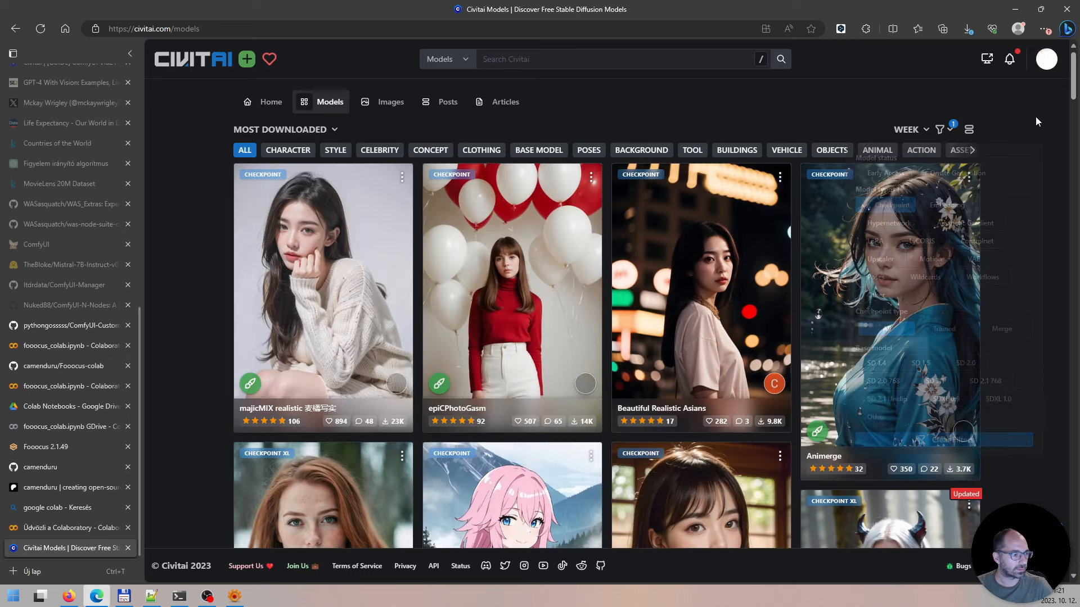
Step: Open the aReel_dArt checkpoint page, look through its sample images, and download the 1.99 GB Model SafeTensor file
left_click(569, 401)
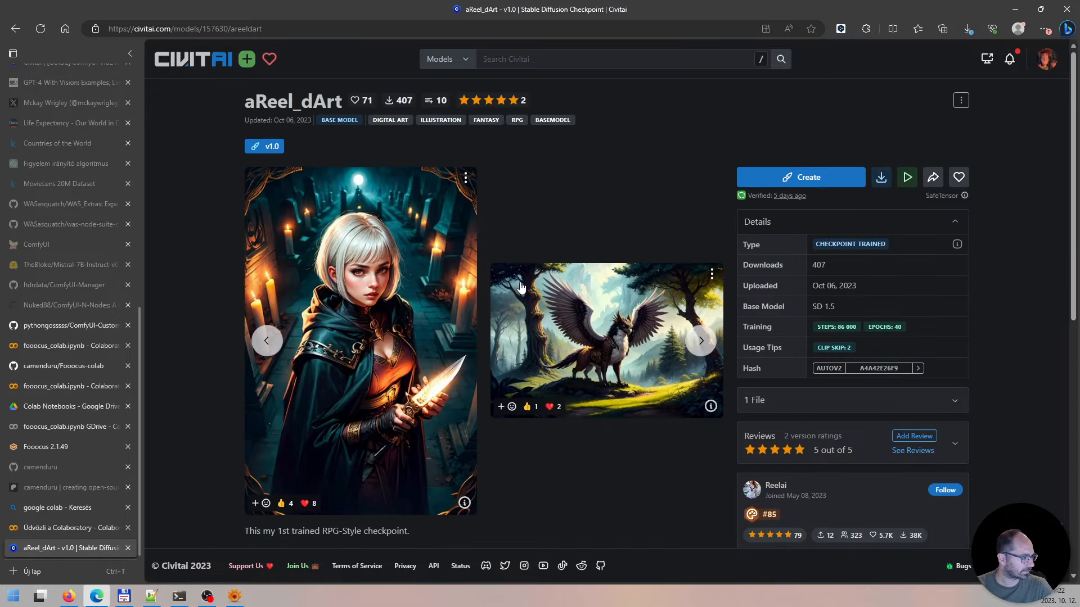
left_click(701, 340)
left_click(700, 340)
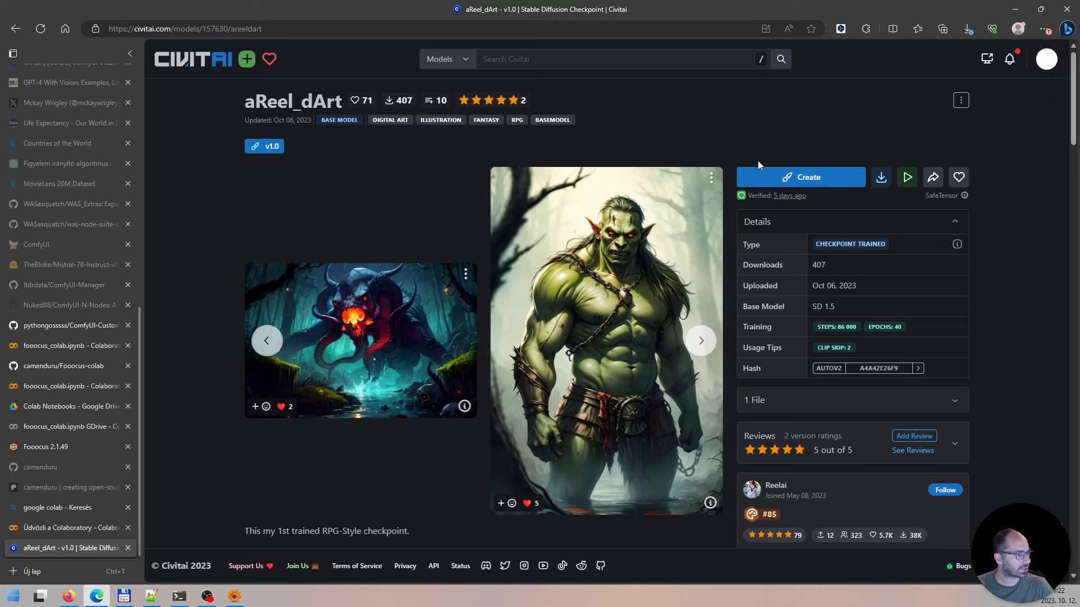
left_click(882, 179)
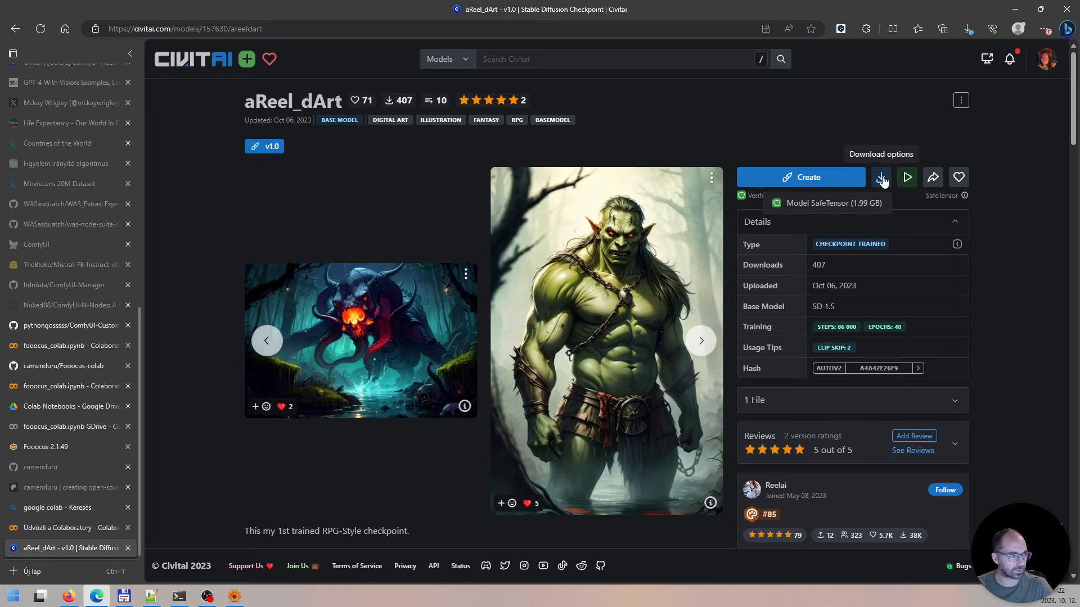
left_click(837, 204)
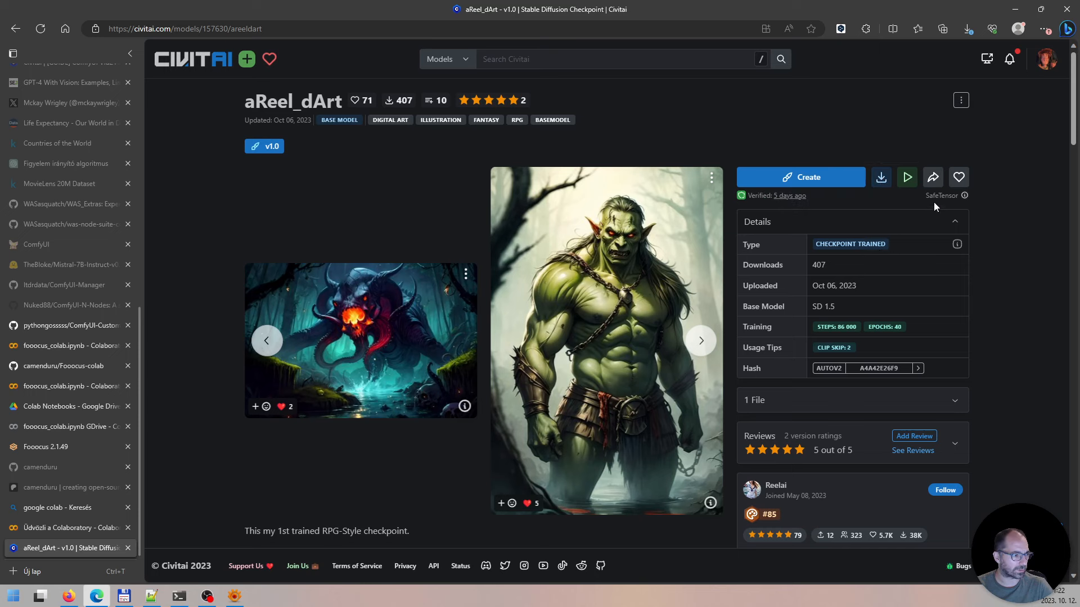
Step: Download the aReel_dArt checkpoint and upload areelDart_v10.safetensors into models/checkpoints of the fooocus_colab.ipynb GDrive notebook
left_click(882, 178)
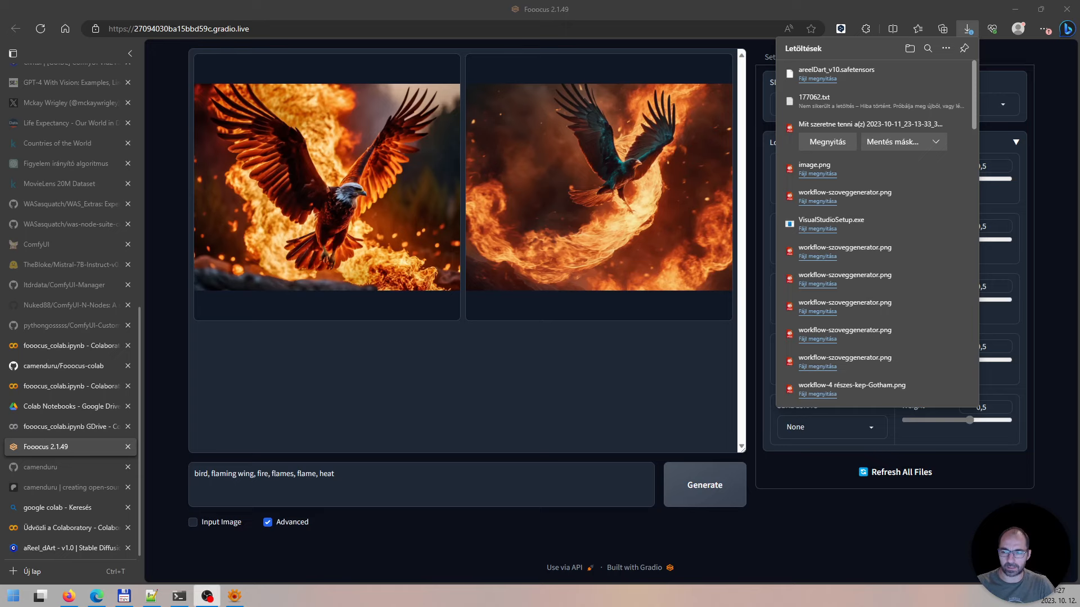
left_click(40, 427)
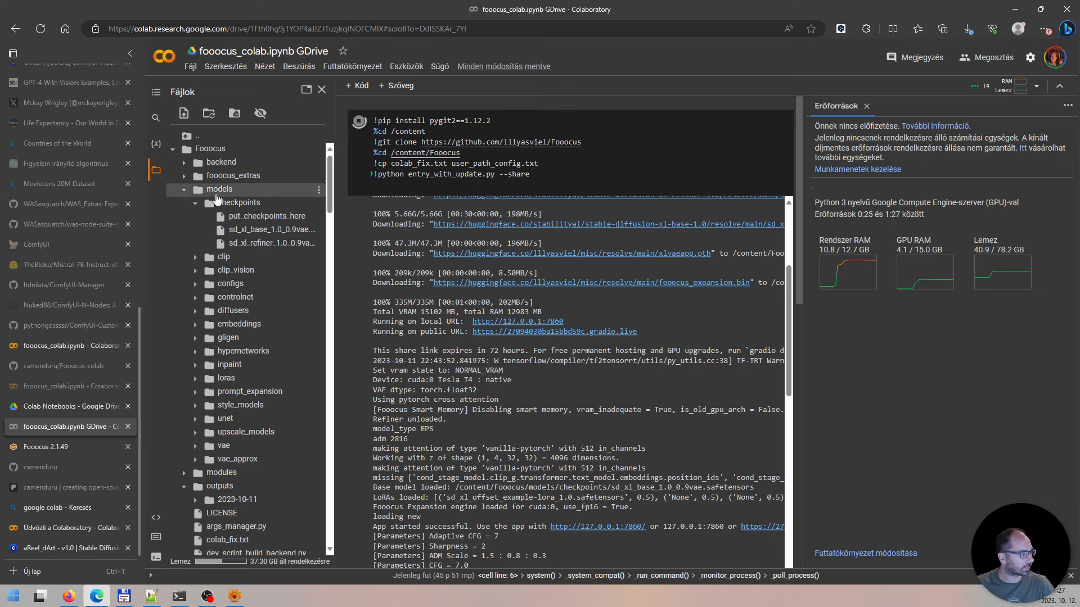
left_click(253, 206)
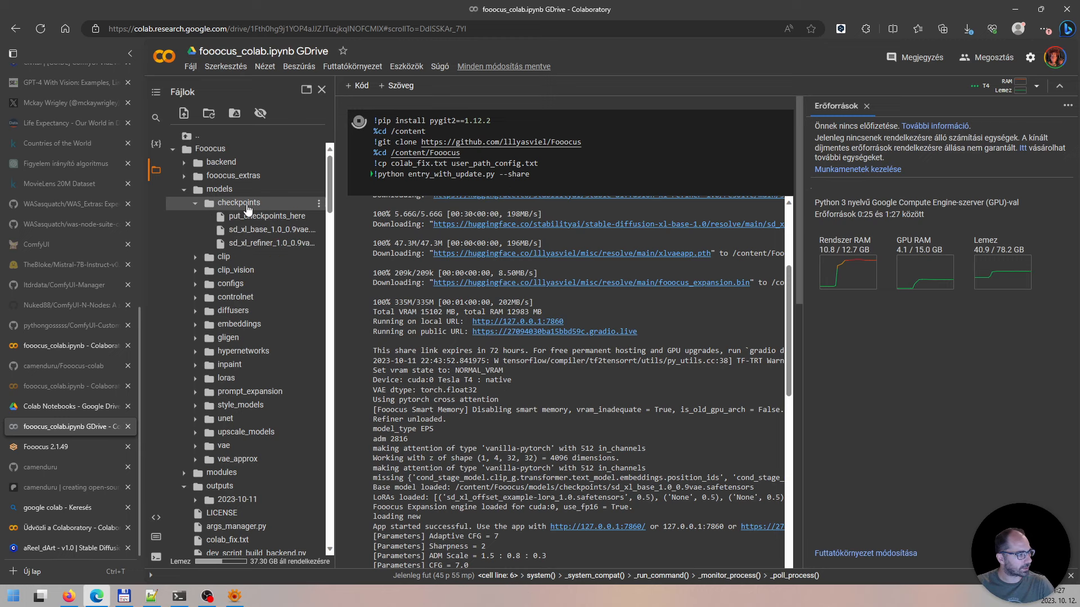
left_click(319, 204)
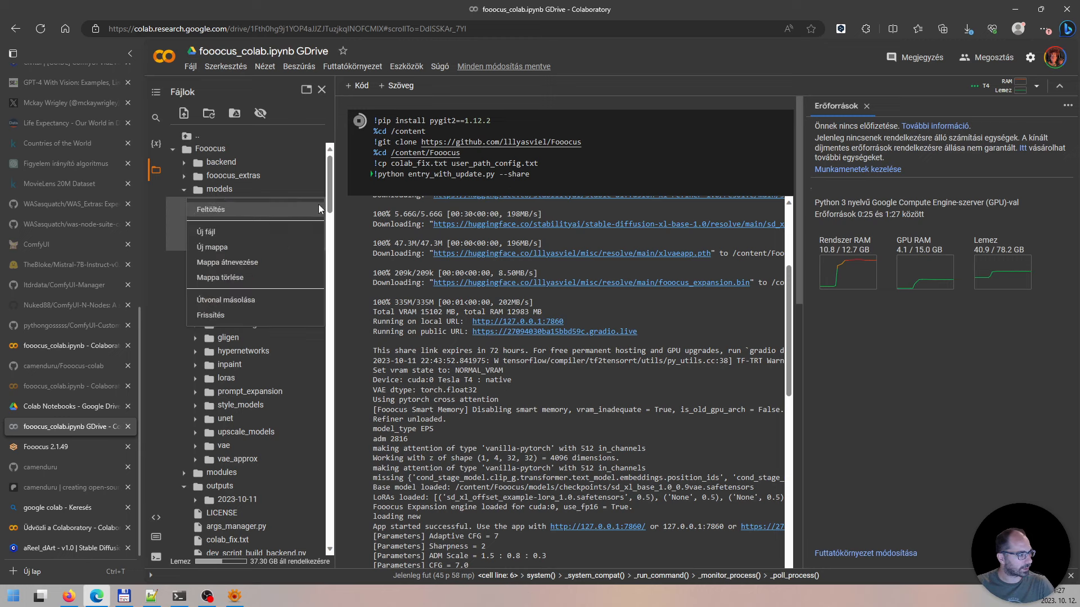
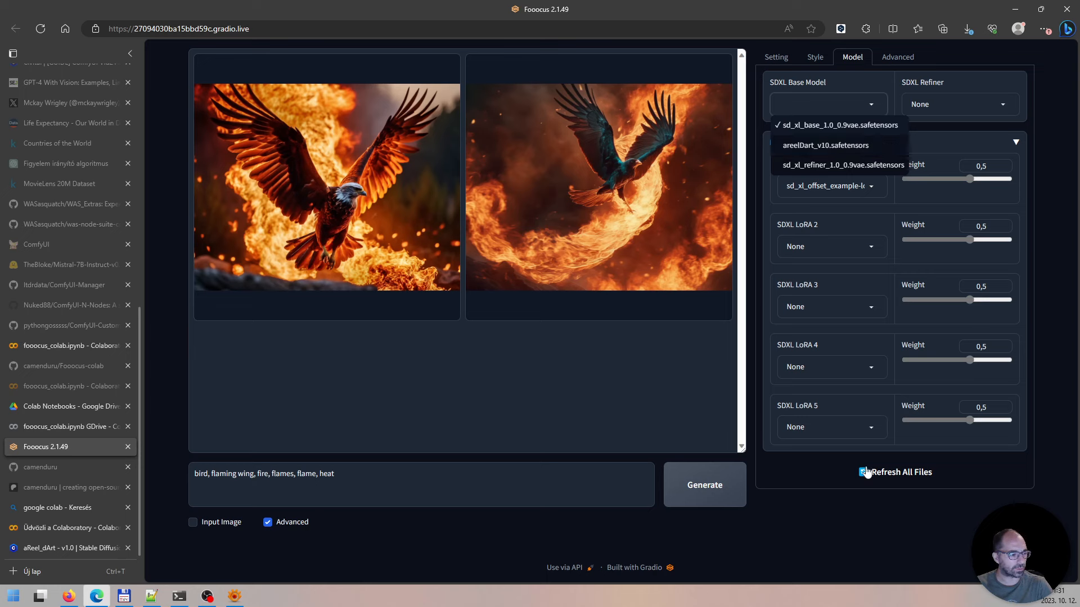
Step: Set the SDXL Base Model to areelDart_v10.safetensors in Fooocus and check the selection in the model list
left_click(832, 145)
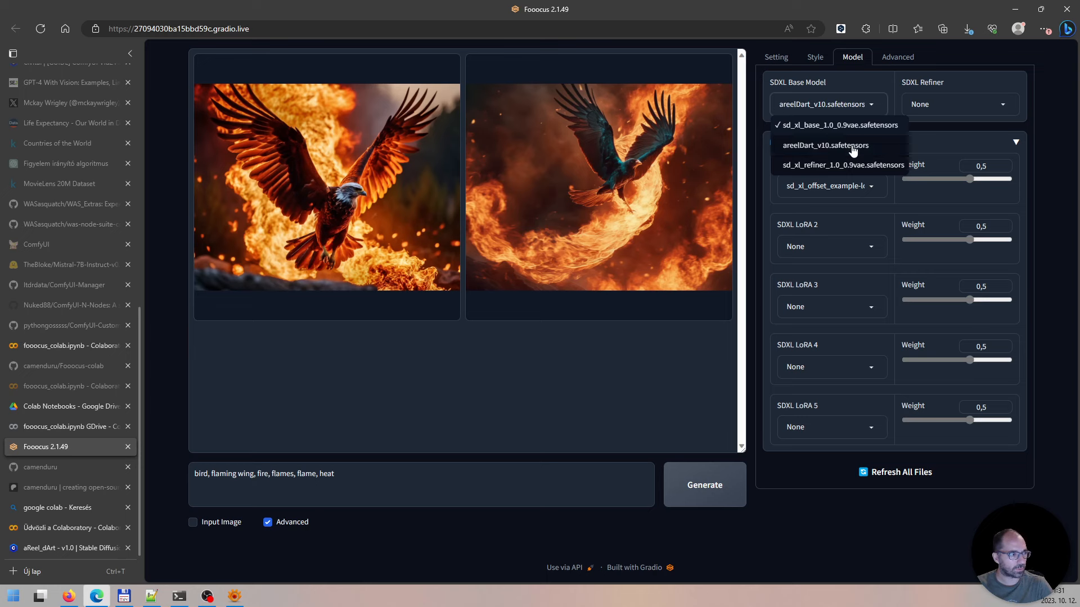
left_click(871, 104)
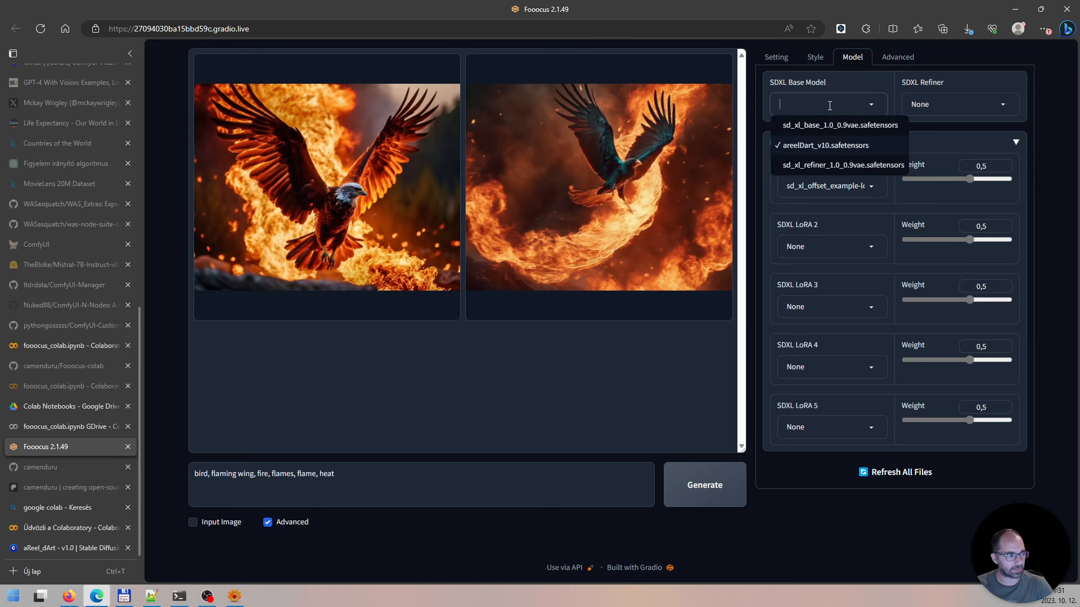
left_click(884, 88)
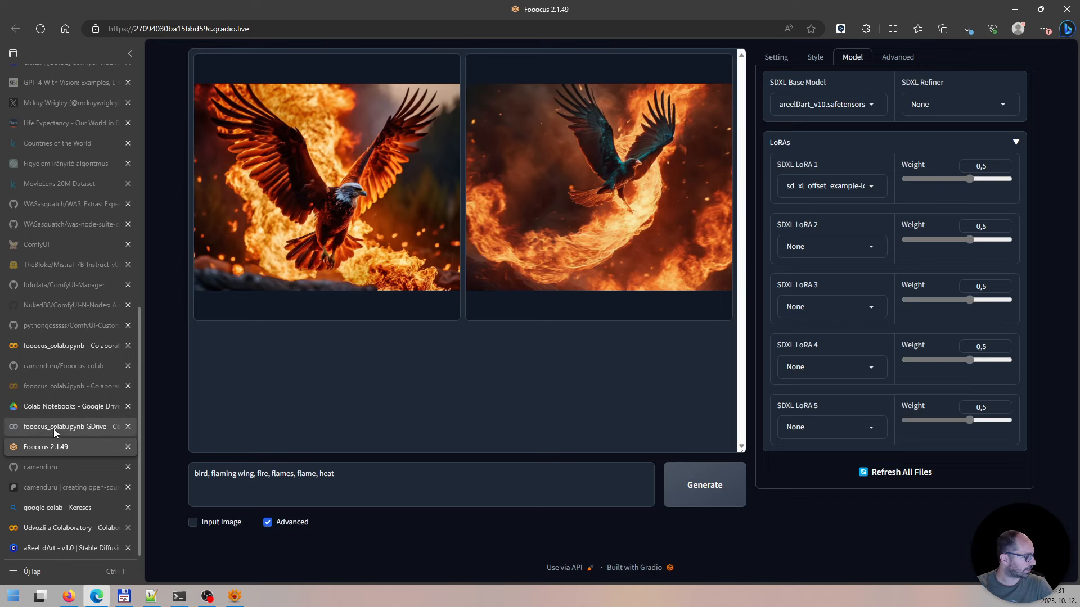
Step: Check which base model is listed in the aReel_dArt checkpoint's details on Civitai
left_click(53, 549)
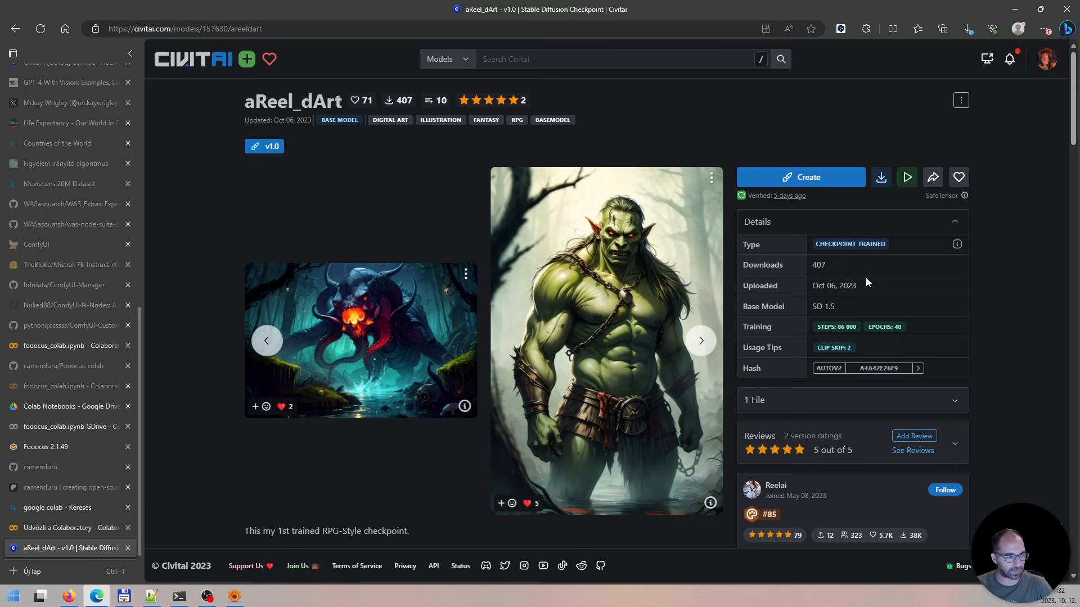
left_click_drag(741, 308, 869, 304)
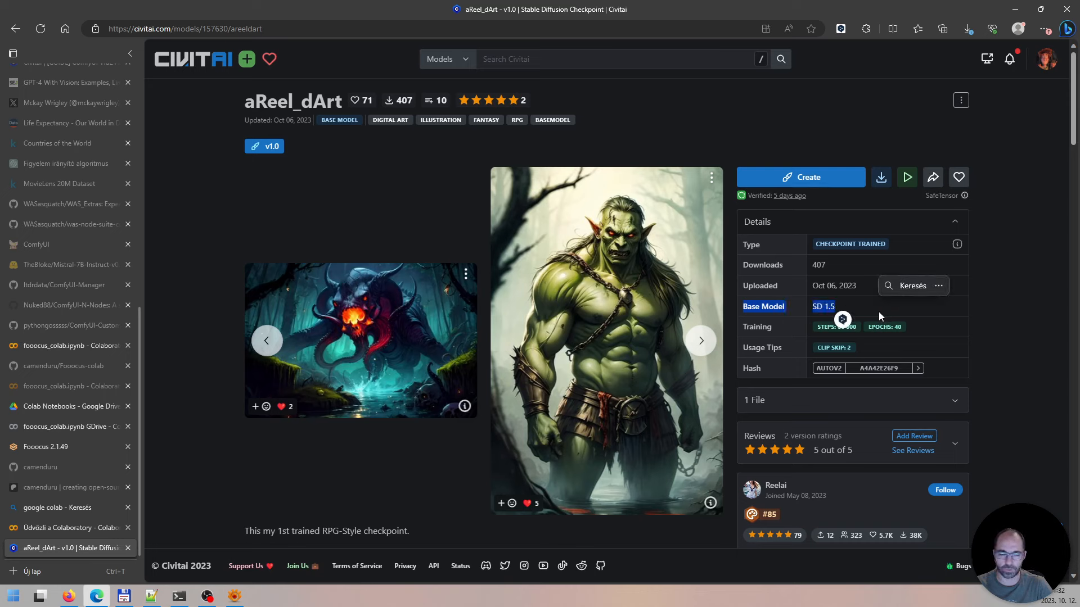
left_click(869, 307)
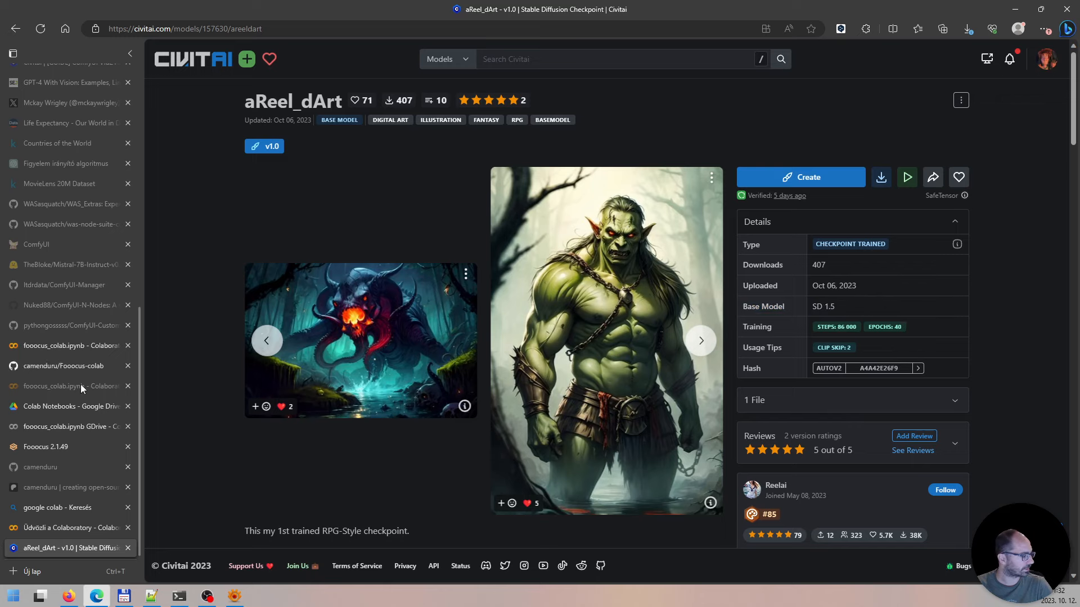
Step: Switch back to Fooocus and set SDXL LoRA 1 to None
left_click(51, 447)
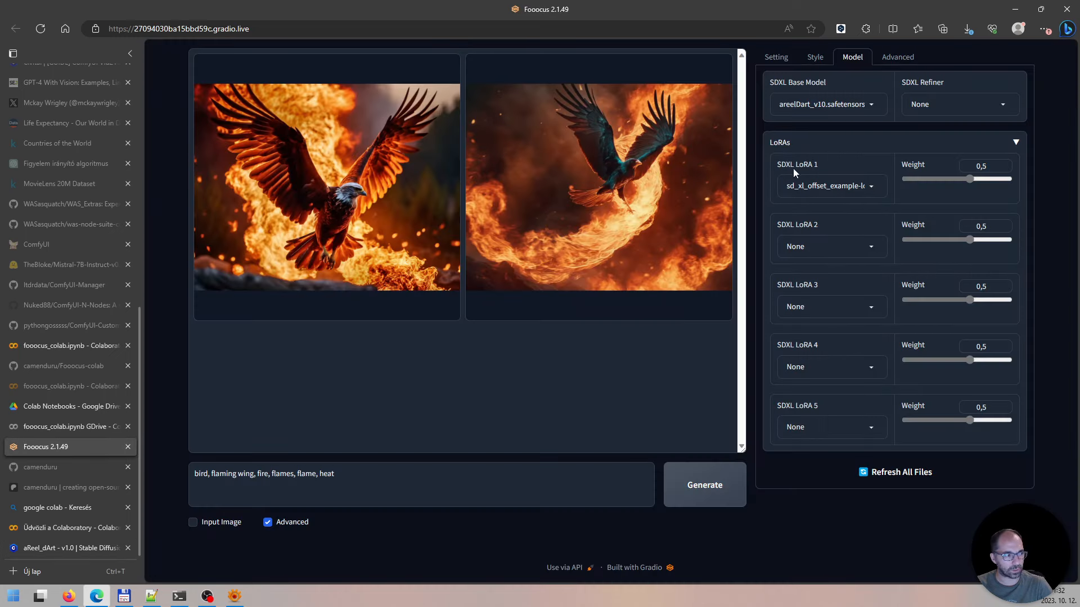
left_click(871, 187)
left_click(815, 208)
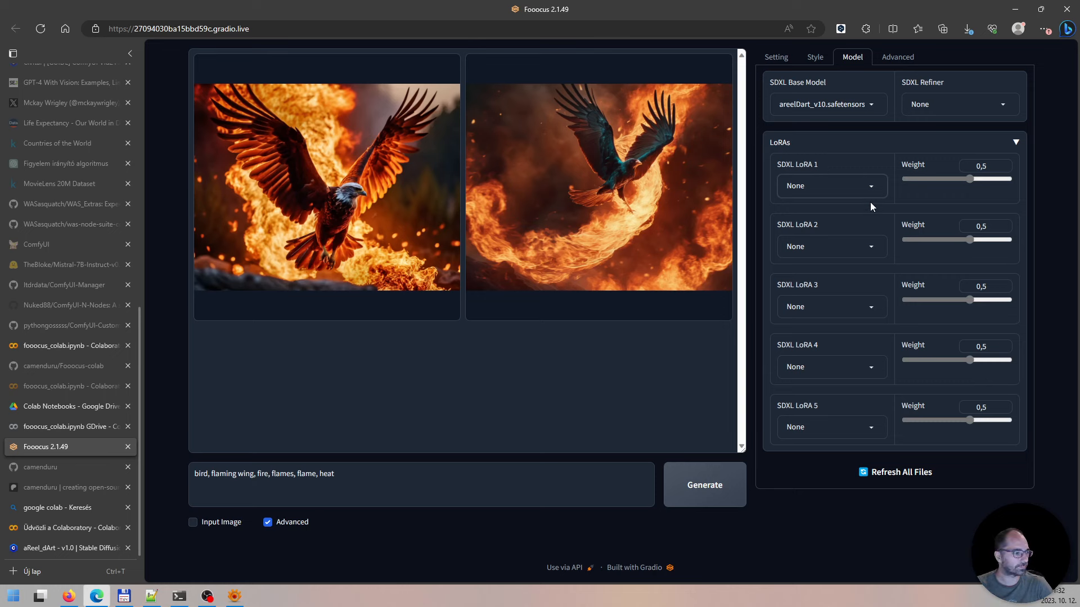
Step: Select the whole bird prompt and show the generation settings that include the negative prompt
left_click(374, 479)
key("ctrl+a")
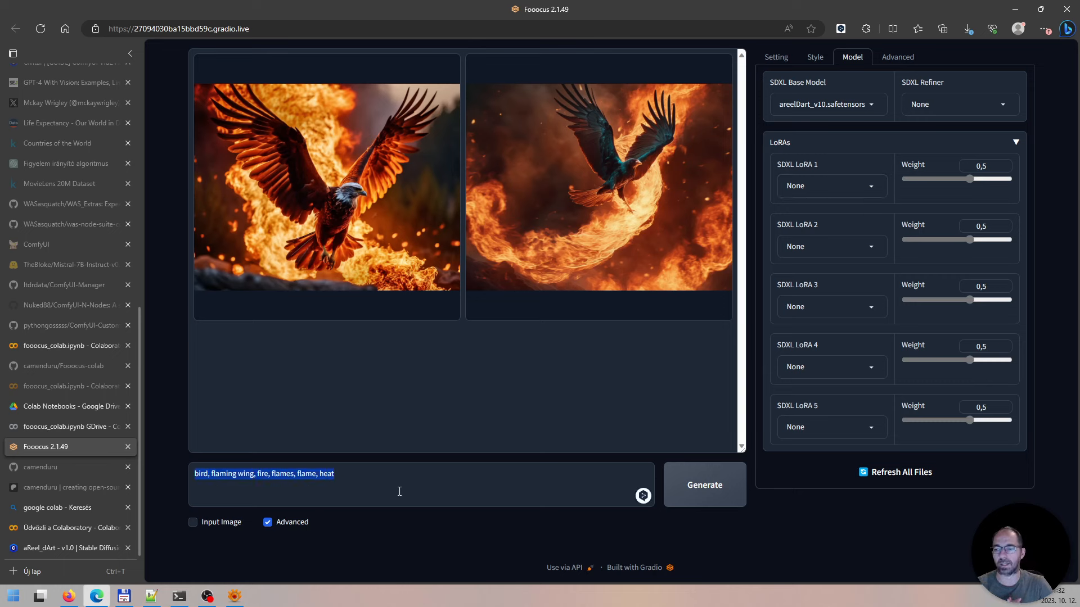
left_click(779, 58)
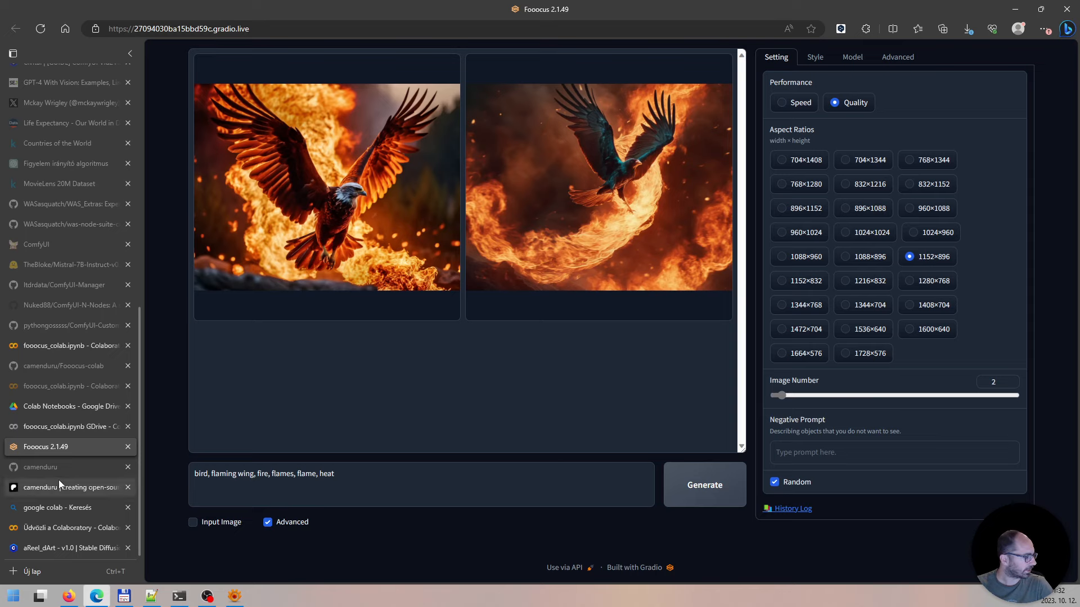
Step: Return to the aReel_dArt page on Civitai and look through its sample images
left_click(53, 548)
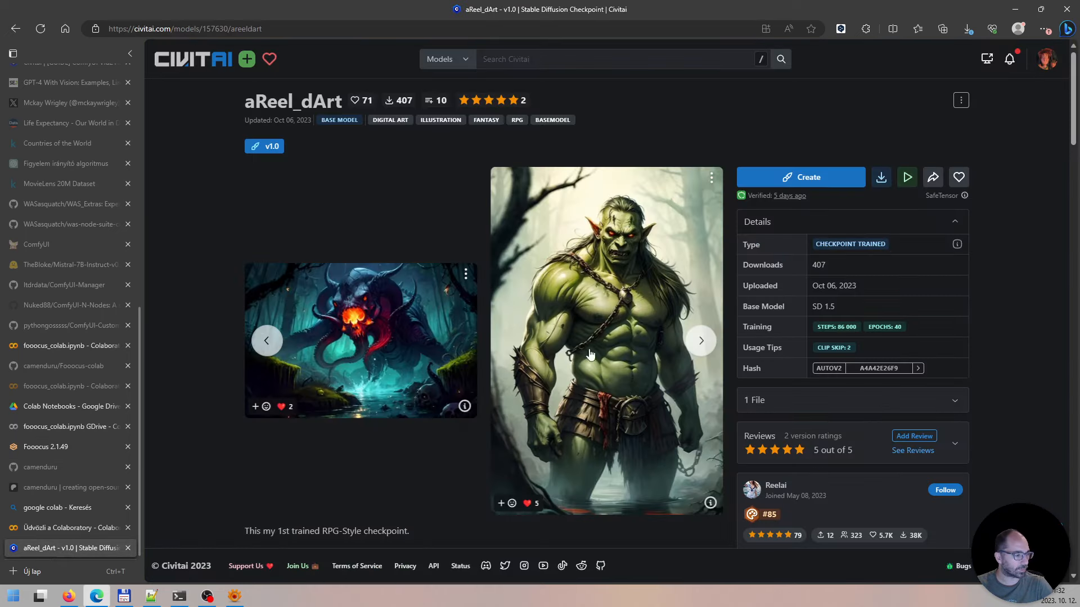
left_click(268, 341)
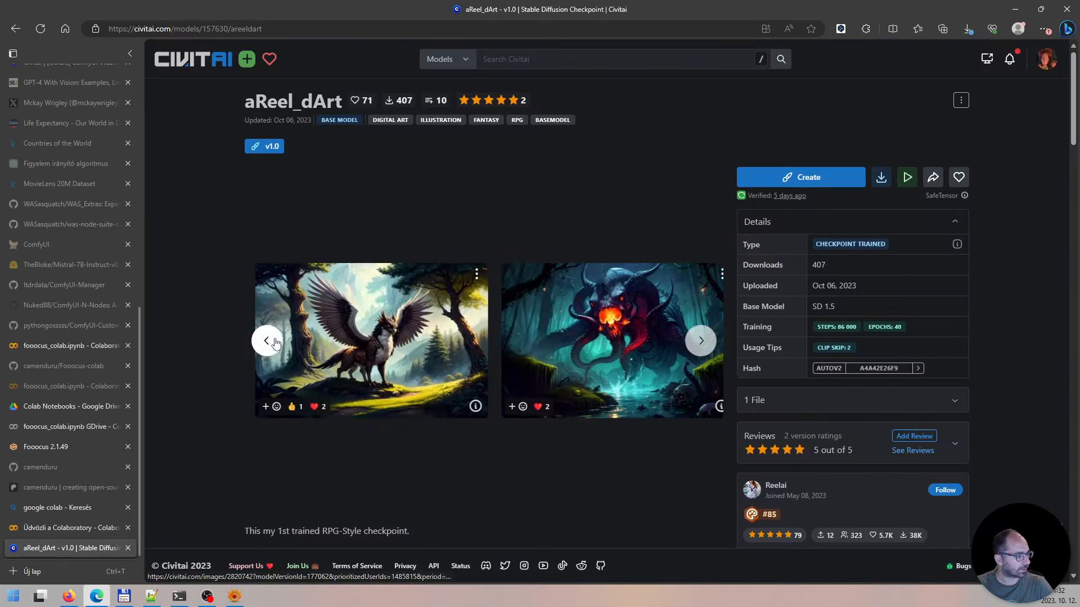
left_click(267, 341)
left_click(702, 340)
left_click(702, 340)
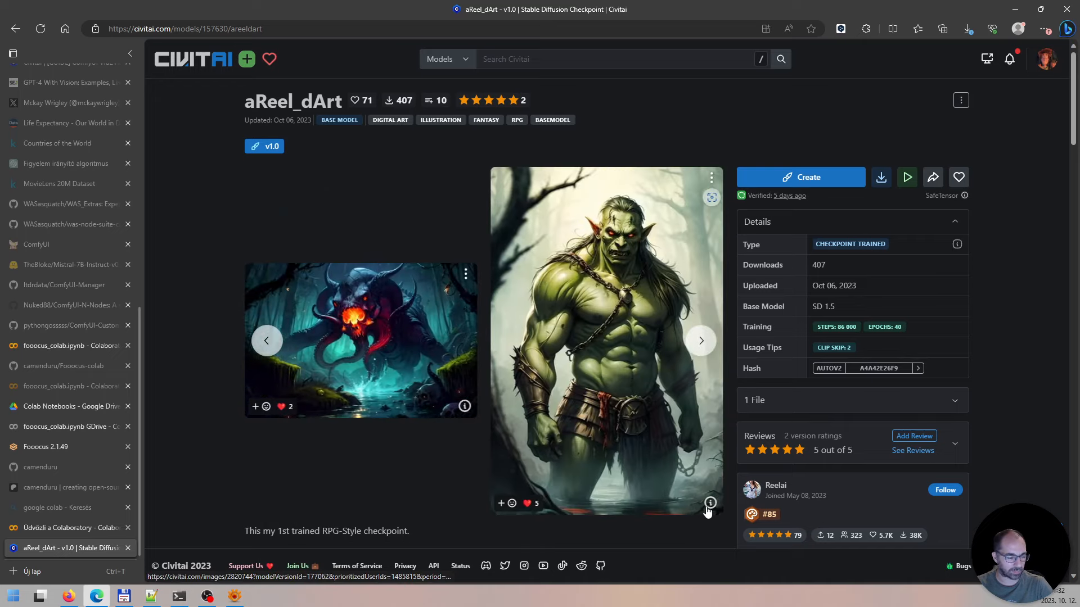
Step: Open the green orc image's generation data, examine its prompt and negative prompt, and close it
left_click(709, 502)
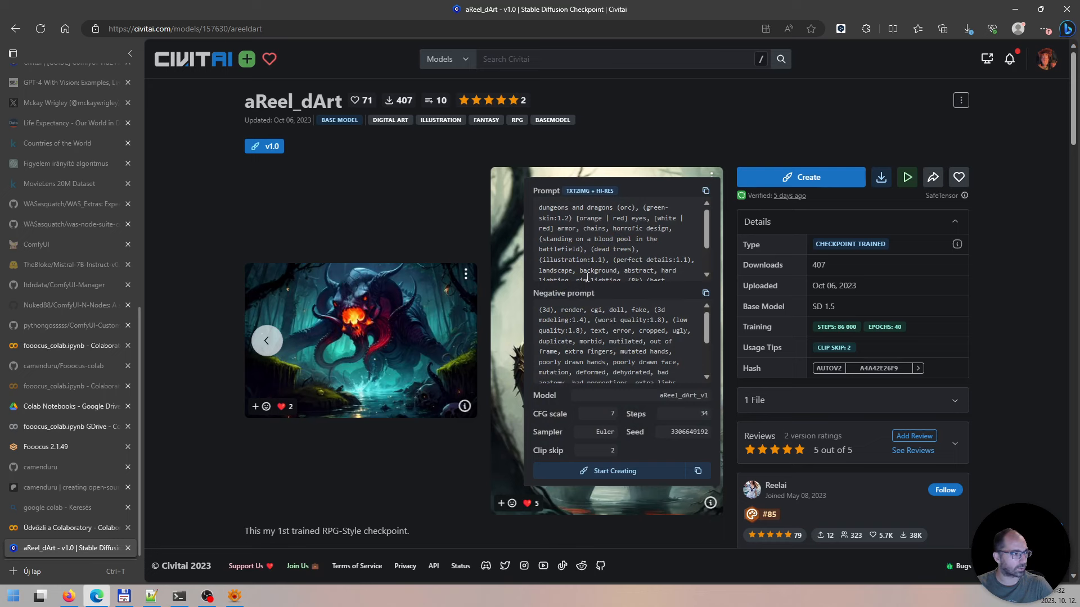
scroll(579, 242, "down", 3)
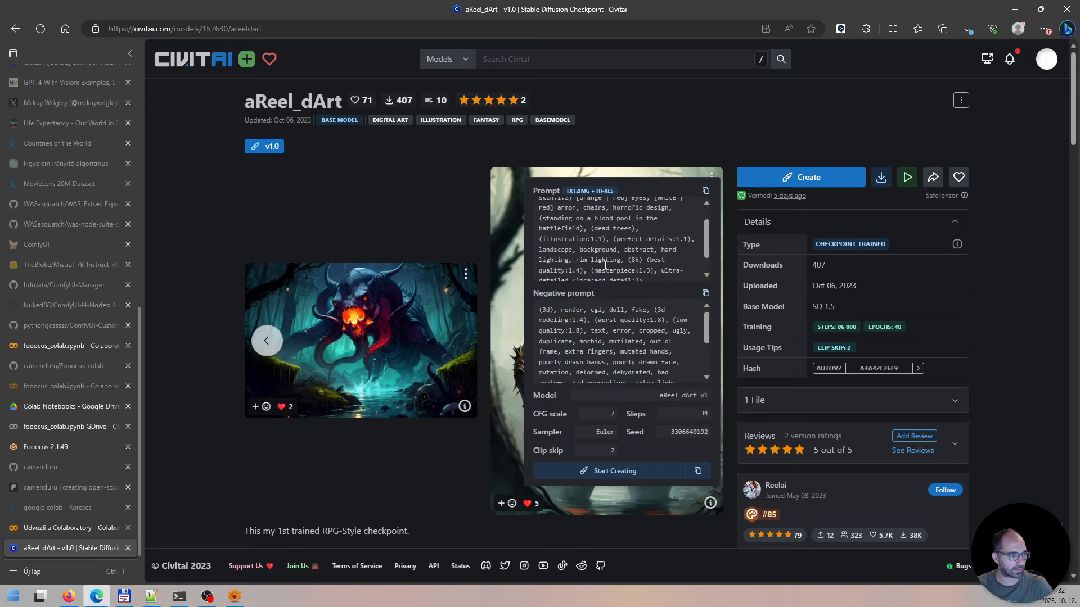
scroll(596, 253, "up", 3)
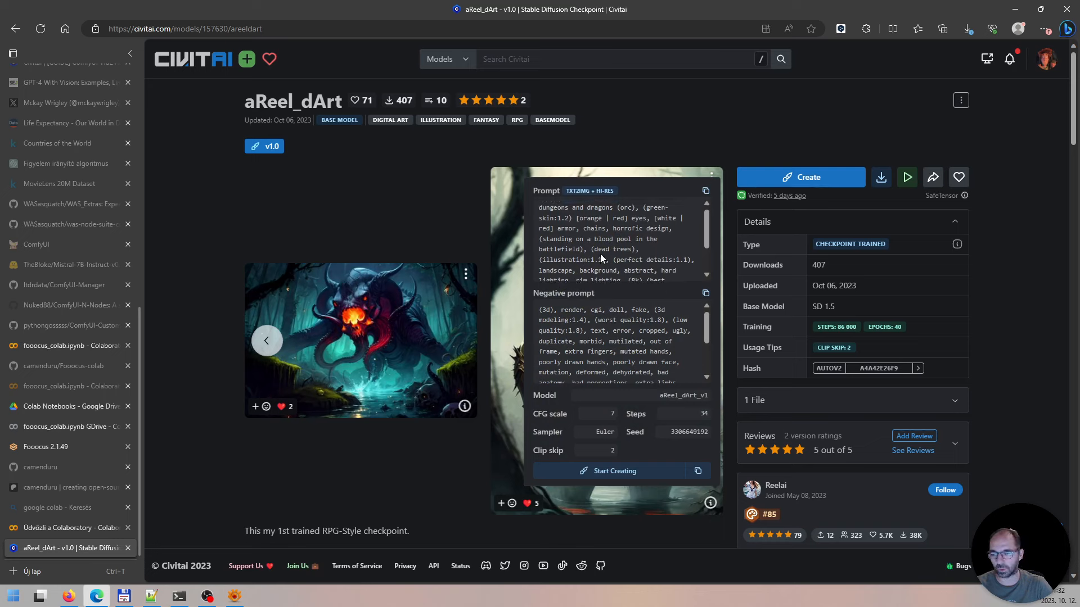
scroll(599, 254, "down", 3)
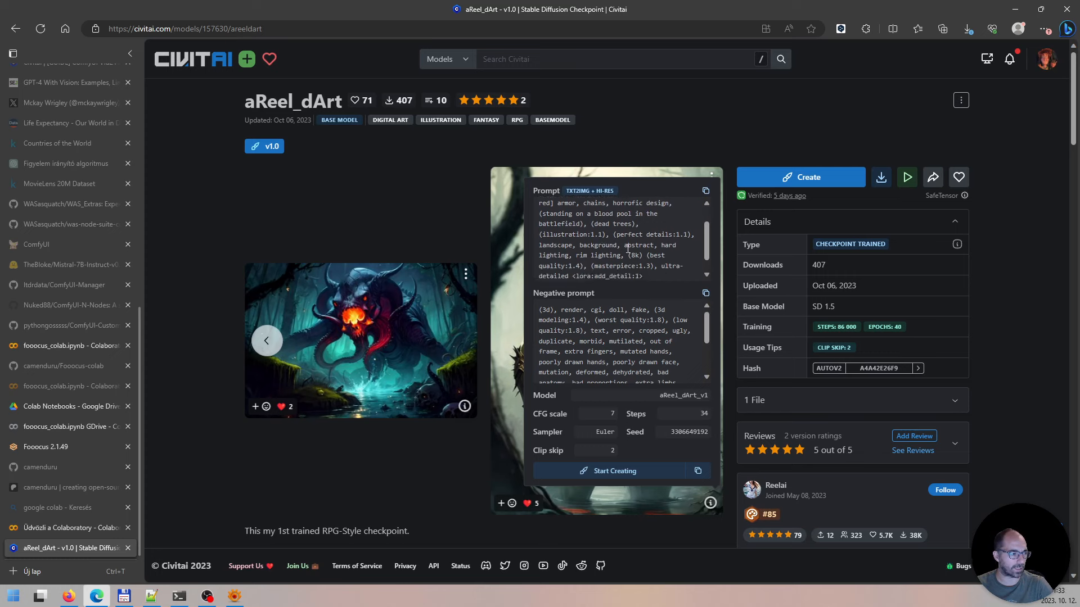
scroll(638, 252, "up", 1)
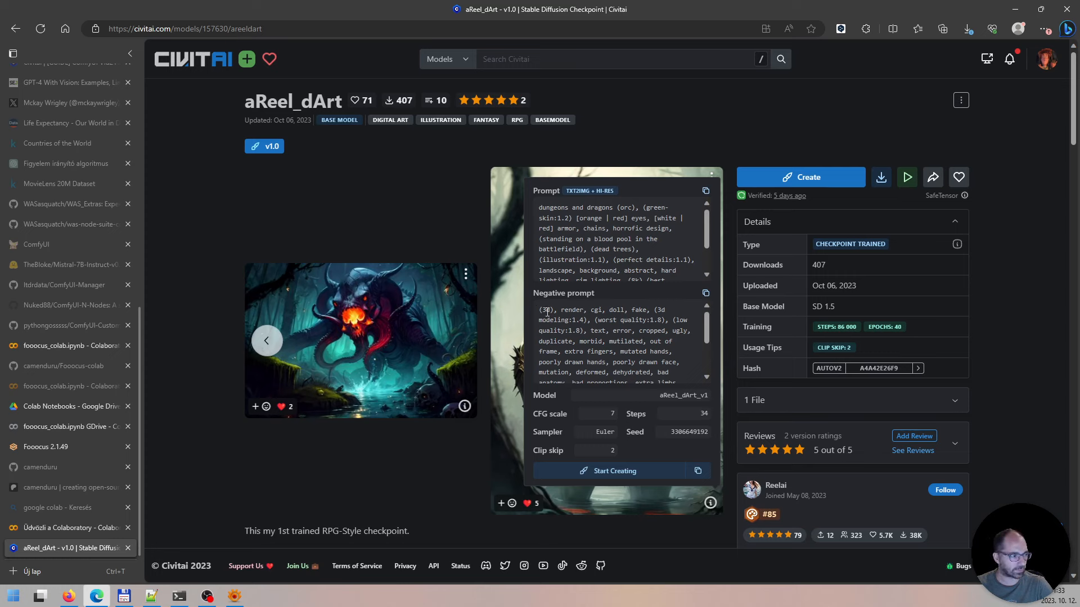
left_click_drag(541, 309, 693, 389)
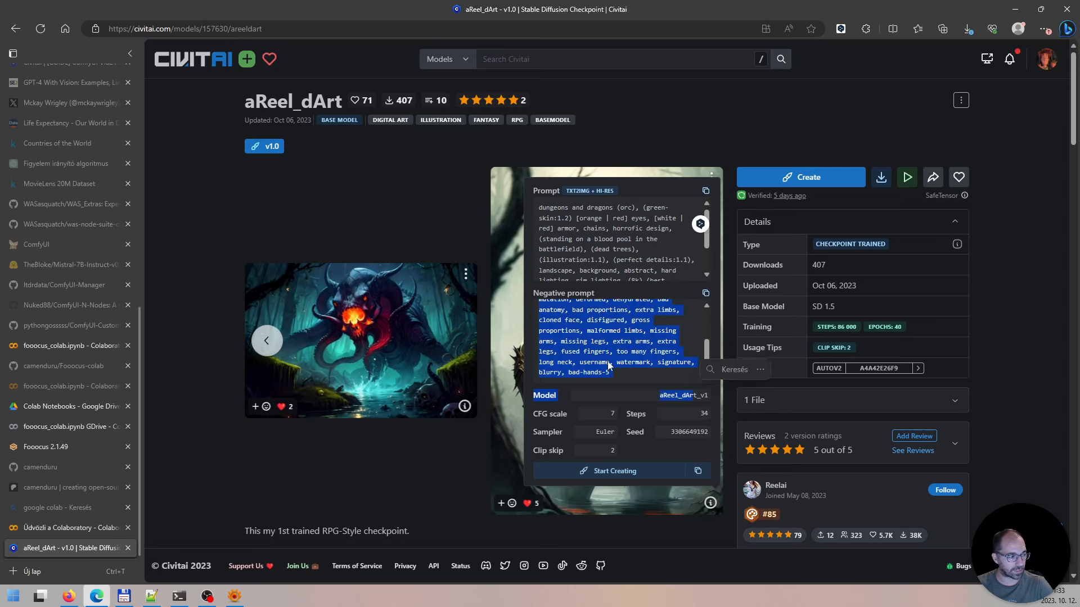
left_click(623, 292)
left_click(486, 488)
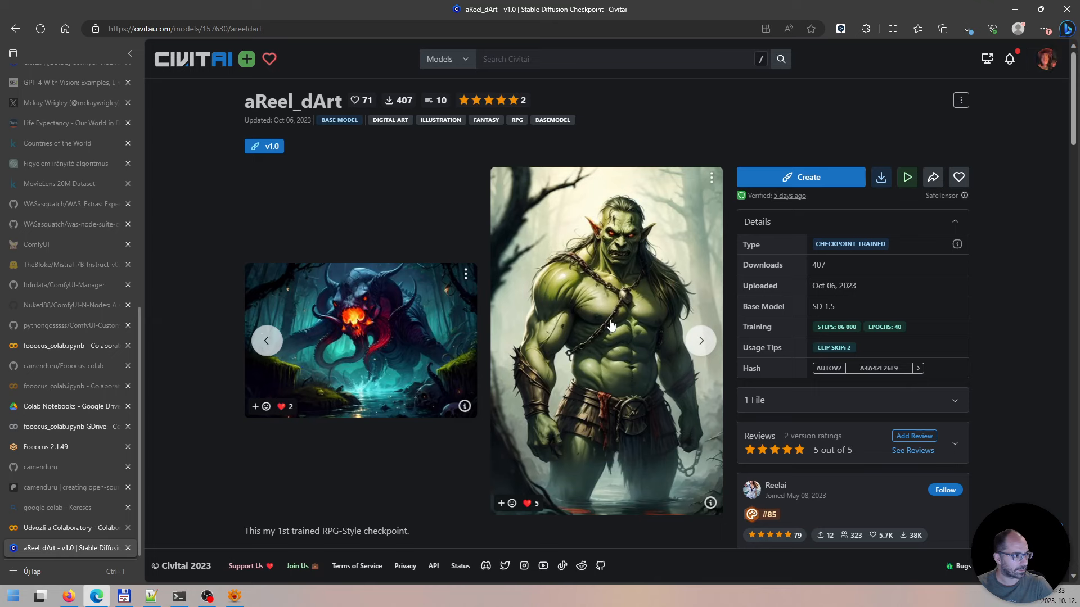
Step: Reopen the orc image's generation data and highlight the <lora:Reel_WHorror_1_2_9_ReWo_n:1> tag at the end of its prompt
left_click(710, 502)
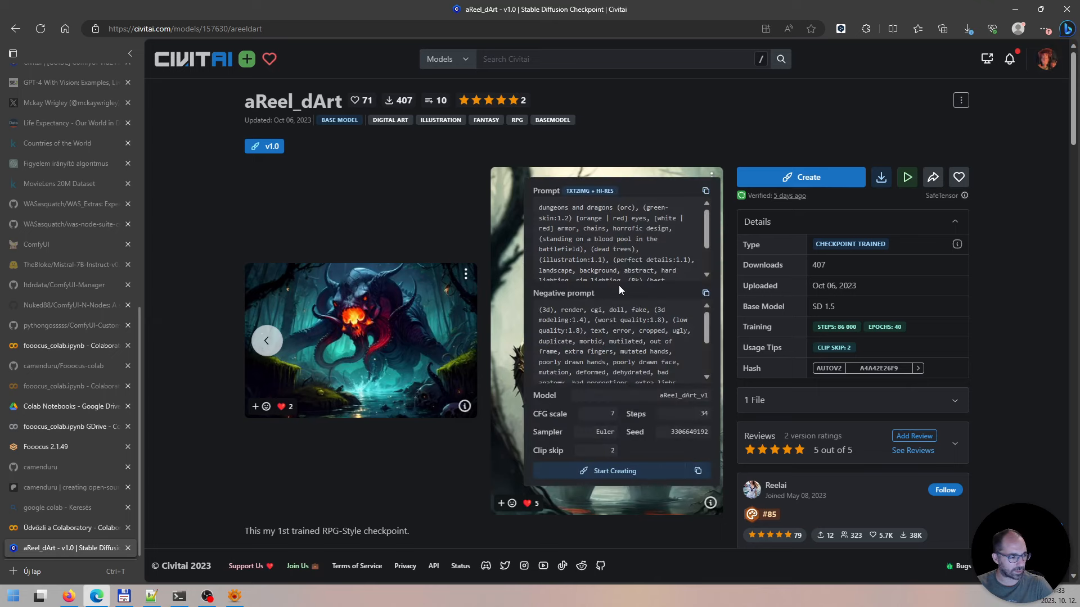
scroll(651, 255, "down", 2)
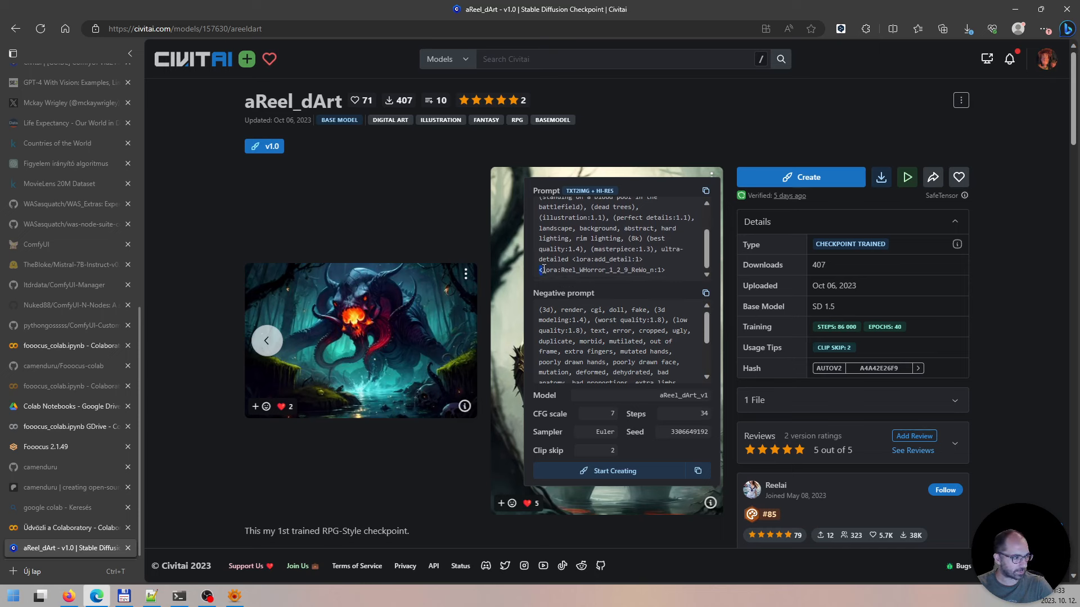
left_click_drag(540, 269, 665, 270)
left_click(674, 271)
left_click_drag(668, 270, 539, 270)
left_click(667, 272)
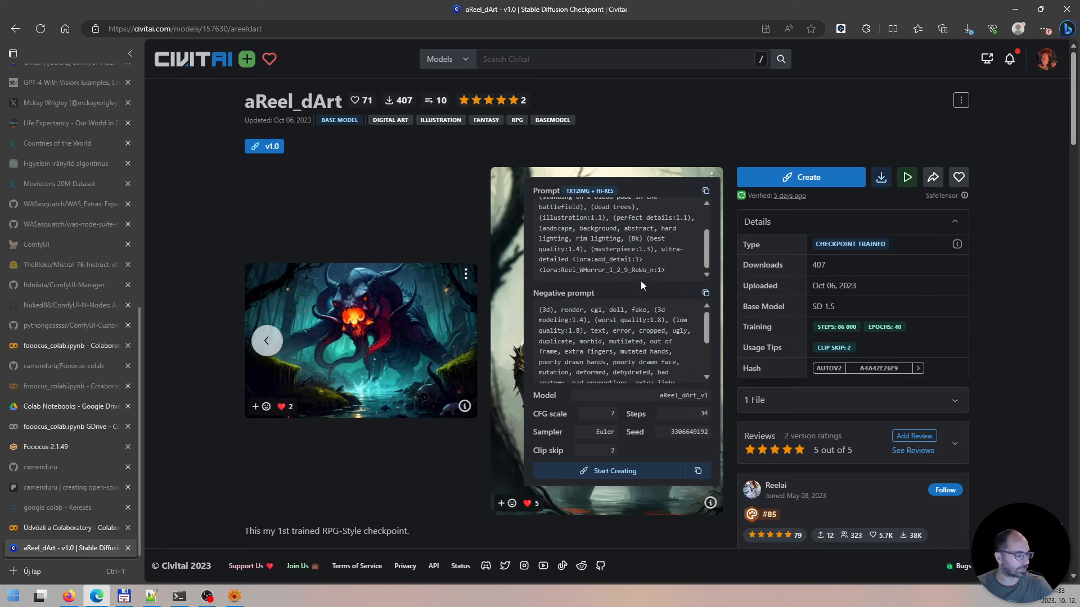
Step: Switch to the Fooocus model settings and examine the LoRA files available for SDXL LoRA 1, leaving the choice unchanged
left_click(58, 448)
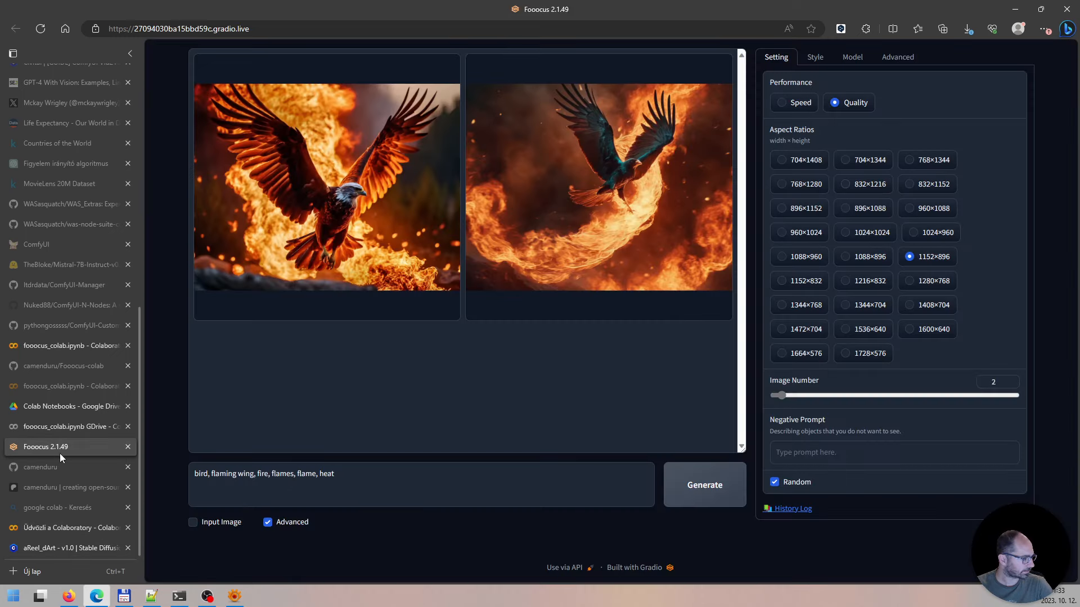
left_click(857, 62)
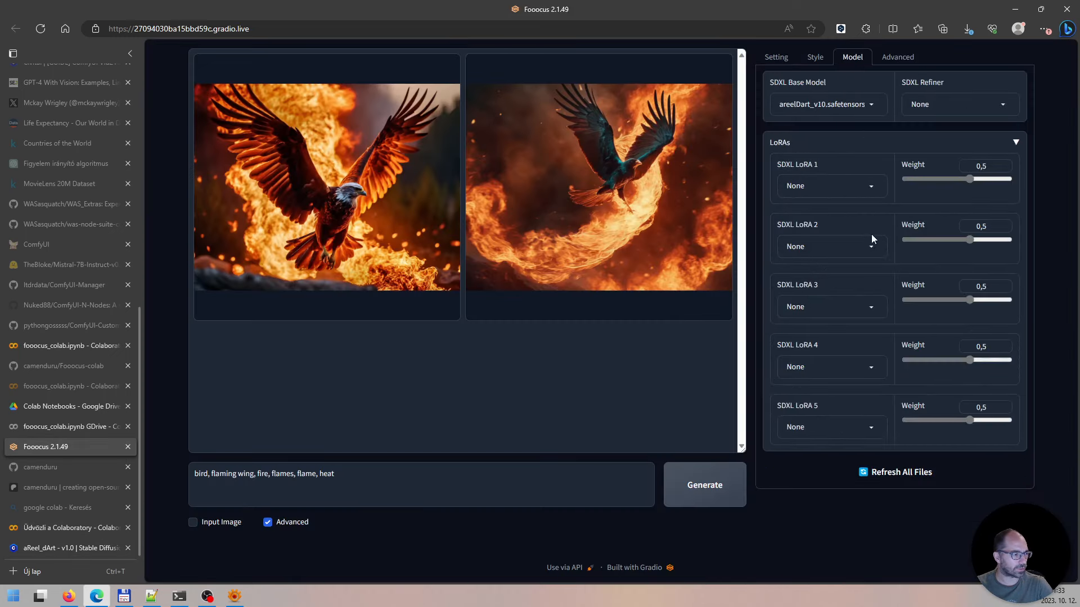
left_click(872, 190)
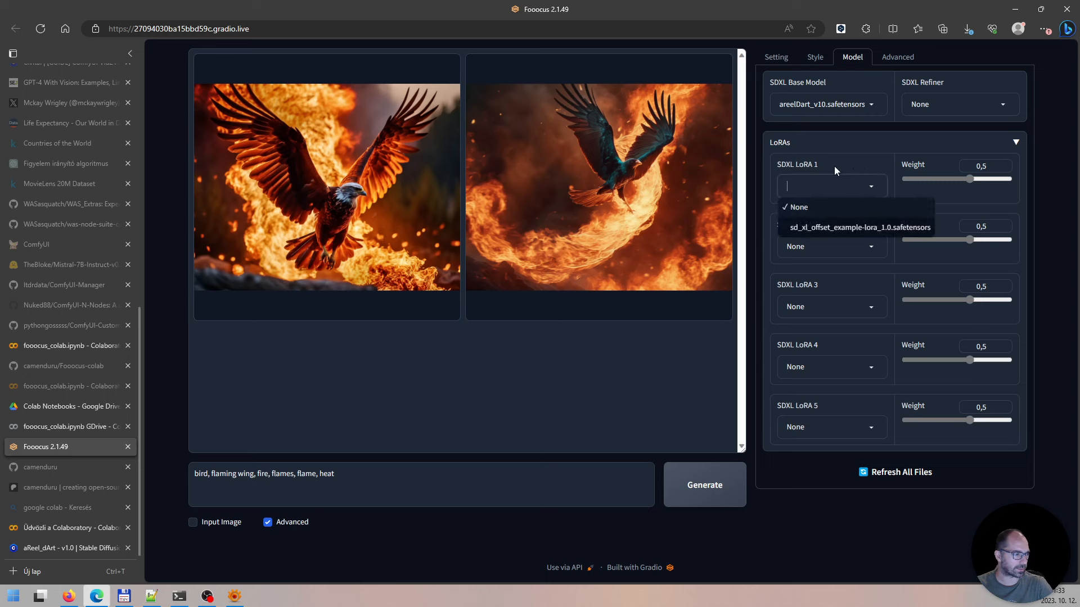
left_click(791, 173)
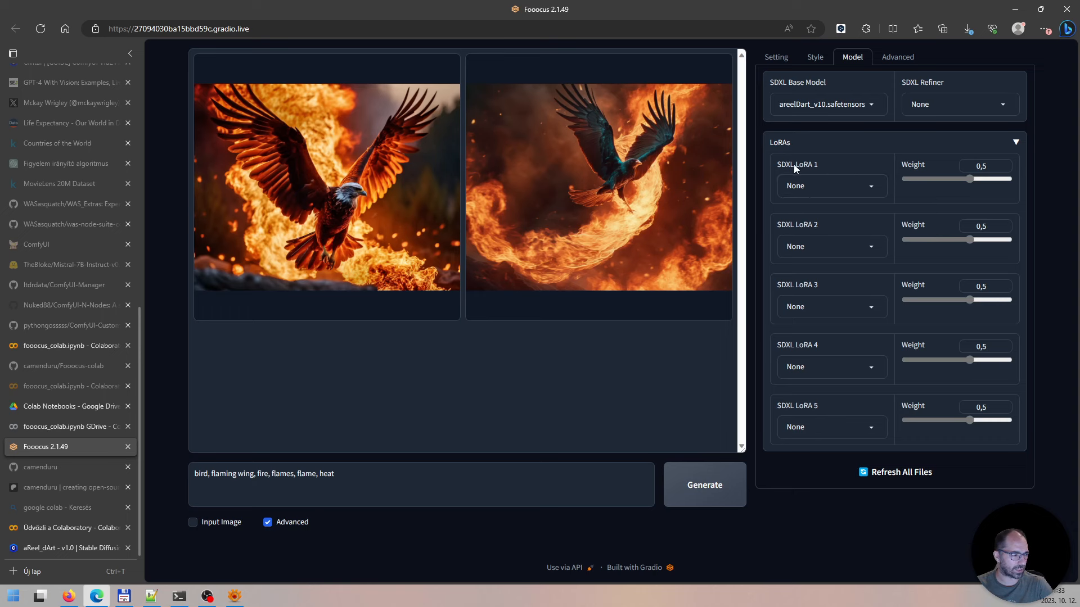
left_click(874, 186)
left_click(879, 154)
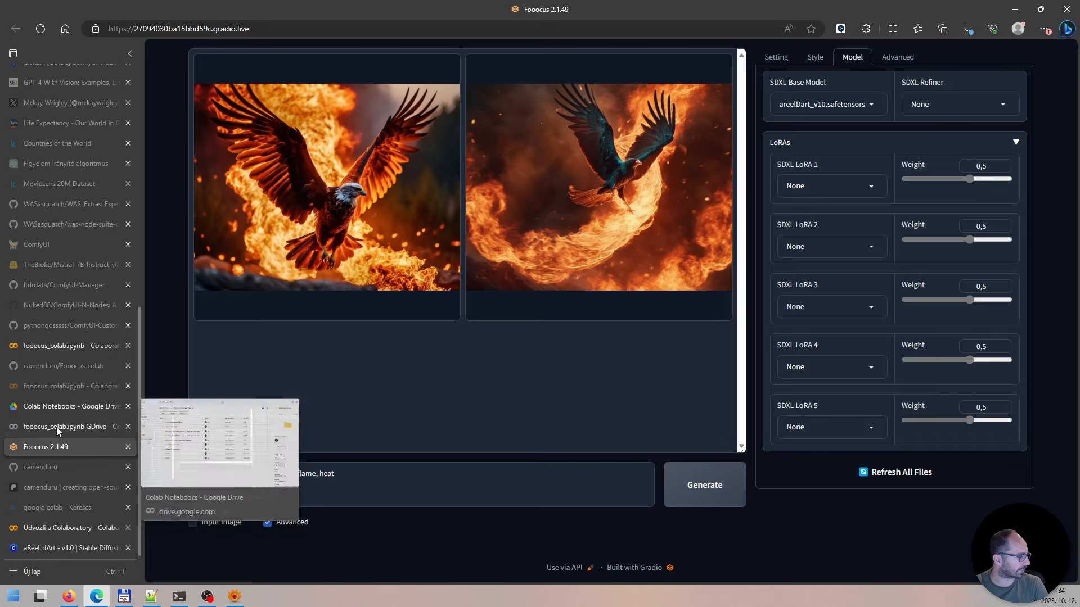
Step: Switch to the fooocus_colab.ipynb GDrive notebook and look over its file commands without choosing one
left_click(55, 430)
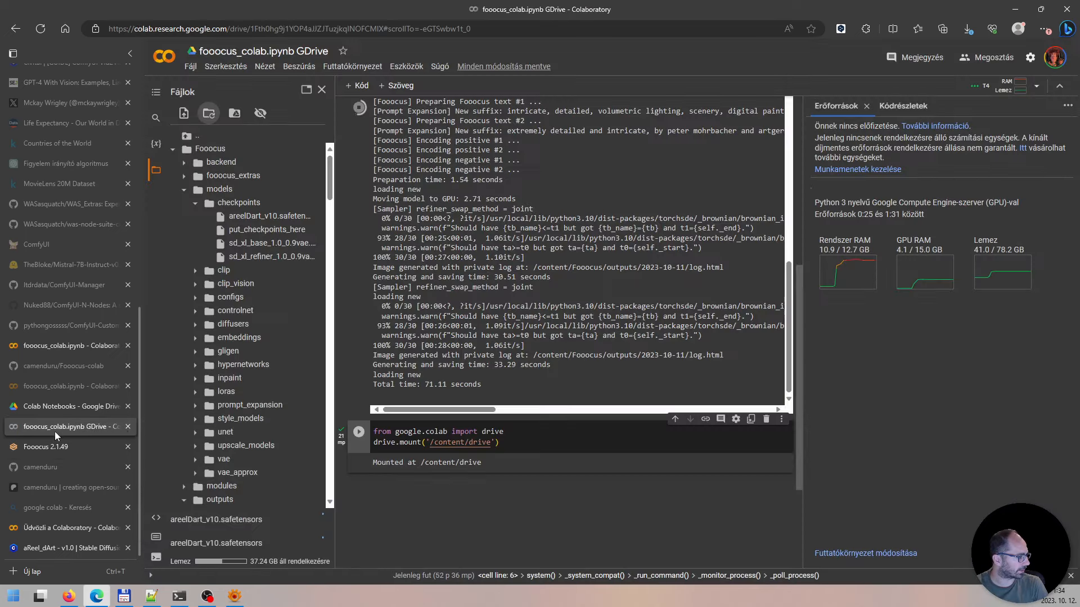
left_click(190, 66)
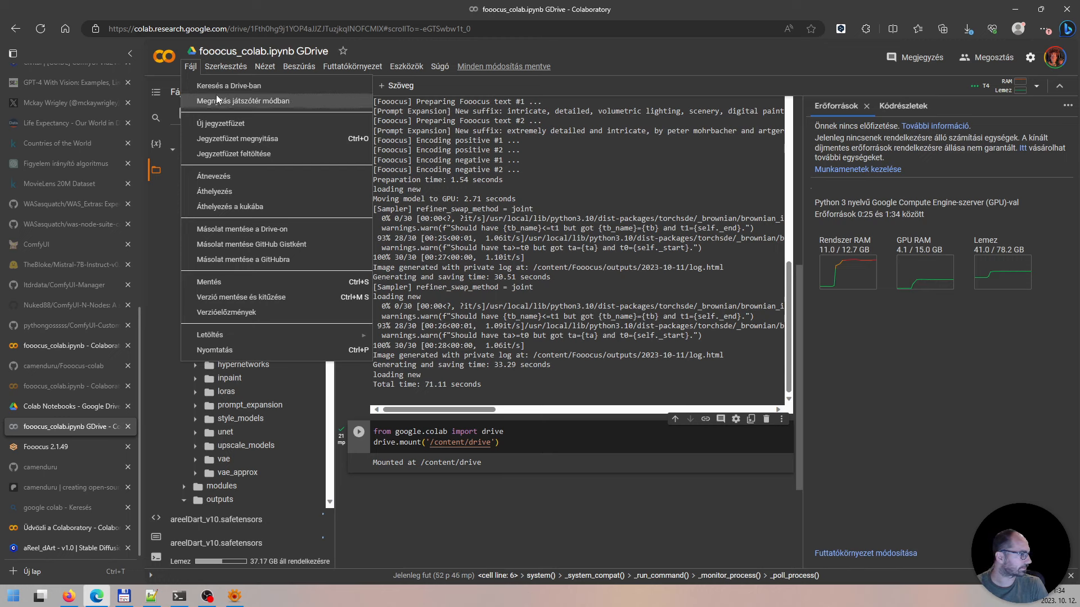
left_click(413, 508)
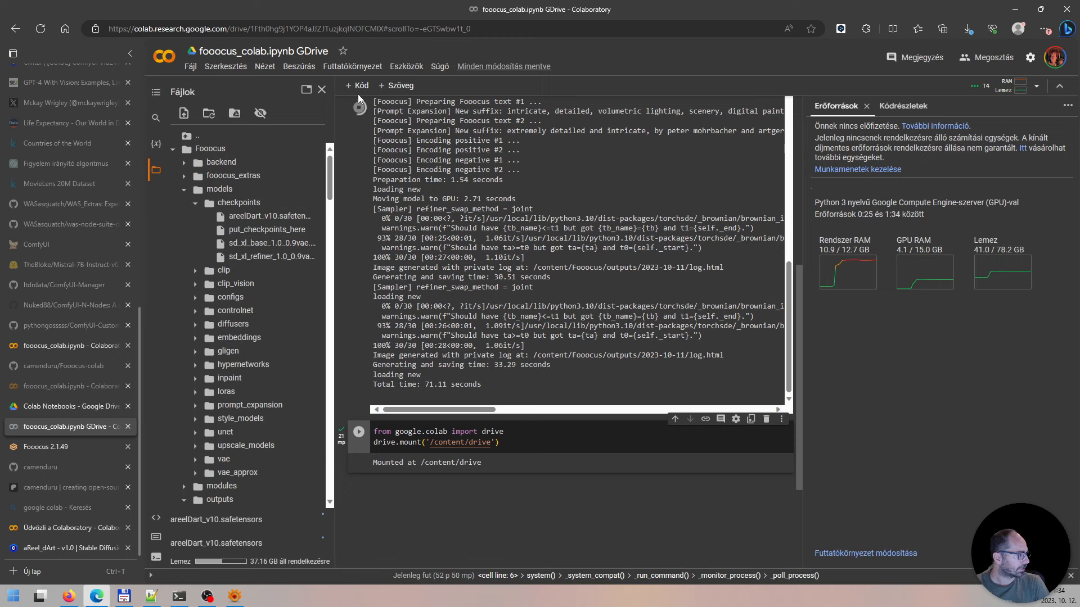
left_click(360, 113)
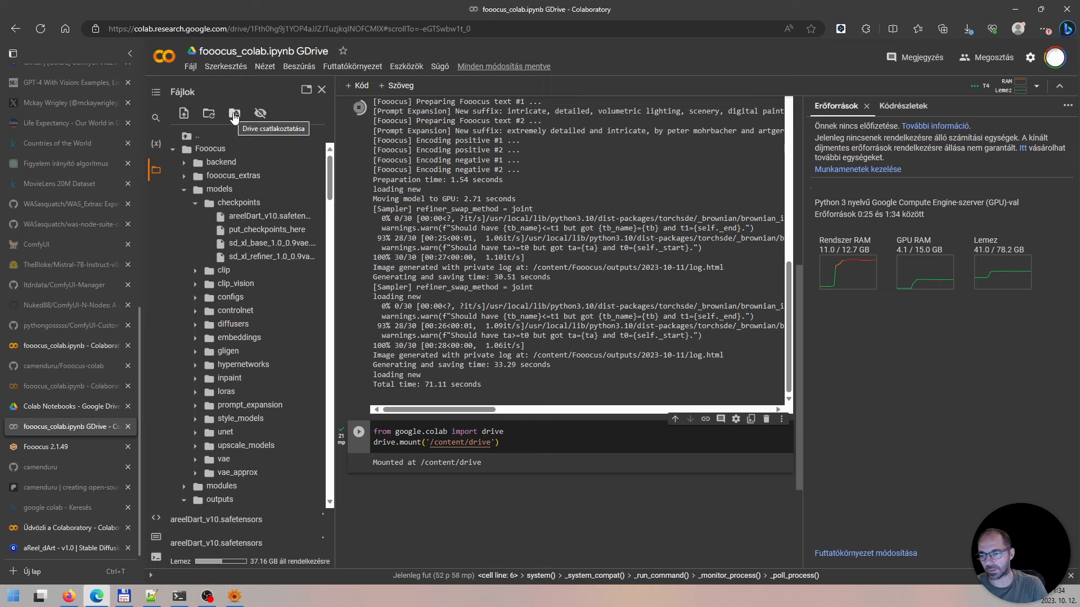
Step: Expand the 2023-10-11 folder under outputs in the notebook's files and download the first generated image, 2023-10-11_23-13-33
scroll(225, 337, "down", 3)
left_click(195, 348)
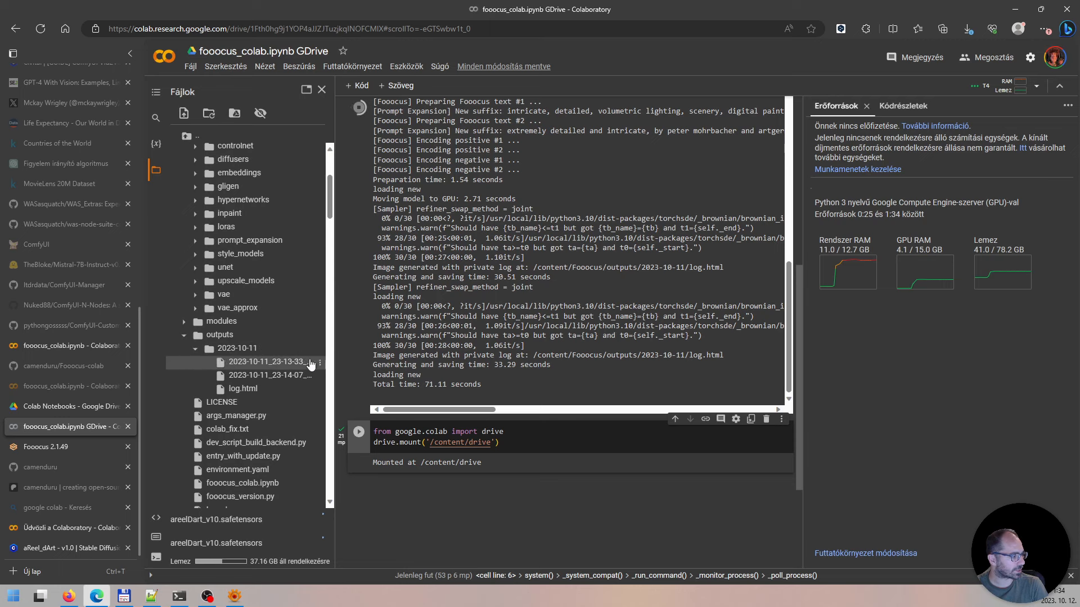
left_click(320, 363)
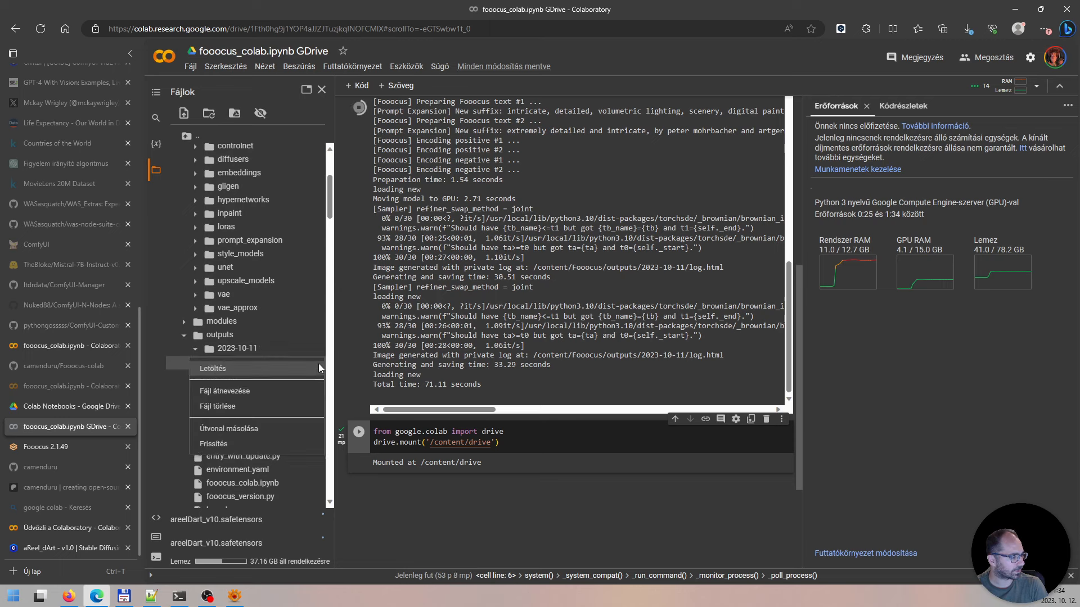
left_click(225, 370)
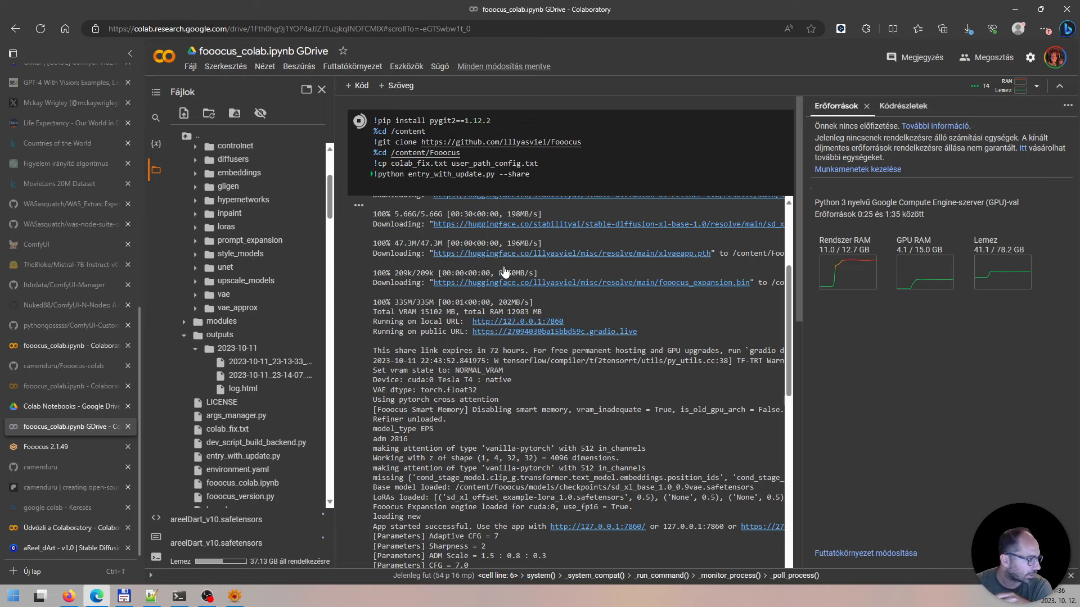
Step: Look through the Colab repository lists on camenduru's GitHub page, including Web UI, Fooocus and Video ML Papers, and return to Fooocus
left_click(90, 467)
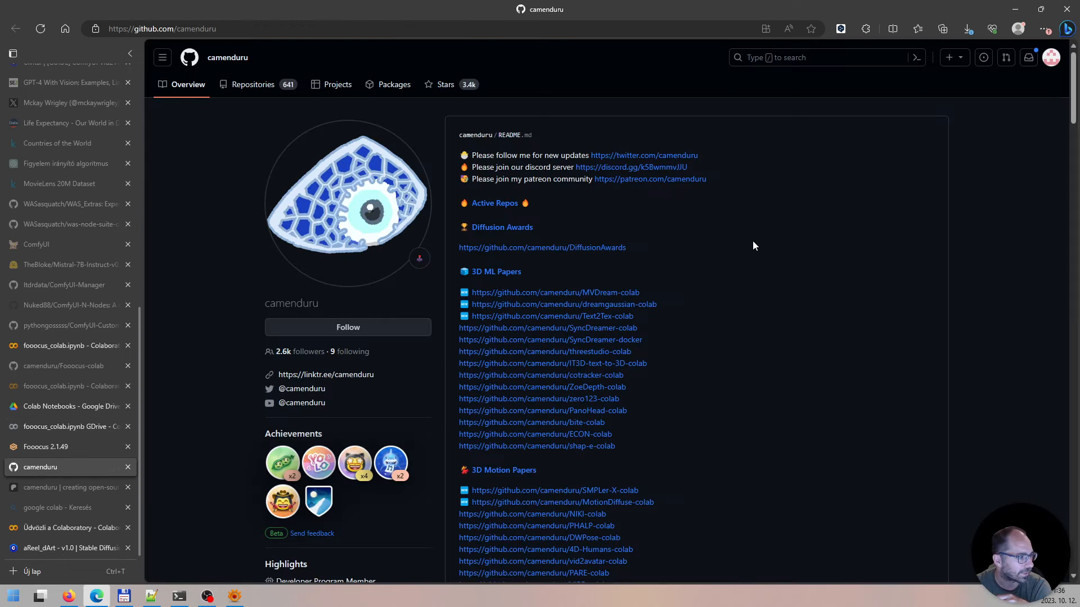
scroll(769, 253, "down", 15)
scroll(769, 258, "down", 15)
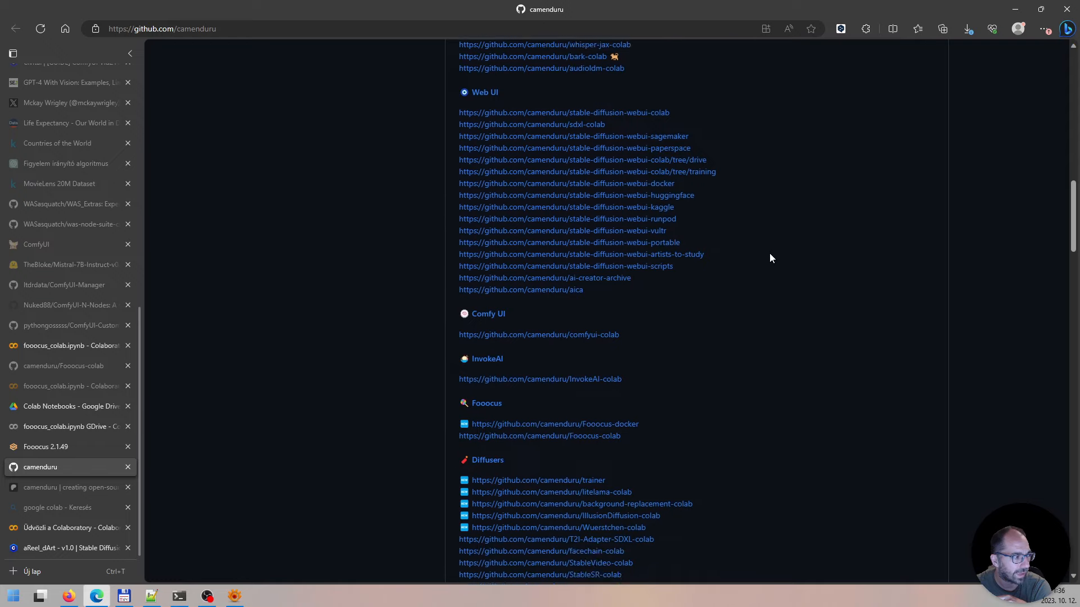
scroll(769, 259, "down", 20)
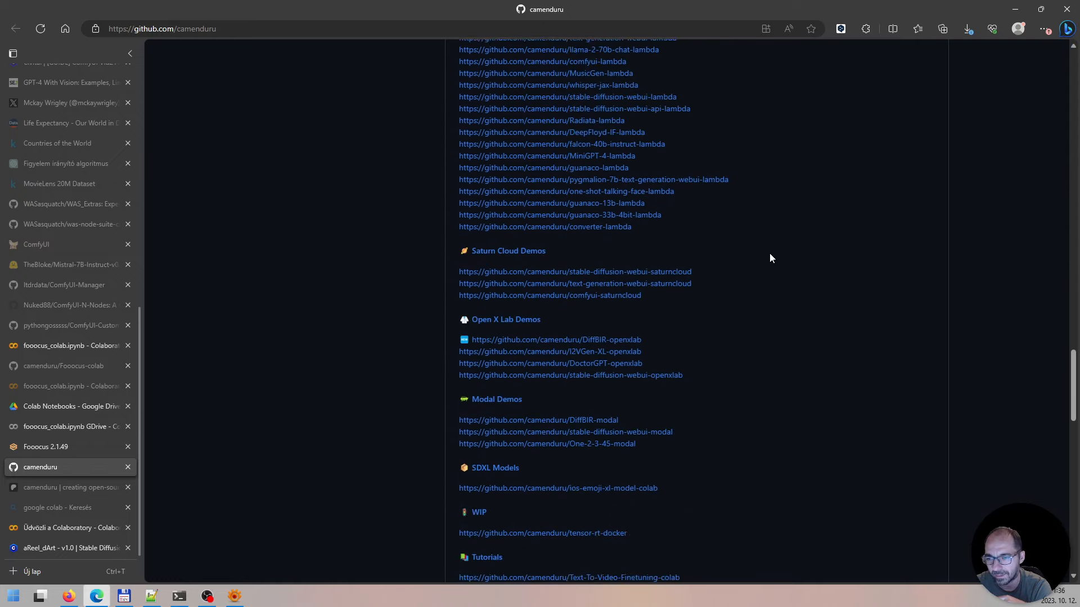
scroll(769, 256, "up", 15)
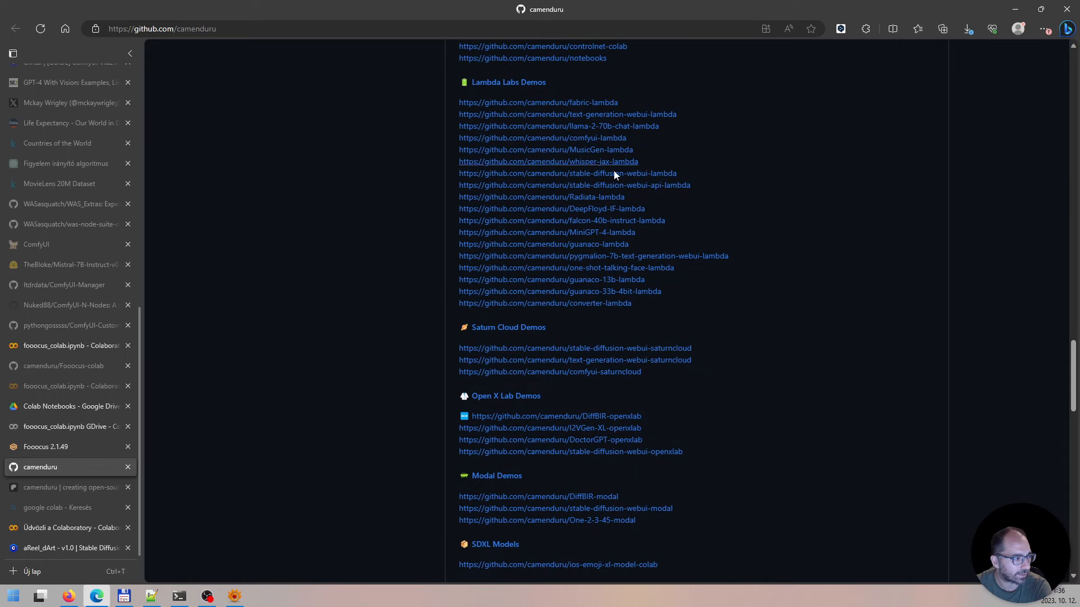
scroll(557, 119, "up", 20)
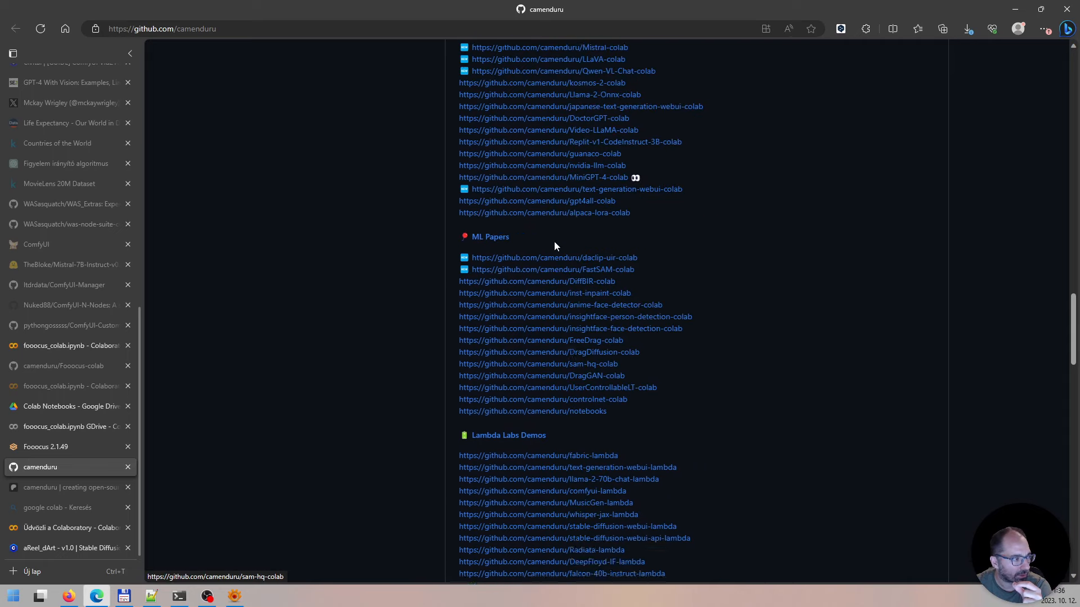
scroll(582, 229, "up", 6)
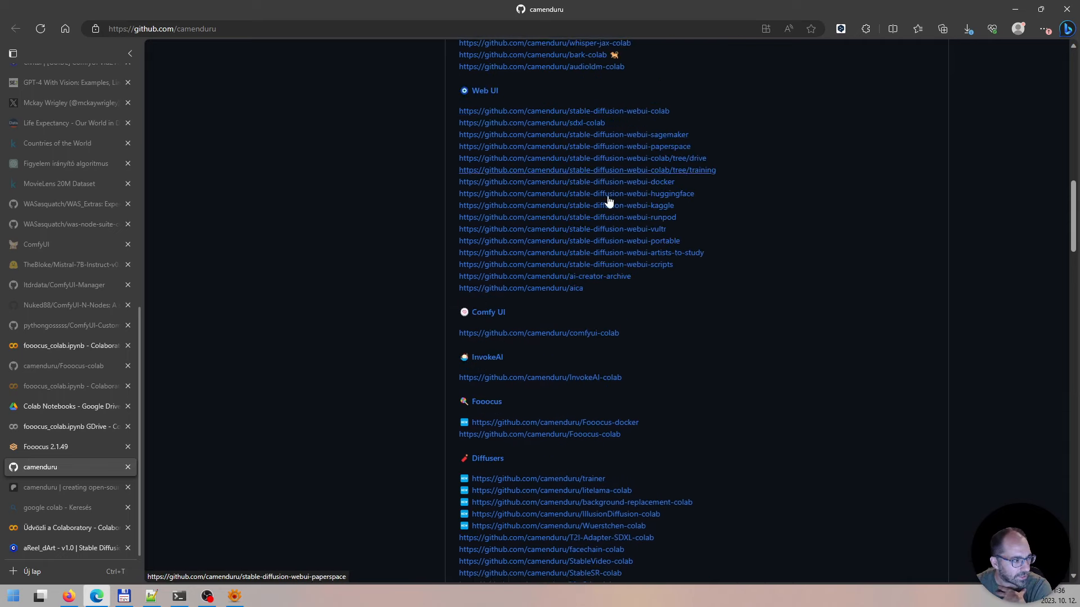
scroll(542, 230, "up", 5)
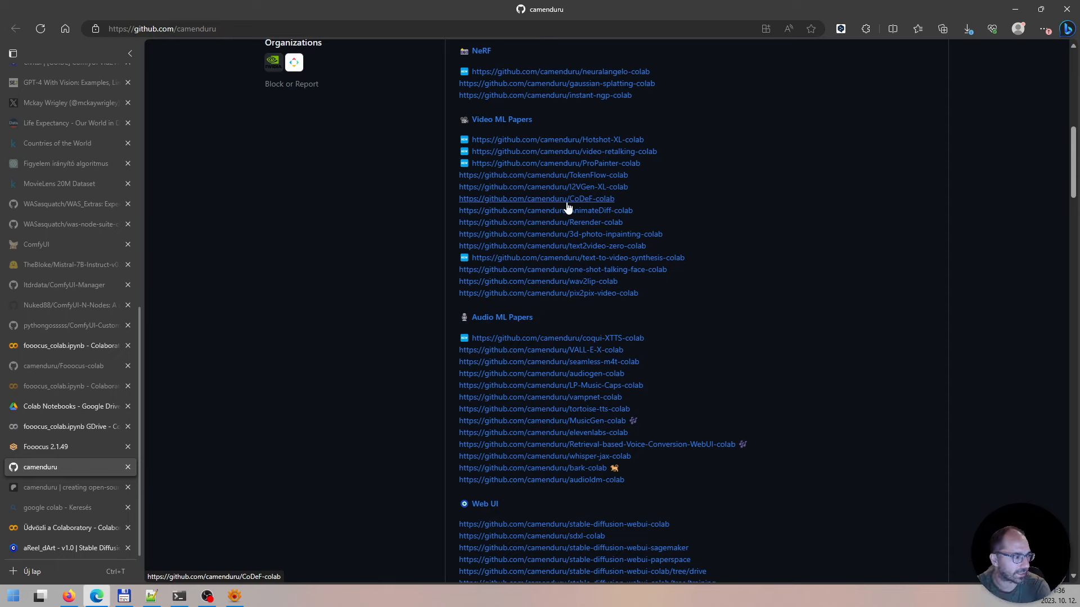
scroll(748, 265, "up", 10)
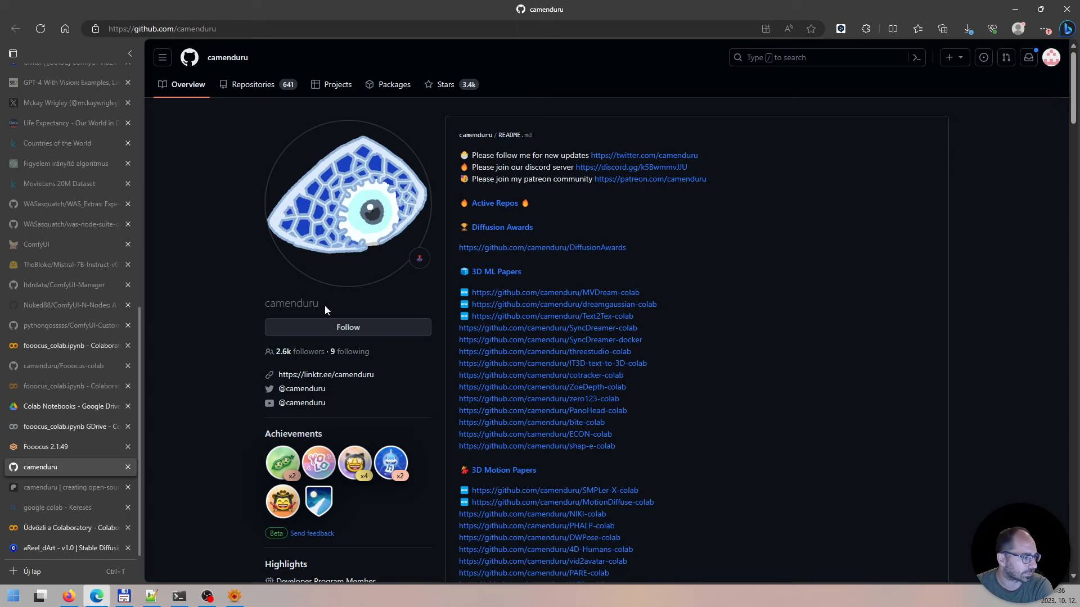
left_click(53, 447)
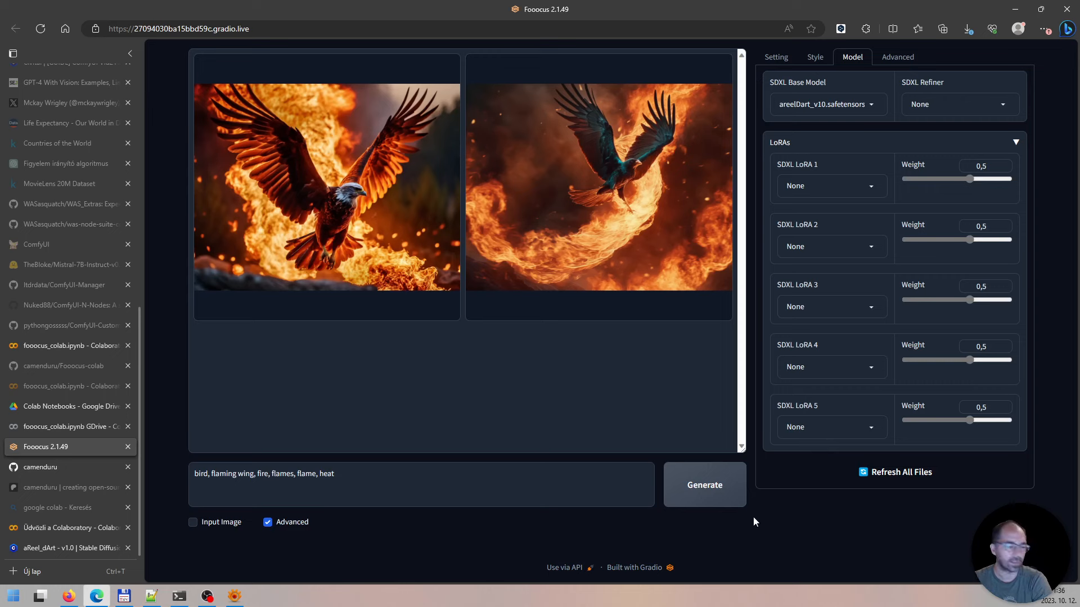